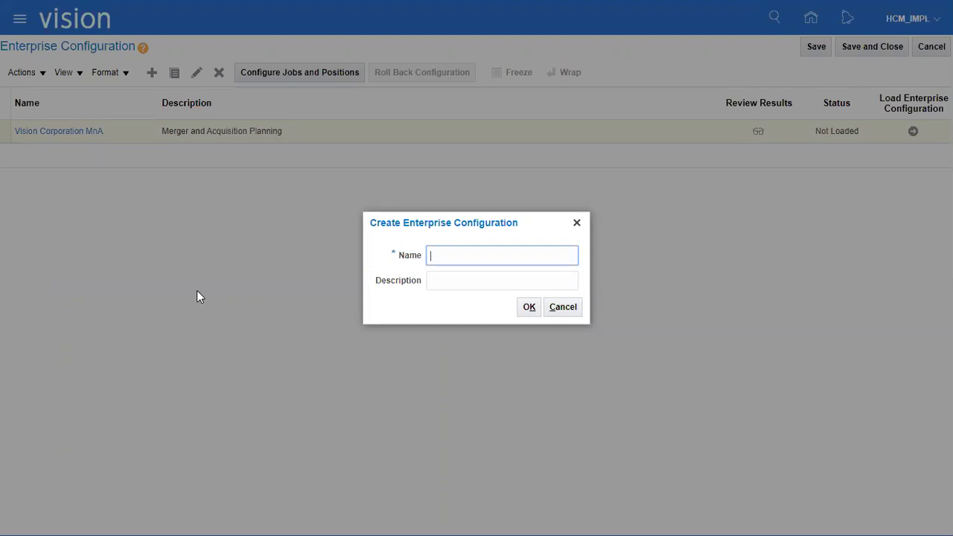
Create an enterprise configuration with LENOVO Corporation as both its name and its description
{"action": "type", "text": "LENOVOV"}
{"action": "key", "text": "BackSpace"}
{"action": "type", "text": "Corporation"}
{"action": "key", "text": "ctrl+a"}
{"action": "key", "text": "ctrl+c"}
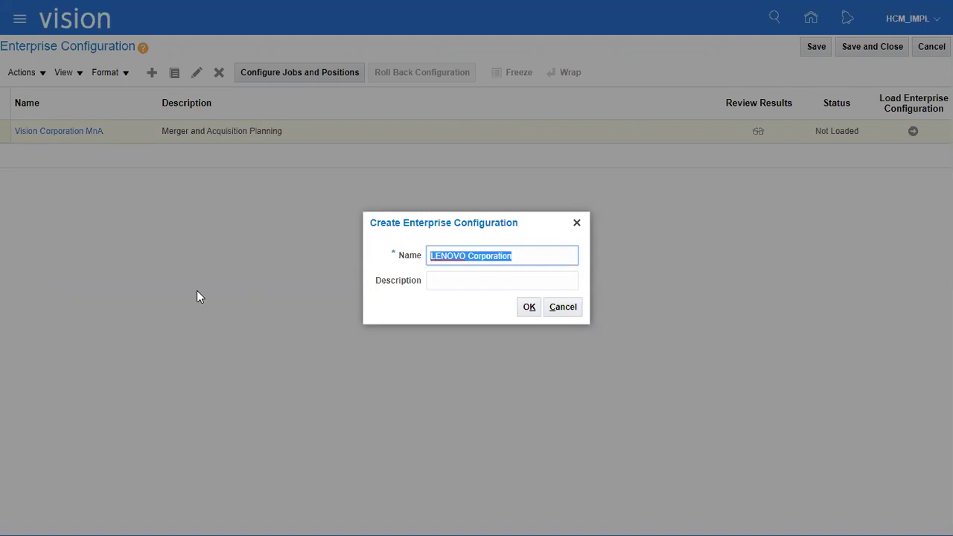
{"action": "key", "text": "Tab"}
{"action": "key", "text": "ctrl+v"}
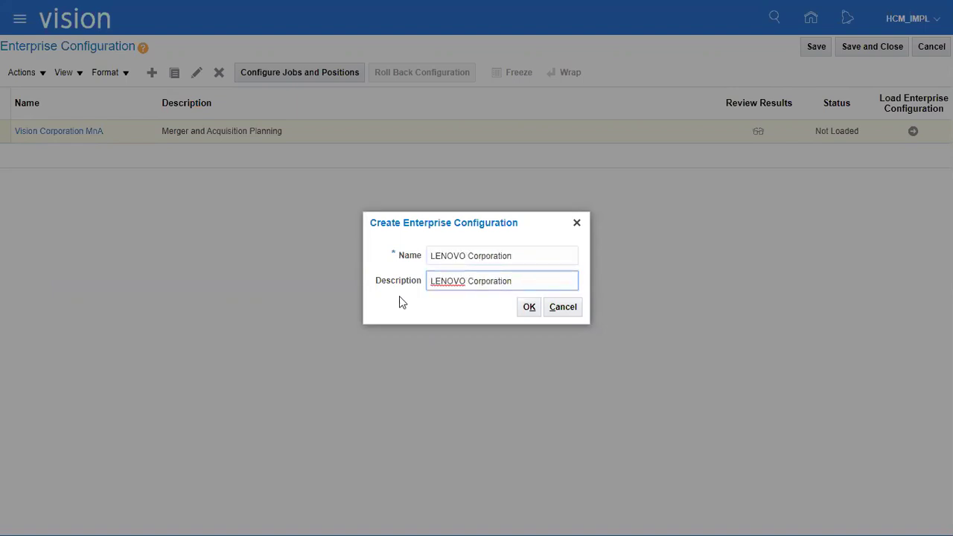
{"action": "left_click", "coordinate": [529, 308]}
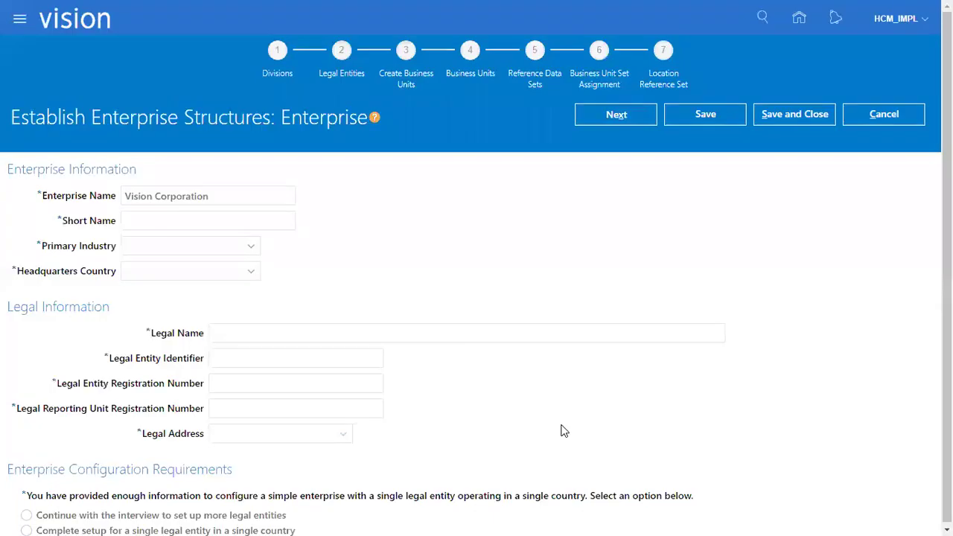
Replace the enterprise name with LENOVO Corporation and set the short name to LENOVO
{"action": "left_click_drag", "start_coordinate": [261, 195], "coordinate": [2, 203]}
{"action": "key", "text": "ctrl+v"}
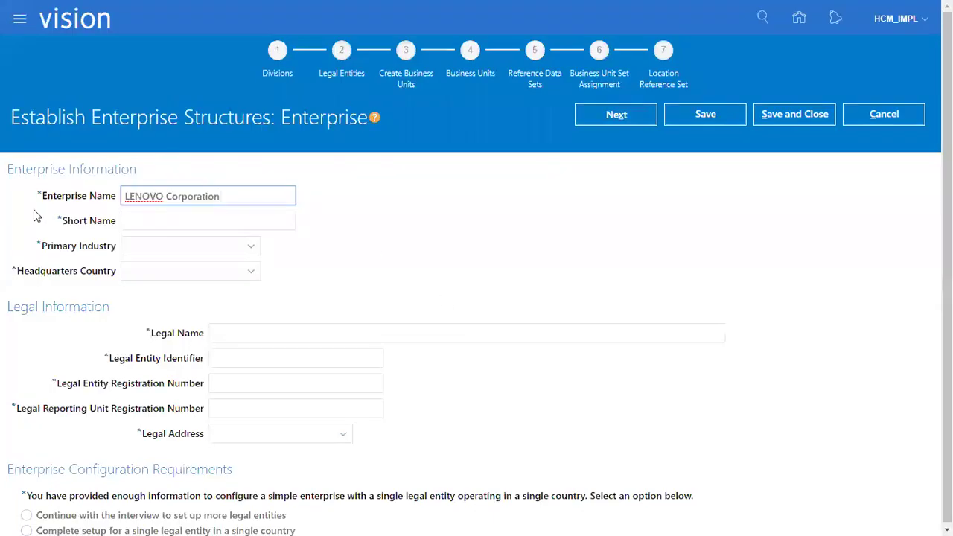
{"action": "key", "text": "Tab"}
{"action": "type", "text": "LENOVO"}
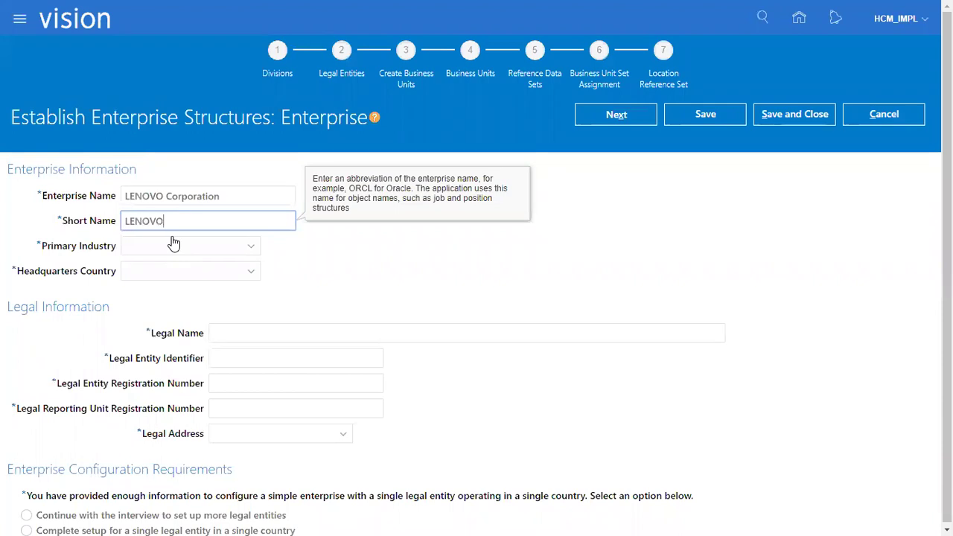
Set the enterprise's primary industry to Manufacturing and its headquarters country to United States
{"action": "key", "text": "Tab"}
{"action": "type", "text": "manu"}
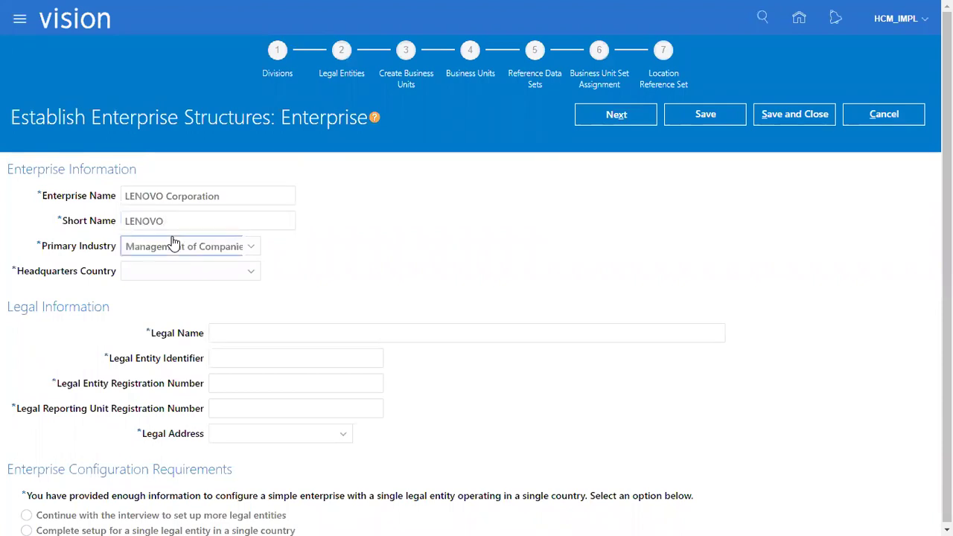
{"action": "key", "text": "Tab"}
{"action": "type", "text": "u"}
{"action": "type", "text": "nited k"}
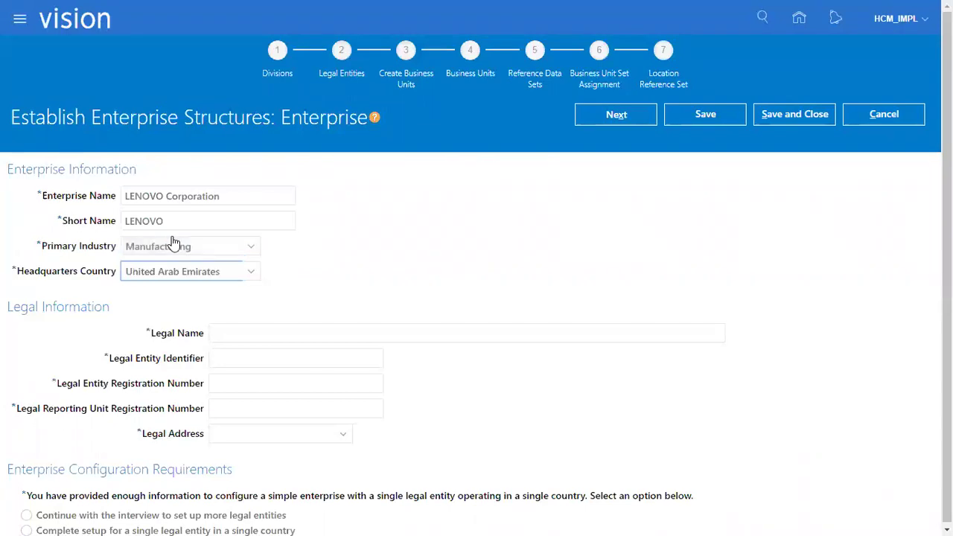
{"action": "key", "text": "Down"}
Set the legal name to LENOVO_LE and the legal entity identifier to LENOVO_LE_320
{"action": "left_click_drag", "start_coordinate": [27, 307], "coordinate": [102, 306]}
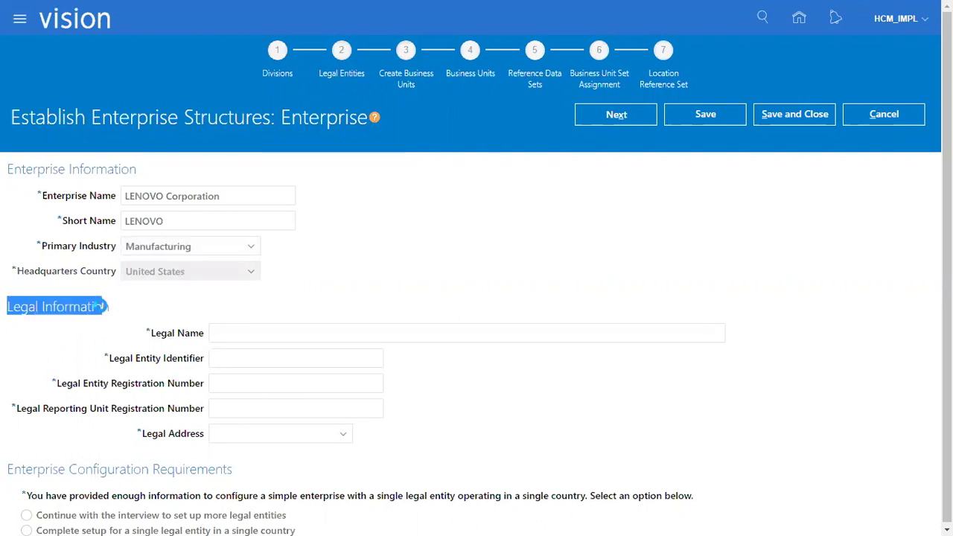
{"action": "left_click", "coordinate": [244, 329]}
{"action": "key", "text": "ctrl+v"}
{"action": "key", "text": "BackSpace"}
{"action": "key", "text": "BackSpace"}
{"action": "key", "text": "BackSpace"}
{"action": "key", "text": "BackSpace"}
{"action": "key", "text": "BackSpace"}
{"action": "key", "text": "BackSpace"}
{"action": "key", "text": "BackSpace"}
{"action": "key", "text": "BackSpace"}
{"action": "key", "text": "BackSpace"}
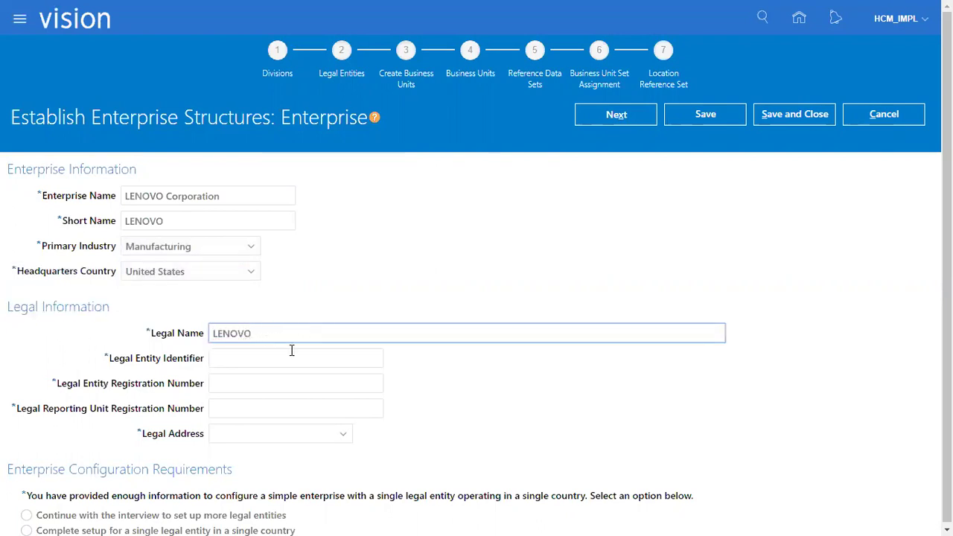
{"action": "type", "text": "LE"}
{"action": "key", "text": "ctrl+a"}
{"action": "key", "text": "ctrl+c"}
{"action": "left_click", "coordinate": [291, 350]}
{"action": "key", "text": "ctrl+v"}
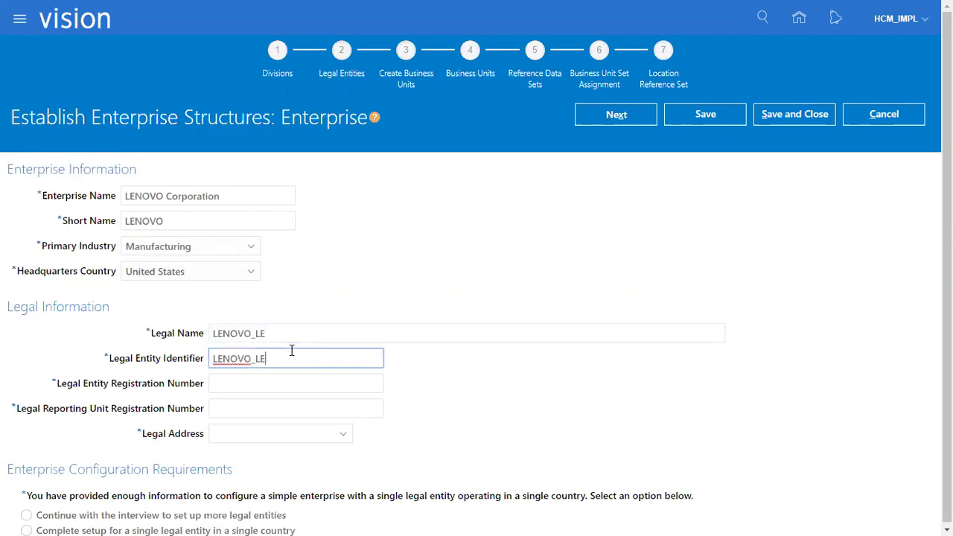
{"action": "type", "text": "_LE 320"}
Enter the legal entity registration number and the legal reporting unit registration number
{"action": "key", "text": "Tab"}
{"action": "type", "text": "JWFH3UI43894"}
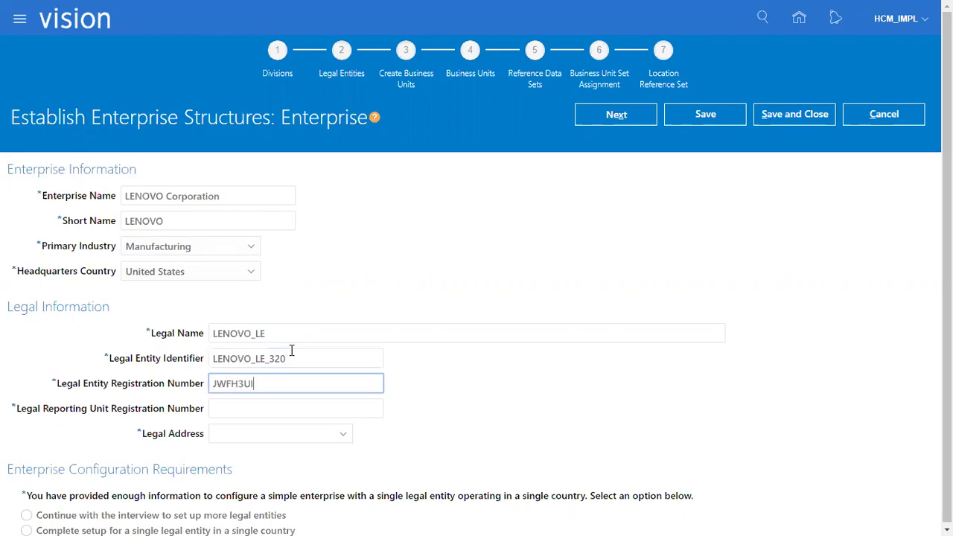
{"action": "key", "text": "Tab"}
{"action": "type", "text": "BFIJWEHTUOI873"}
{"action": "key", "text": "Tab"}
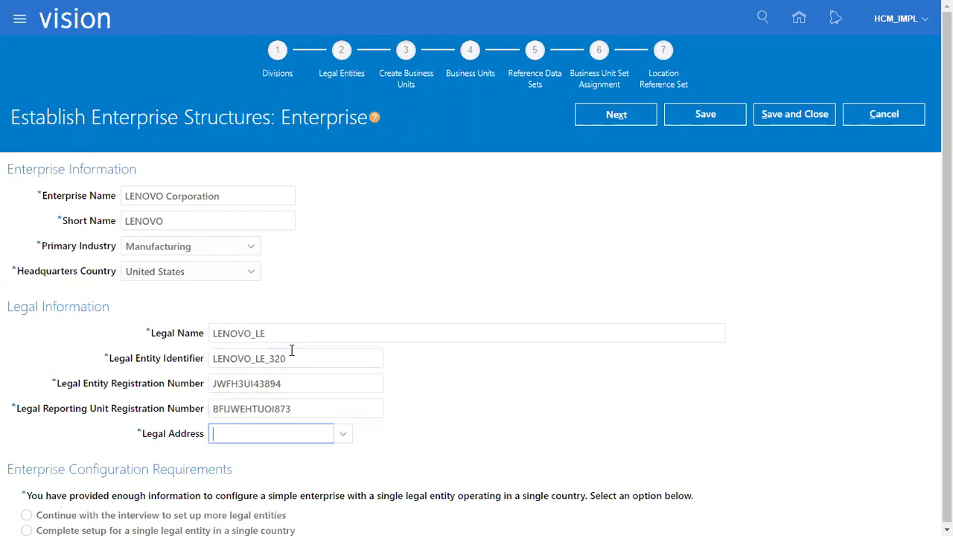
Start a new location for the legal address, with LENOVO_NY as its name and description
{"action": "left_click", "coordinate": [344, 433]}
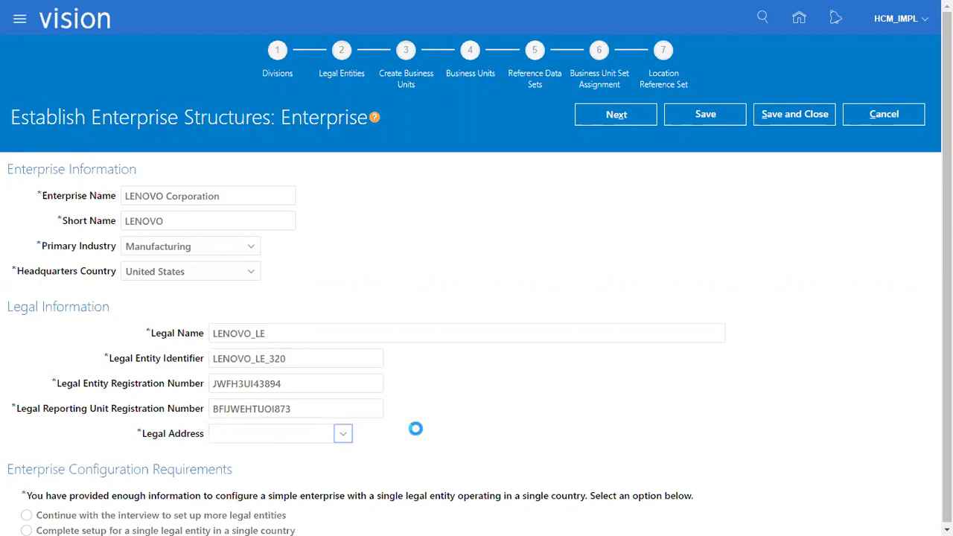
{"action": "left_click", "coordinate": [222, 474]}
{"action": "type", "text": "LENOVO_NY"}
{"action": "key", "text": "ctrl+a"}
{"action": "key", "text": "ctrl+c"}
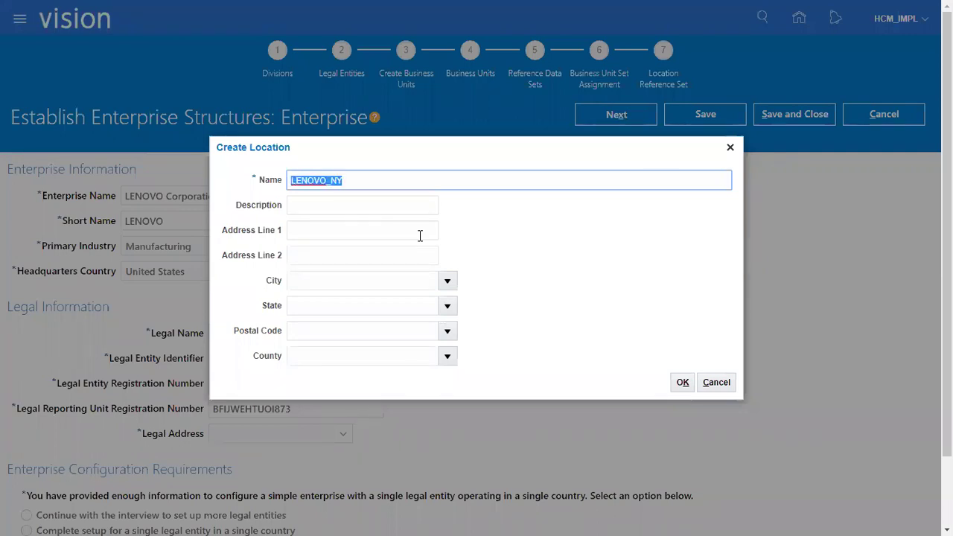
{"action": "key", "text": "Tab"}
{"action": "key", "text": "ctrl+v"}
{"action": "key", "text": "Tab"}
{"action": "key", "text": "Tab"}
{"action": "key", "text": "Tab"}
{"action": "key", "text": "Tab"}
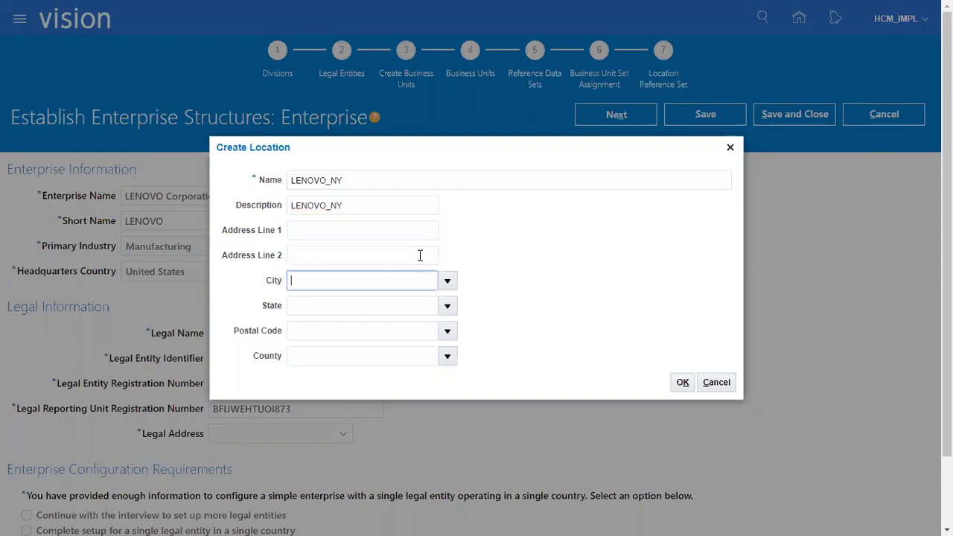
Fill the location's address from postal code 12200 in Albany, Albany, New York, and finish creating the location
{"action": "type", "text": "12200"}
{"action": "key", "text": "Tab"}
{"action": "left_click", "coordinate": [495, 325]}
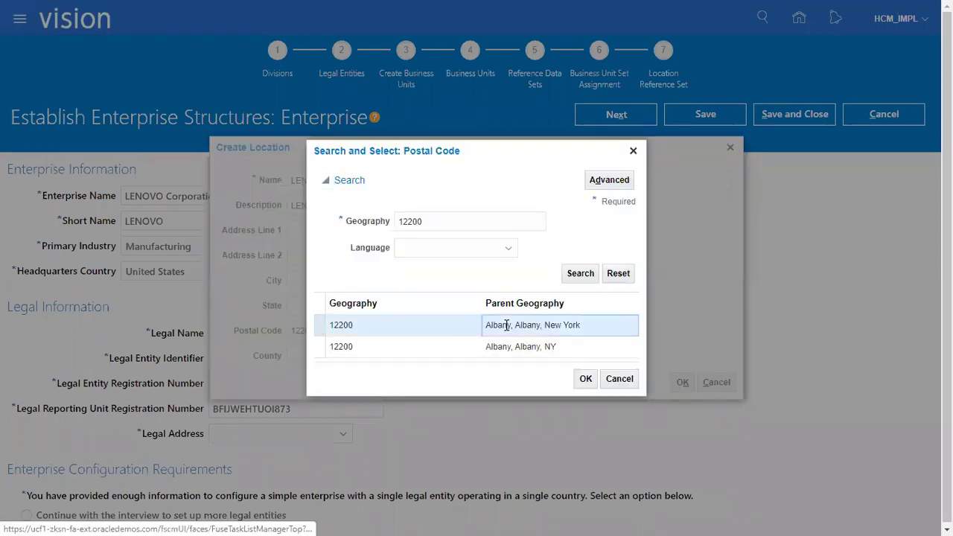
{"action": "left_click", "coordinate": [586, 379]}
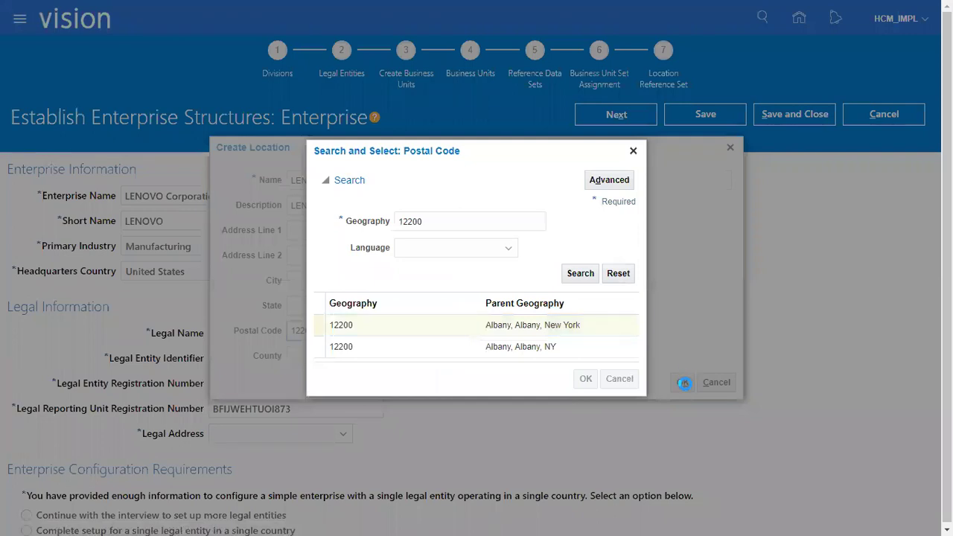
{"action": "left_click", "coordinate": [682, 382]}
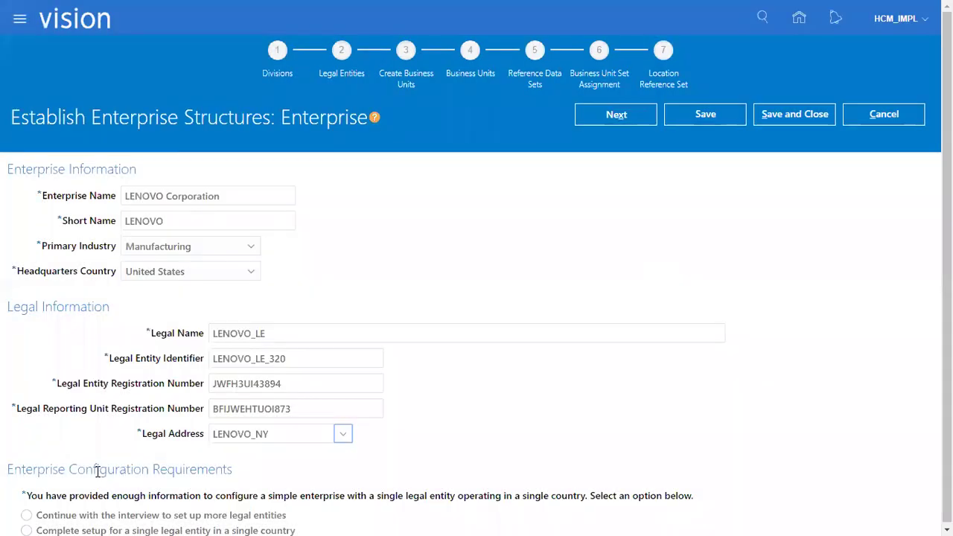
{"action": "double_click", "coordinate": [16, 468]}
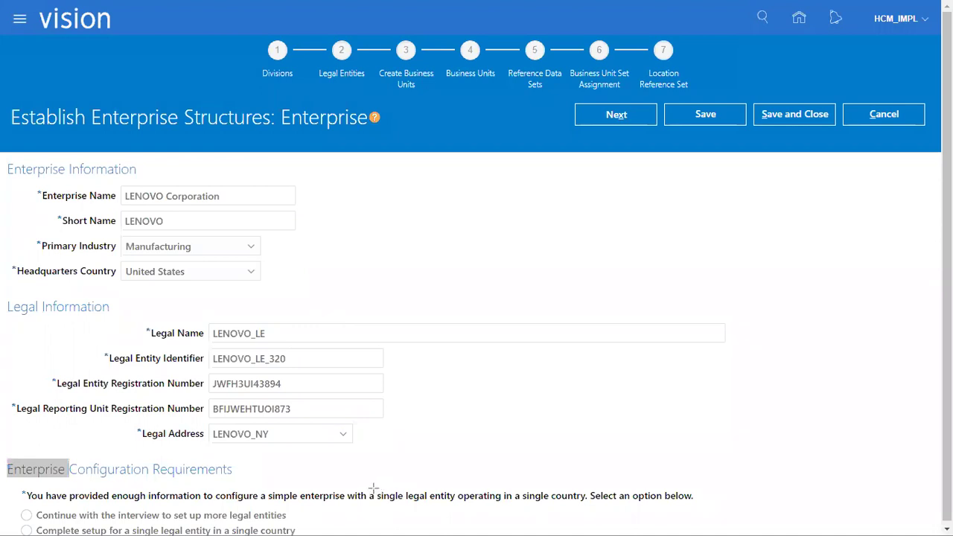
{"action": "mouse_move", "coordinate": [372, 490]}
{"action": "left_mouse_down"}
{"action": "mouse_move", "coordinate": [402, 506]}
{"action": "mouse_move", "coordinate": [588, 508]}
{"action": "left_mouse_up"}
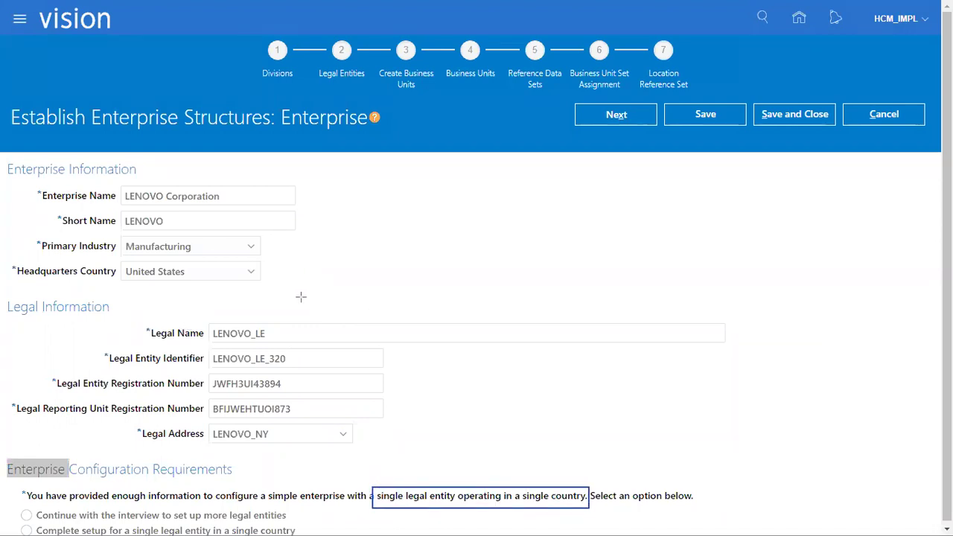
{"action": "left_click_drag", "start_coordinate": [3, 153], "coordinate": [186, 190]}
{"action": "left_click_drag", "start_coordinate": [1, 287], "coordinate": [125, 342]}
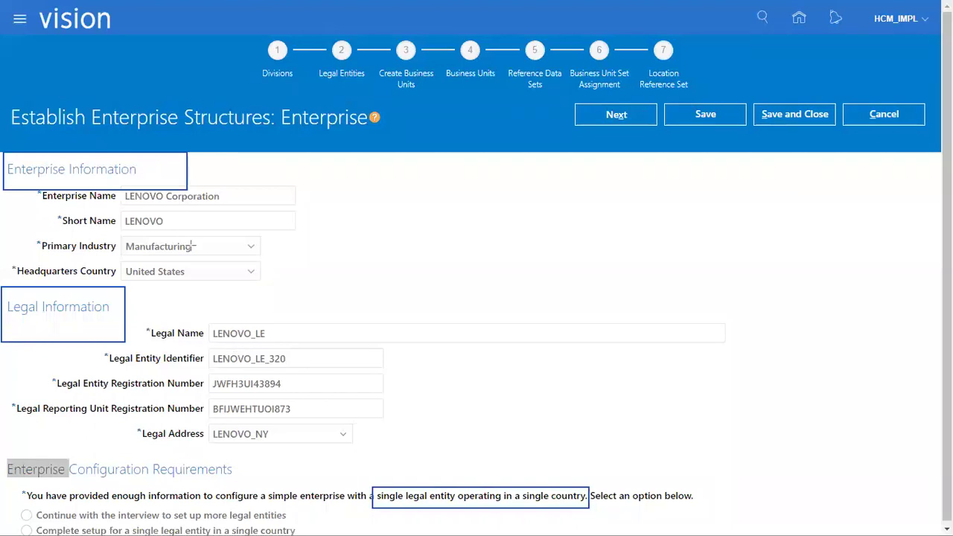
Choose to continue with the interview to set up more legal entities, then save and proceed to the Divisions stage
{"action": "left_click", "coordinate": [27, 515]}
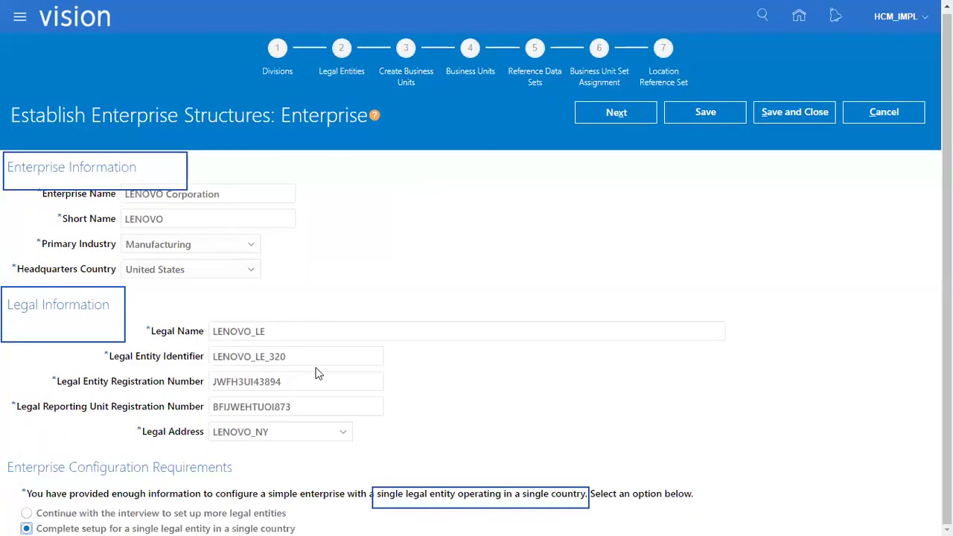
{"action": "left_click", "coordinate": [27, 513]}
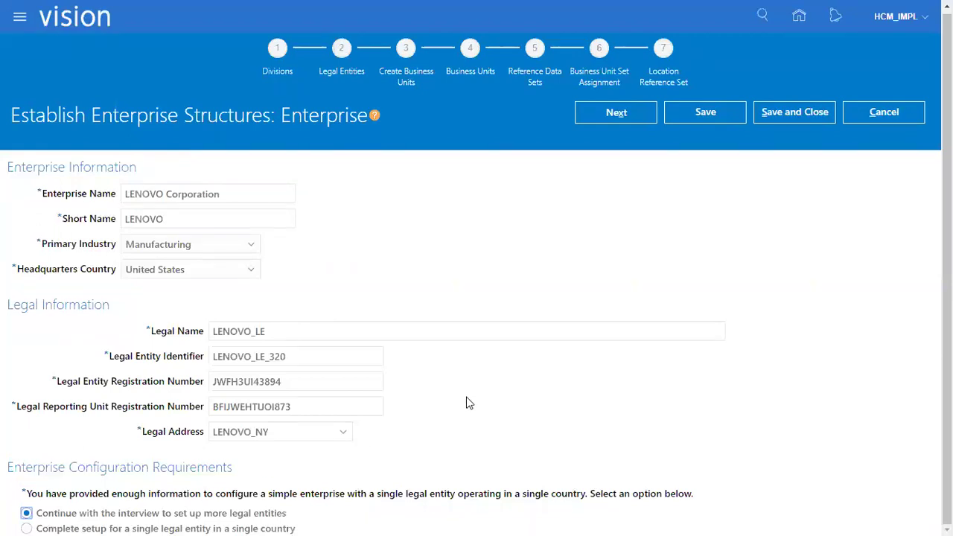
{"action": "left_click", "coordinate": [701, 108]}
{"action": "left_click", "coordinate": [629, 113]}
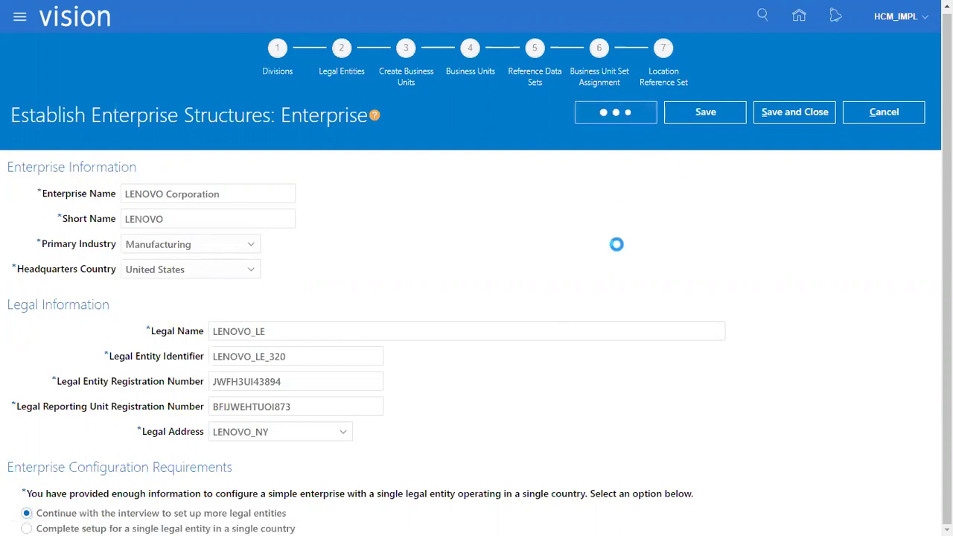
Switch to the Excel training workbook and examine the enterprise and divisions entries in the ESC sheet's setup list
{"action": "key", "text": "alt+Tab"}
{"action": "key", "text": "alt+Tab"}
{"action": "key", "text": "alt+Tab"}
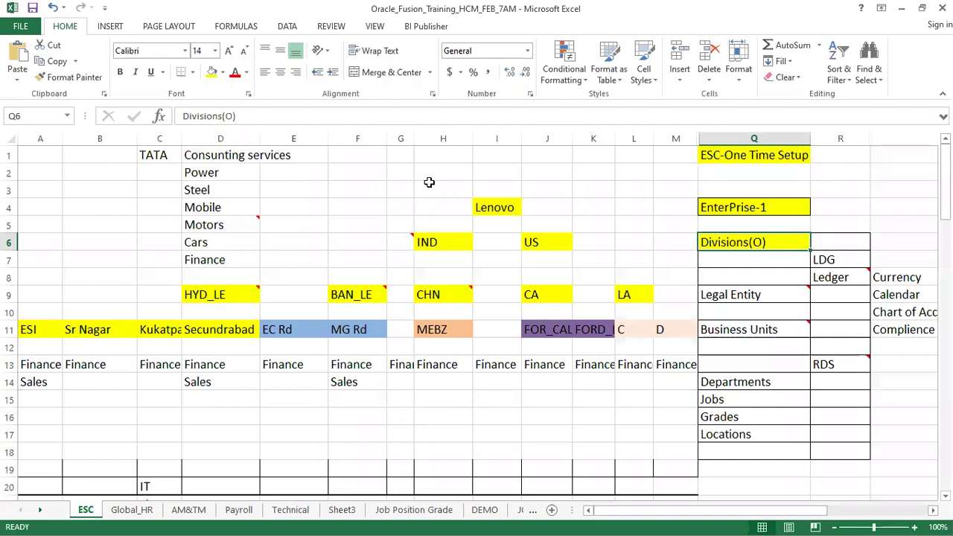
{"action": "key", "text": "alt+Tab"}
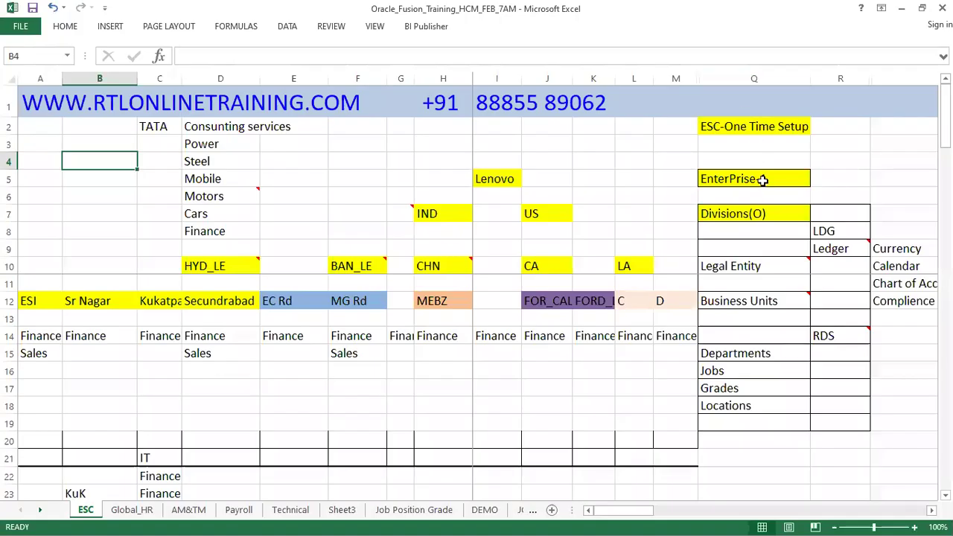
{"action": "left_click", "coordinate": [771, 181]}
{"action": "left_click", "coordinate": [763, 214]}
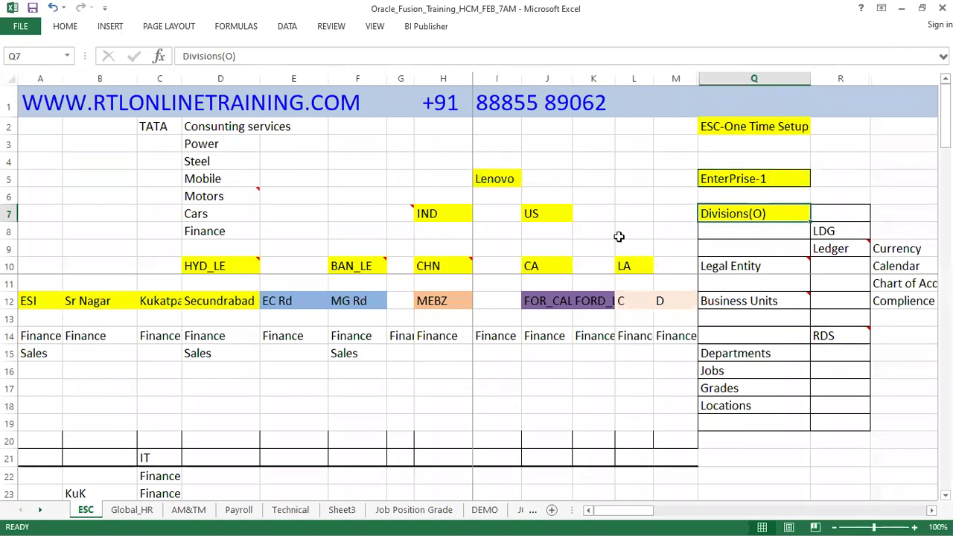
Switch back to the browser and return to the Vision environment's Establish Enterprise Structures: Divisions page
{"action": "key", "text": "alt+Tab"}
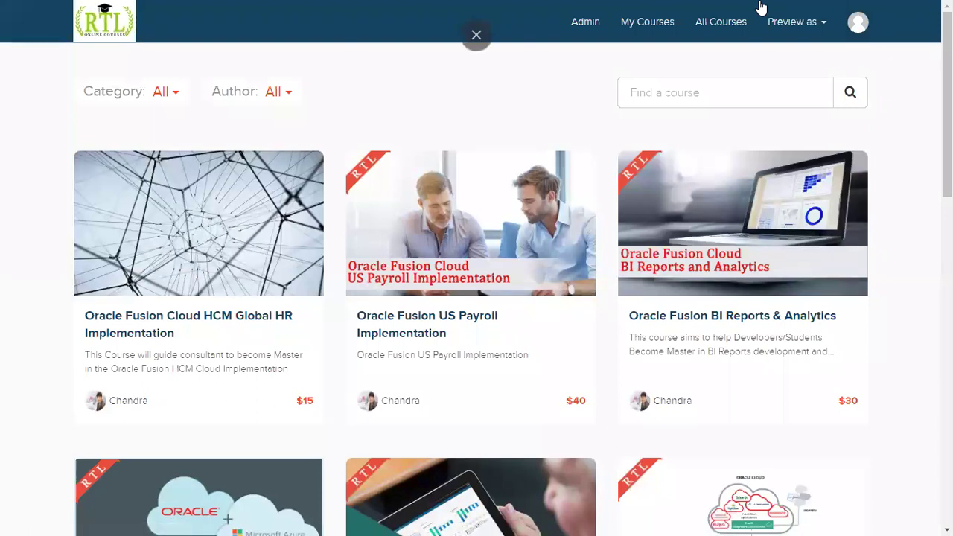
{"action": "left_click", "coordinate": [477, 48]}
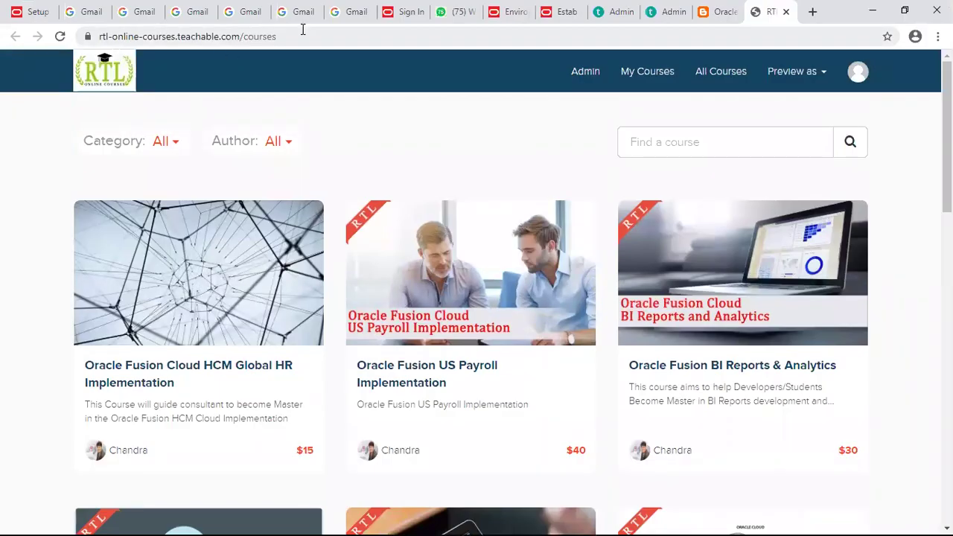
{"action": "key", "text": "ctrl+1"}
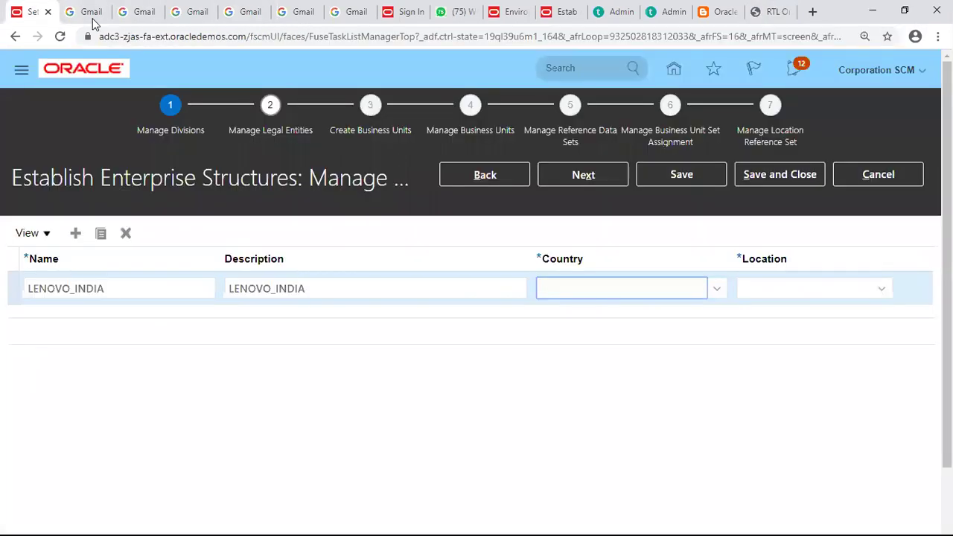
{"action": "left_click", "coordinate": [570, 15]}
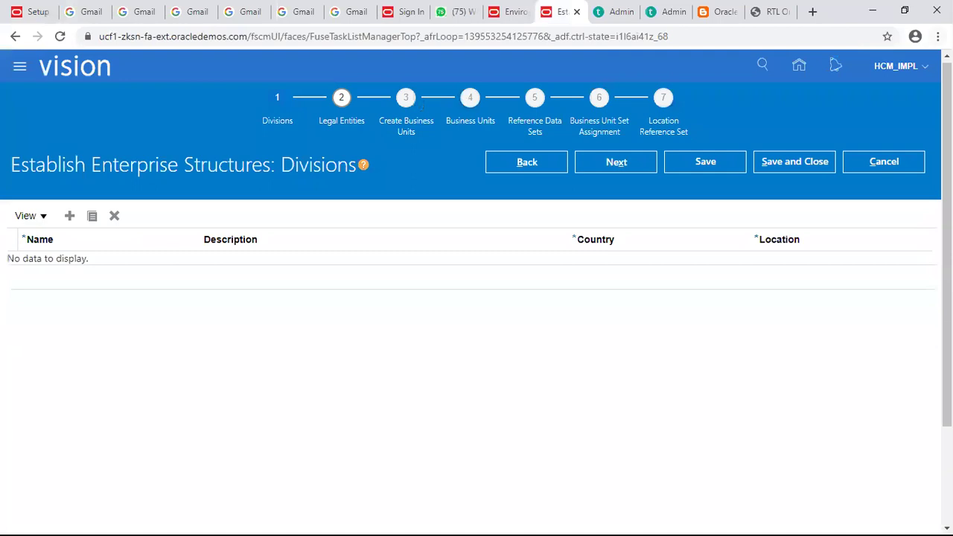
{"action": "left_click", "coordinate": [936, 36]}
{"action": "left_click", "coordinate": [930, 164]}
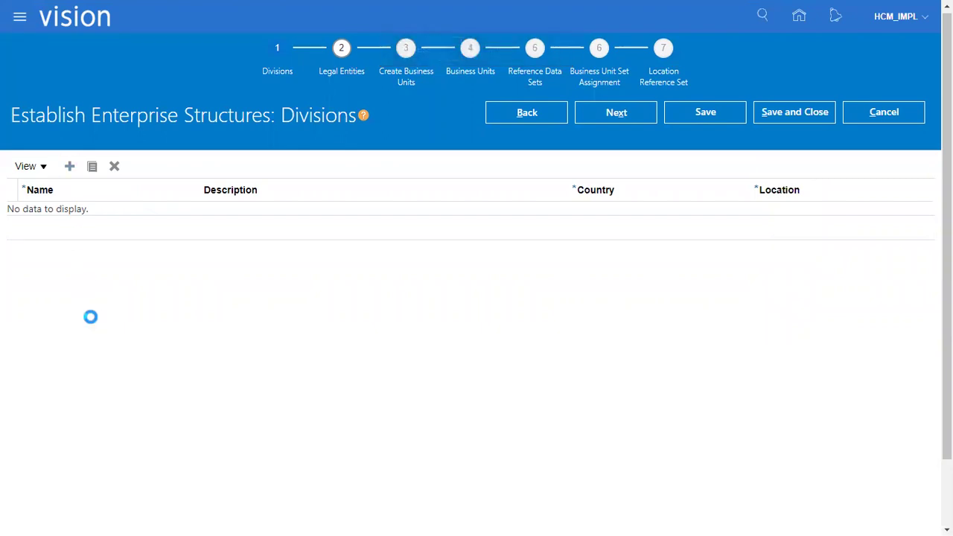
Add a division row with LENOVO_INDIA as its name and description
{"action": "left_click", "coordinate": [143, 216]}
{"action": "type", "text": "LENOVO_INDI"}
{"action": "key", "text": "Tab"}
{"action": "key", "text": "shift+Tab"}
{"action": "left_click", "coordinate": [144, 215]}
{"action": "type", "text": "A"}
{"action": "key", "text": "Tab"}
{"action": "key", "text": "Tab"}
{"action": "type", "text": "LENOVO_INDIA"}
Set the country of the LENOVO_INDIA division to India
{"action": "key", "text": "Tab"}
{"action": "key", "text": "Down"}
{"action": "type", "text": "In"}
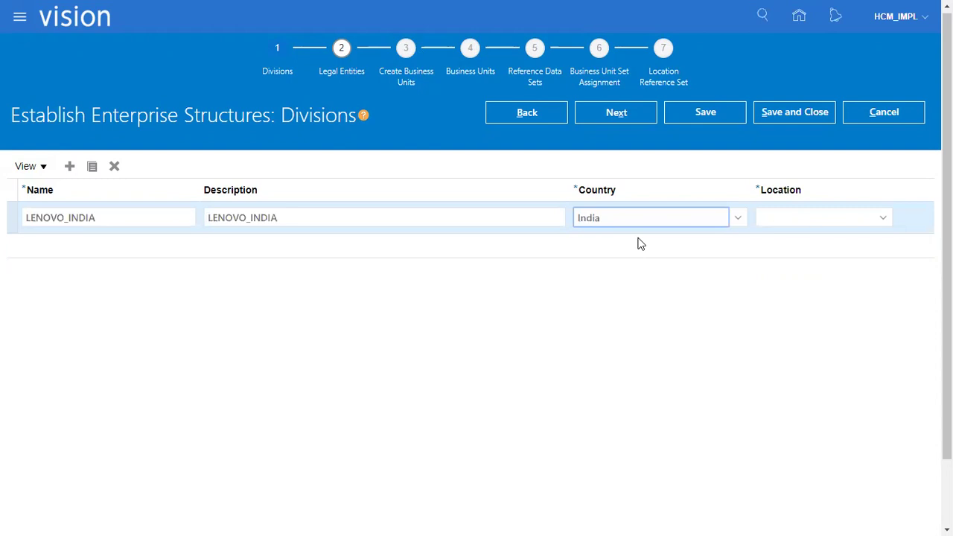
{"action": "key", "text": "Tab"}
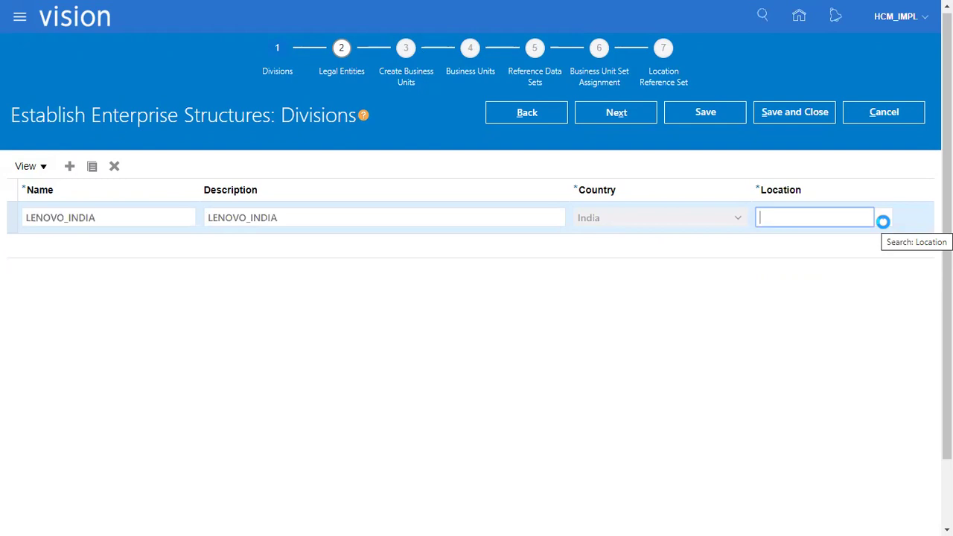
Start a new location for the LENOVO_INDIA division, with LENOVO_DELHI as its name, description and first address line
{"action": "left_click", "coordinate": [883, 223]}
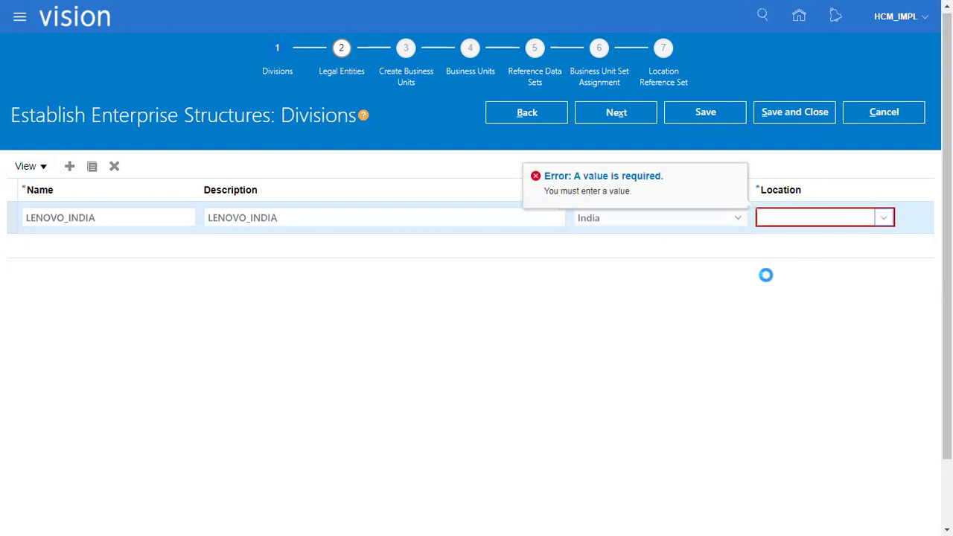
{"action": "left_click", "coordinate": [372, 239]}
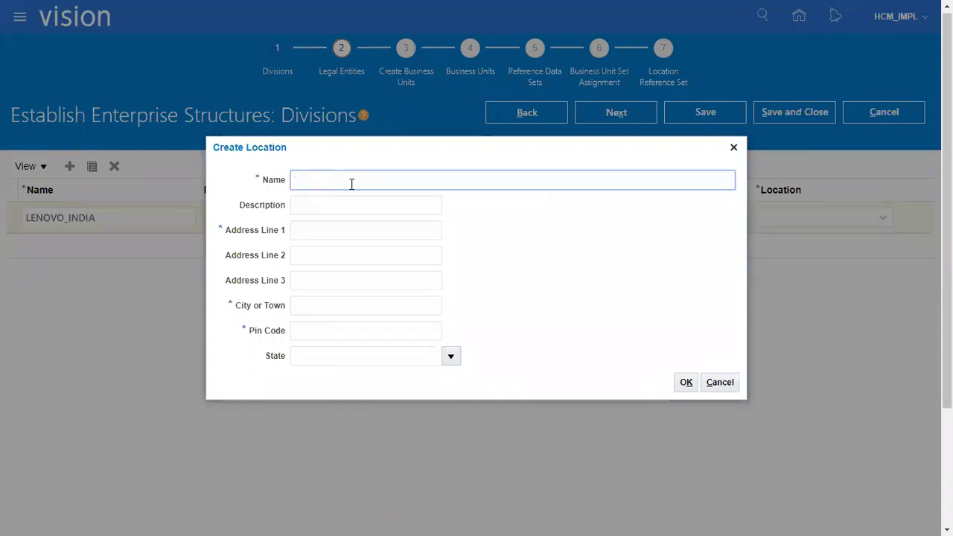
{"action": "type", "text": "LENOVO_DELHIA"}
{"action": "key", "text": "ctrl+a"}
{"action": "key", "text": "ctrl+c"}
{"action": "key", "text": "Tab"}
{"action": "key", "text": "ctrl+v"}
{"action": "key", "text": "Tab"}
{"action": "key", "text": "ctrl+v"}
Set the new location's city to DELHI, fill in its postal code and confirm the location
{"action": "key", "text": "Tab"}
{"action": "key", "text": "Tab"}
{"action": "key", "text": "Tab"}
{"action": "type", "text": "DELHI"}
{"action": "key", "text": "Tab"}
{"action": "type", "text": "741852"}
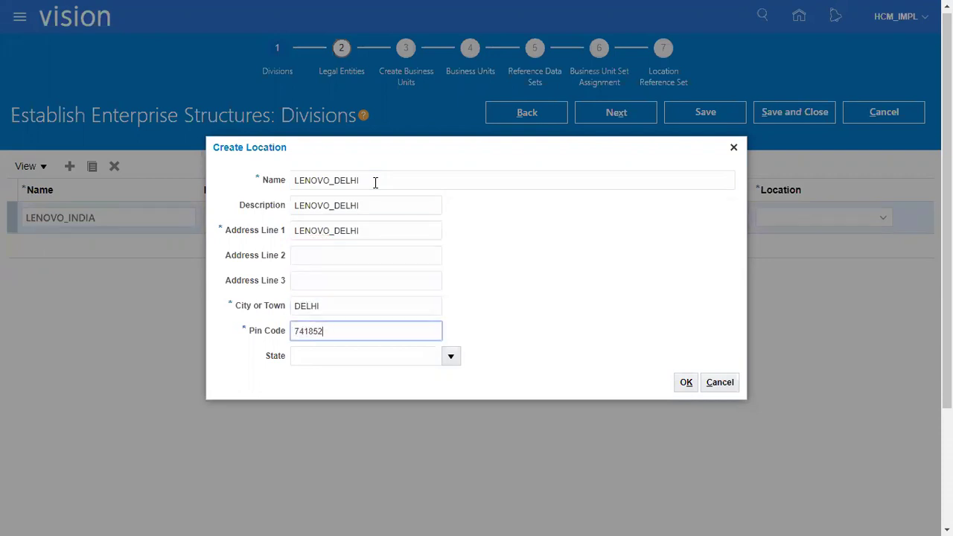
{"action": "left_click", "coordinate": [686, 381]}
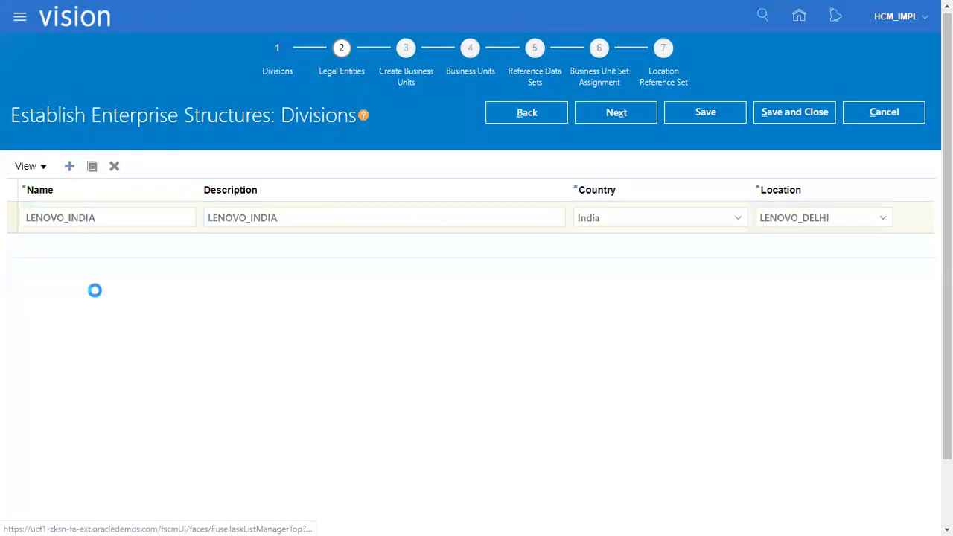
Add a second division row with LENOVO_USA as its name and description
{"action": "left_click", "coordinate": [111, 215]}
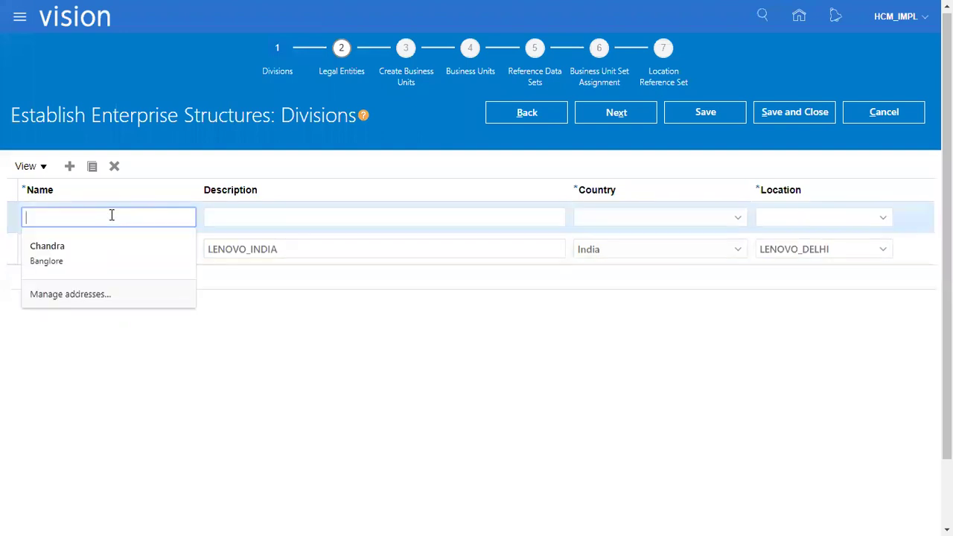
{"action": "key", "text": "ctrl+v"}
{"action": "left_click", "coordinate": [73, 222]}
{"action": "left_click", "coordinate": [145, 220], "text": "shift"}
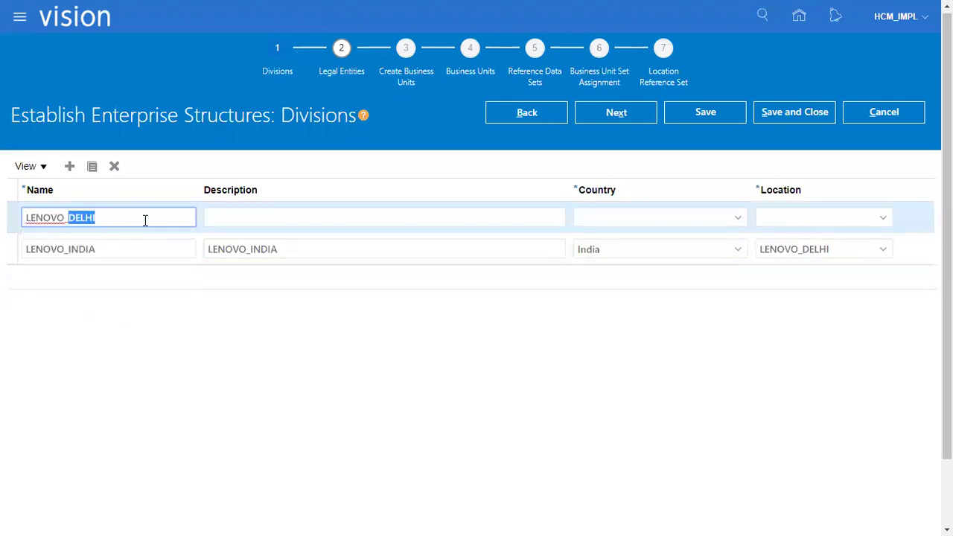
{"action": "type", "text": "USA"}
{"action": "left_click_drag", "start_coordinate": [145, 220], "coordinate": [27, 218]}
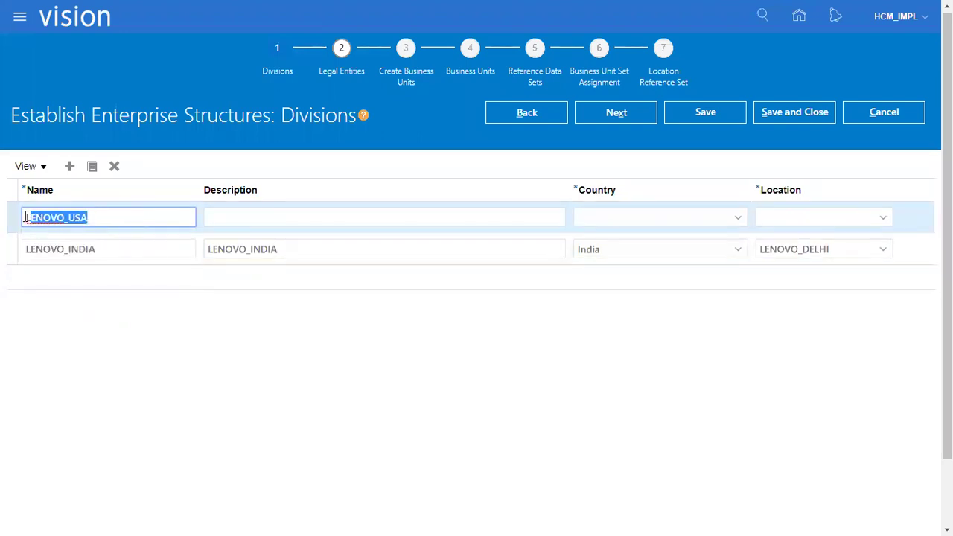
{"action": "key", "text": "ctrl+c"}
{"action": "key", "text": "Tab"}
{"action": "key", "text": "ctrl+v"}
{"action": "key", "text": "Tab"}
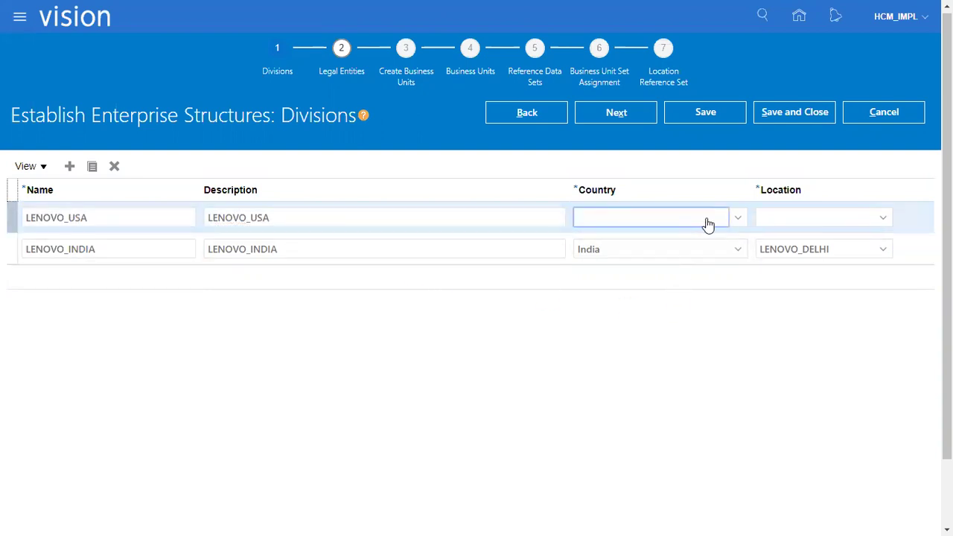
Set the LENOVO_USA division's country to United States and its location to LENOVO_NY
{"action": "key", "text": "u"}
{"action": "key", "text": "Down"}
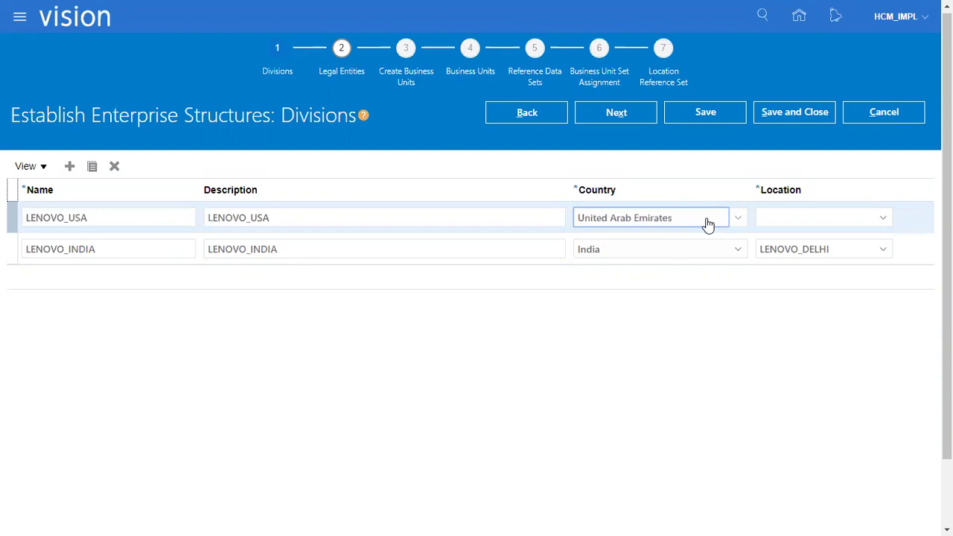
{"action": "key", "text": "Down"}
{"action": "key", "text": "Down"}
{"action": "left_click", "coordinate": [853, 221]}
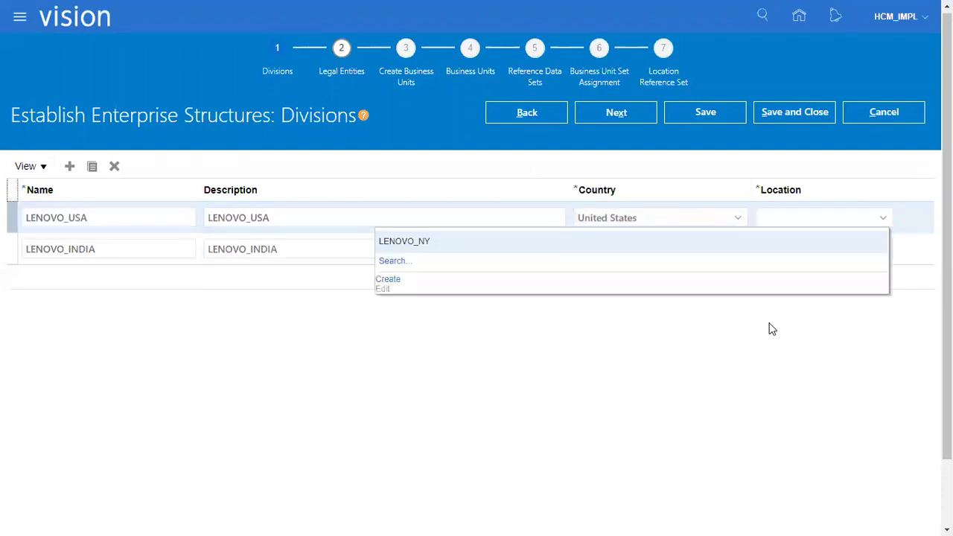
{"action": "left_click", "coordinate": [397, 241]}
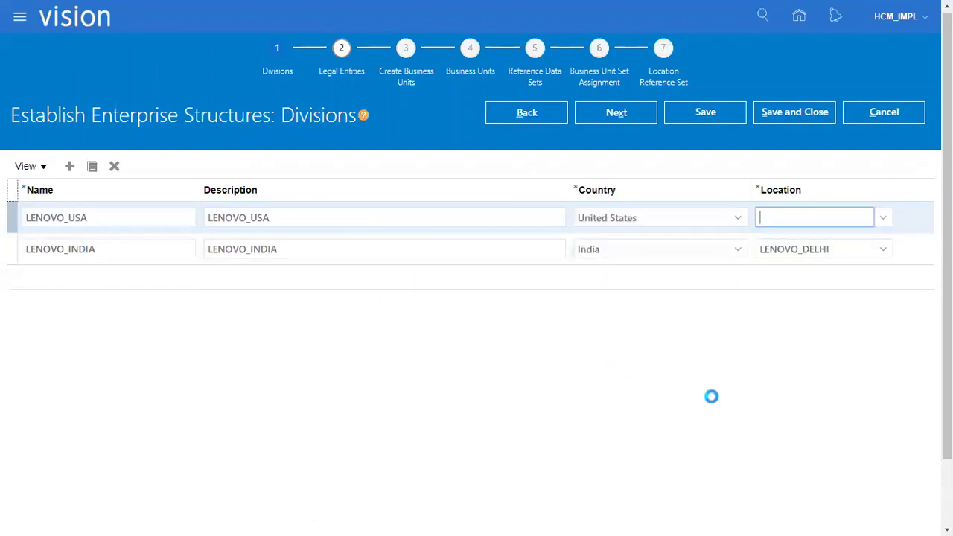
Switch to the Excel training workbook, select the Legal Entity entry in the ESC setup list, and return to the browser
{"action": "key", "text": "alt+Tab"}
{"action": "key", "text": "alt+Tab"}
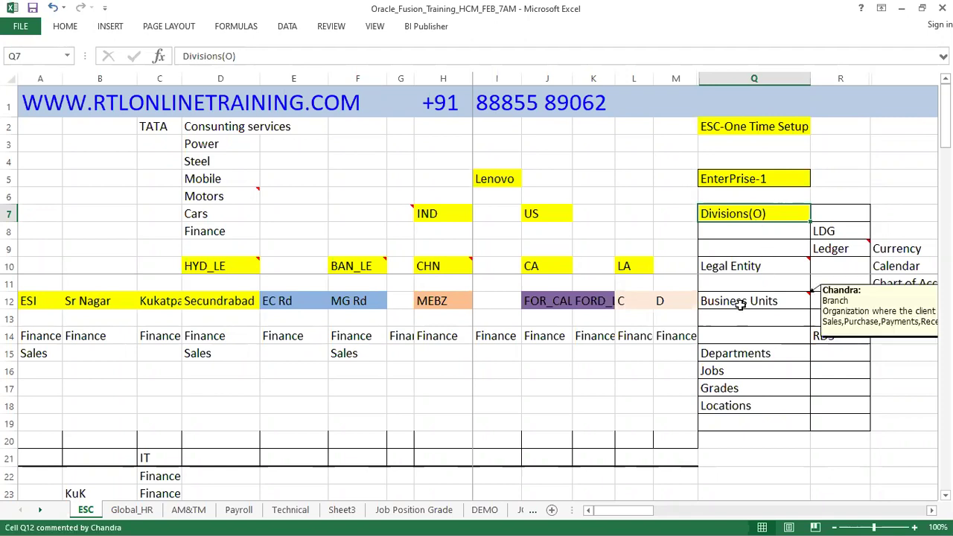
{"action": "left_click", "coordinate": [745, 268]}
{"action": "key", "text": "alt+Tab"}
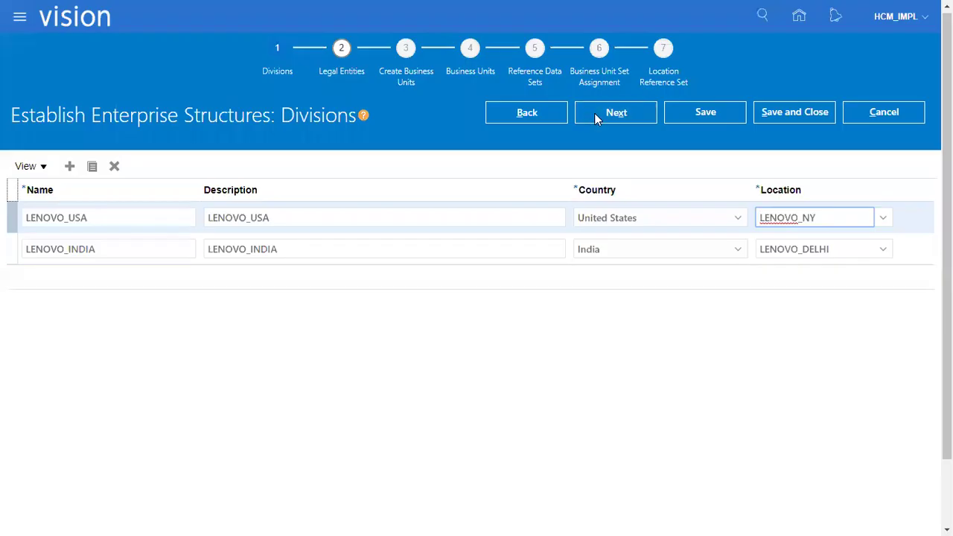
Proceed to the Legal Entities stage and start automatic generation of legal entities, accepting deletion of the existing ones
{"action": "left_click", "coordinate": [595, 113]}
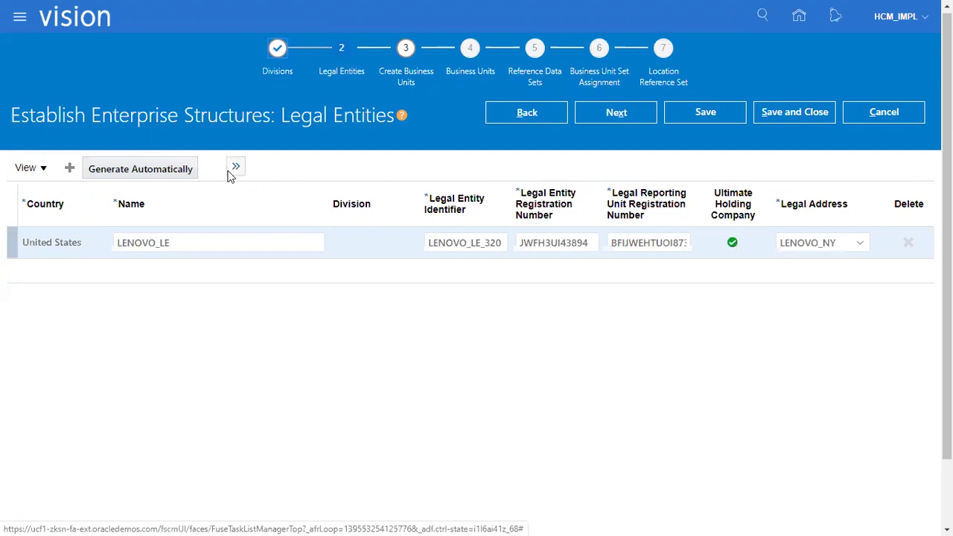
{"action": "left_click", "coordinate": [163, 169]}
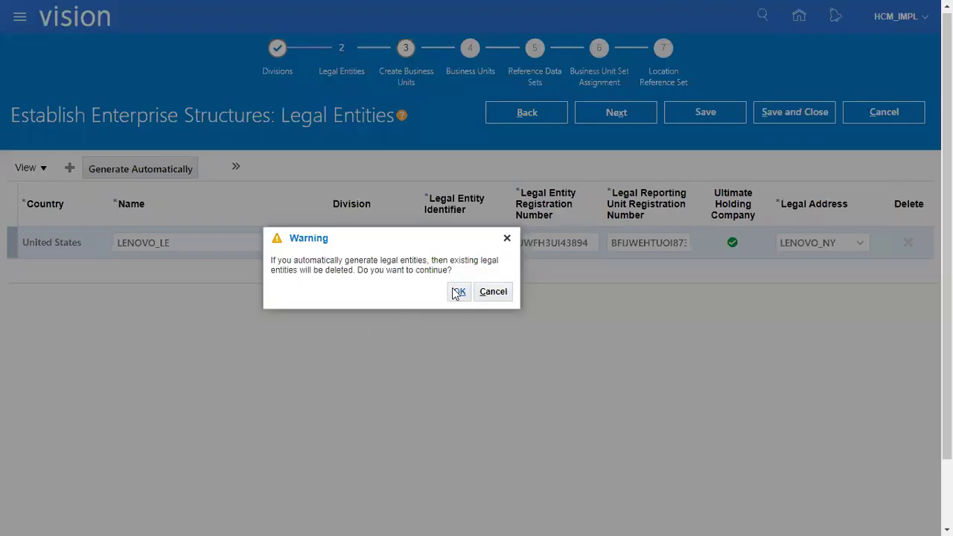
{"action": "left_click", "coordinate": [457, 292]}
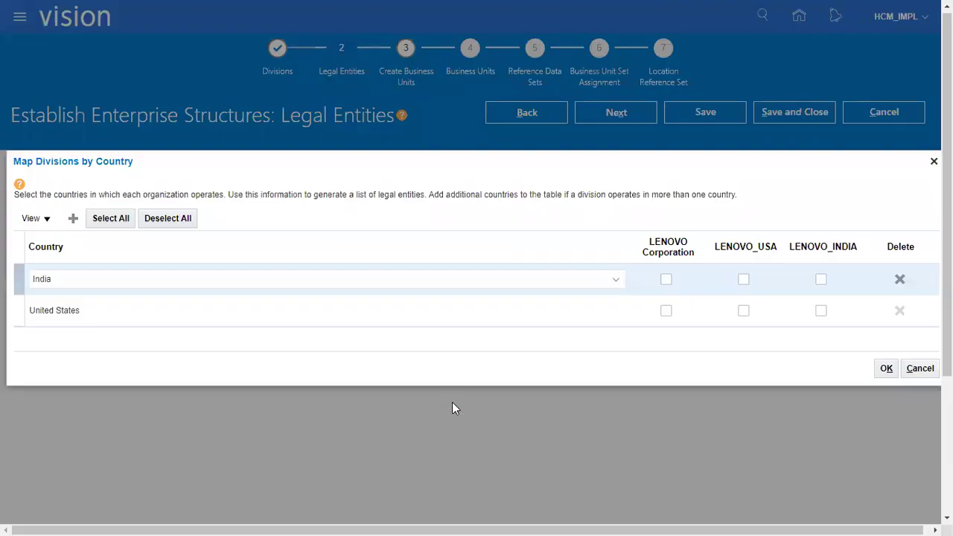
Map LENOVO_INDIA to India and LENOVO_USA to United States, and confirm the division mapping to generate the legal entities
{"action": "left_click", "coordinate": [745, 281]}
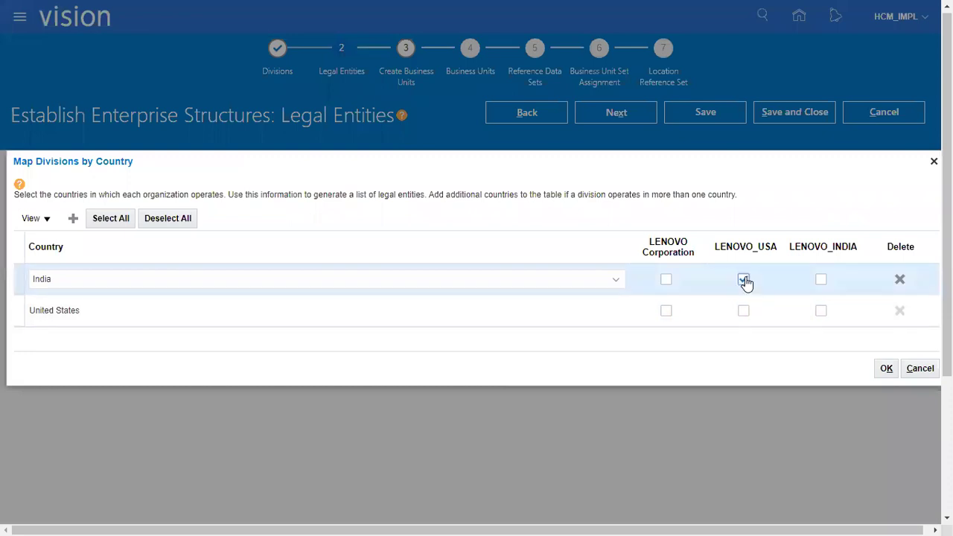
{"action": "left_click", "coordinate": [745, 281]}
{"action": "left_click", "coordinate": [821, 283]}
{"action": "left_click", "coordinate": [744, 312]}
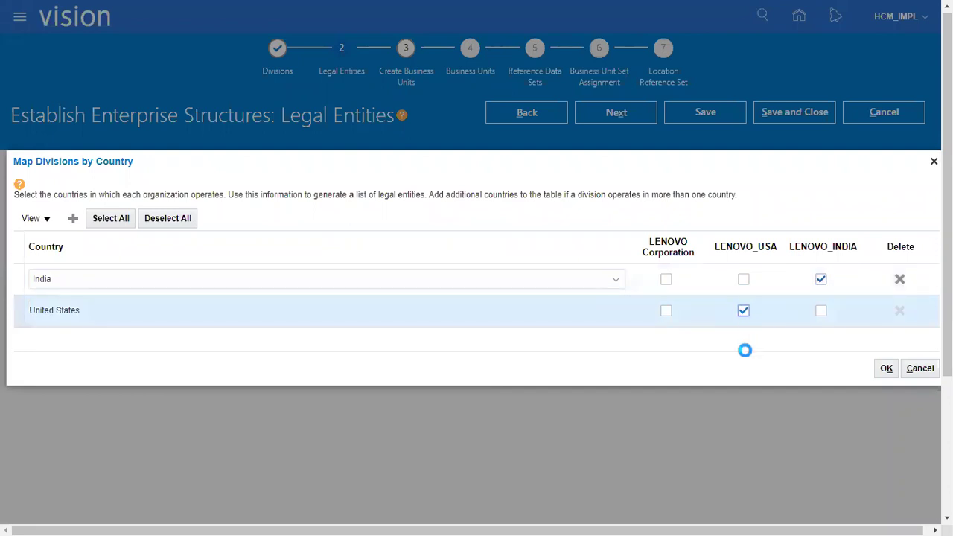
{"action": "left_click", "coordinate": [886, 368]}
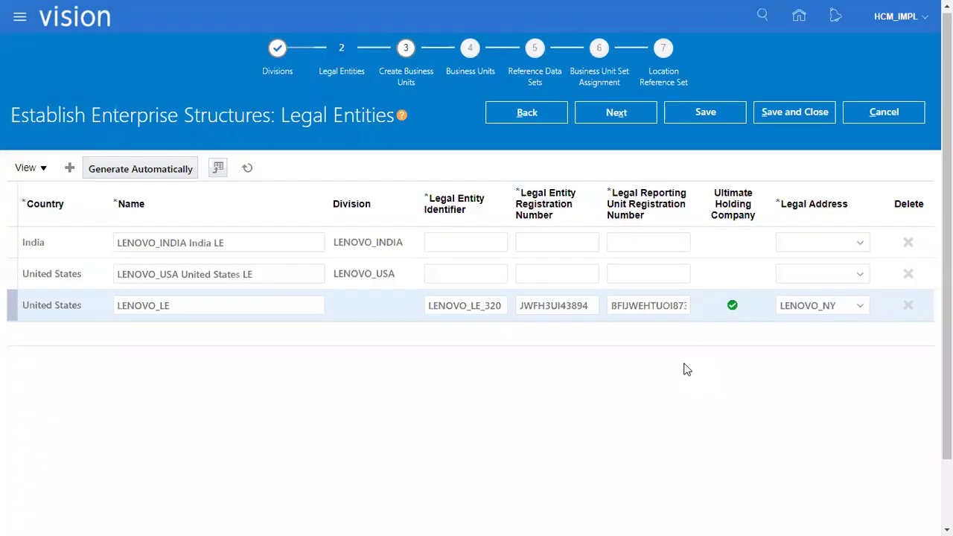
Give the LENOVO_INDIA legal entity identifier DKJSGBLL, registration number FKJGBSJ, reporting unit registration number LKKJDBJSB and legal address LENOVO_DELHI
{"action": "left_click", "coordinate": [450, 252]}
{"action": "type", "text": "DKJSGBLL"}
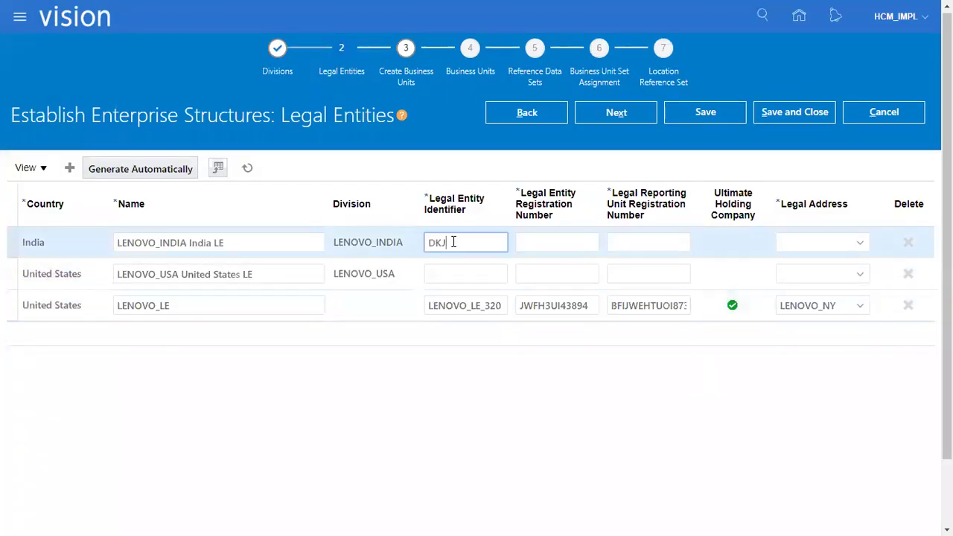
{"action": "key", "text": "Tab"}
{"action": "type", "text": "FKJGBSJ"}
{"action": "key", "text": "Tab"}
{"action": "type", "text": "LKKJDBJSB"}
{"action": "key", "text": "Tab"}
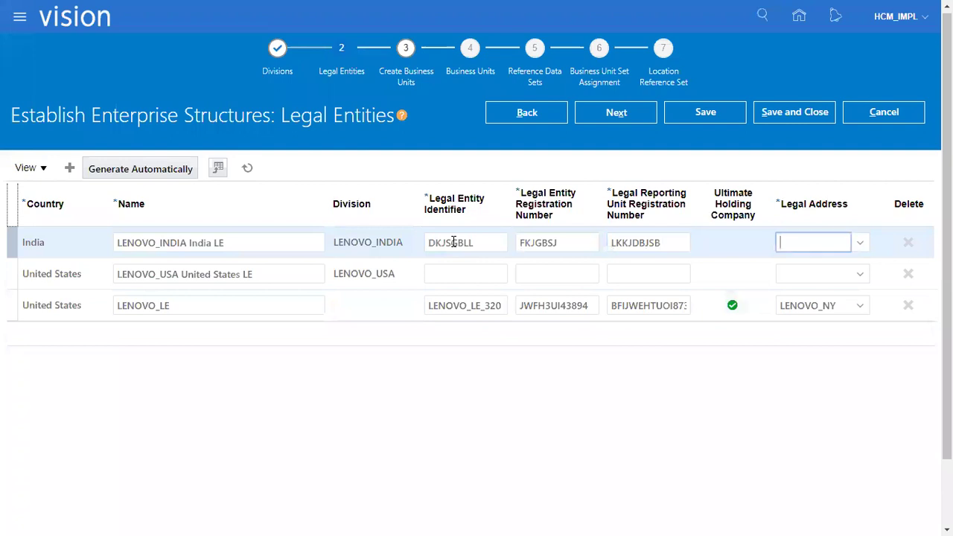
{"action": "left_click", "coordinate": [860, 243]}
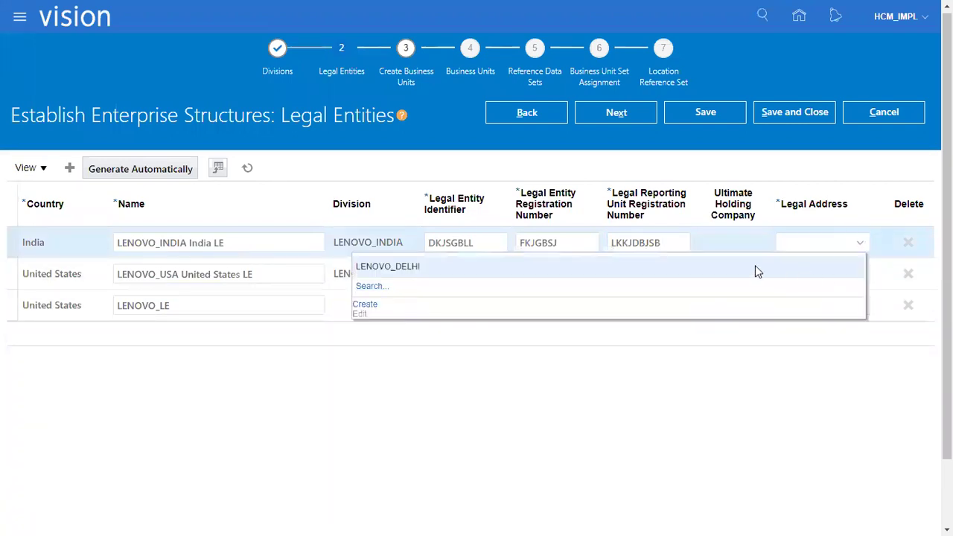
Give the LENOVO_USA legal entity identifier SSVSDKFJK, registration number DSKLVNSKJ, reporting unit registration number DSKLNDSJKG and legal address LENOVO_NY
{"action": "left_click", "coordinate": [496, 272]}
{"action": "type", "text": "SSVSDKFJK"}
{"action": "key", "text": "Tab"}
{"action": "type", "text": "DSKLVNSKJ"}
{"action": "key", "text": "Tab"}
{"action": "type", "text": "DSKLNDSJKG"}
{"action": "key", "text": "Tab"}
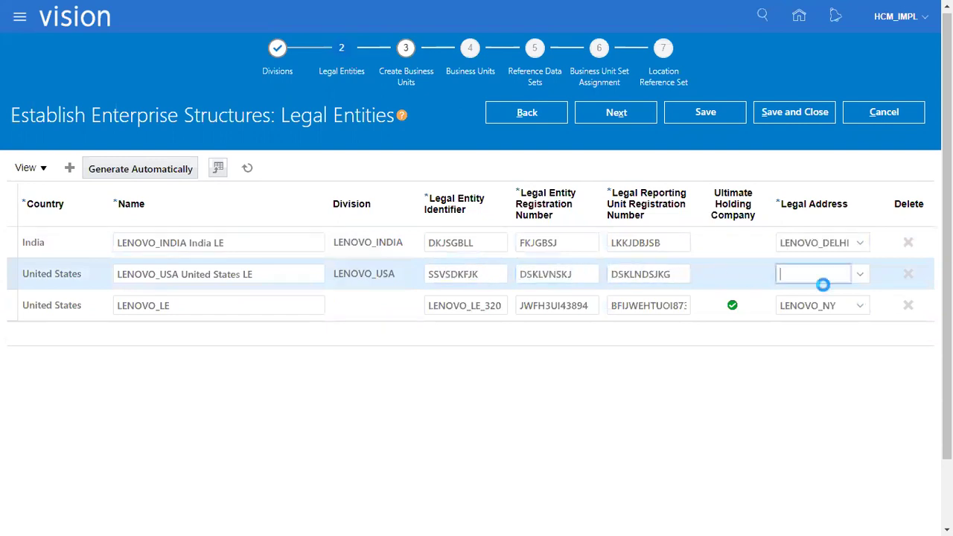
{"action": "left_click", "coordinate": [859, 274]}
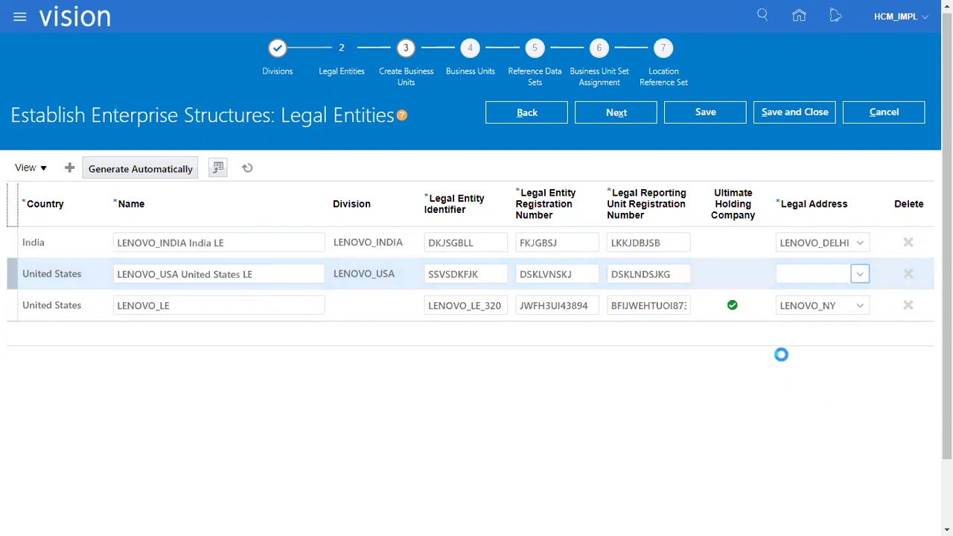
{"action": "left_click", "coordinate": [407, 301]}
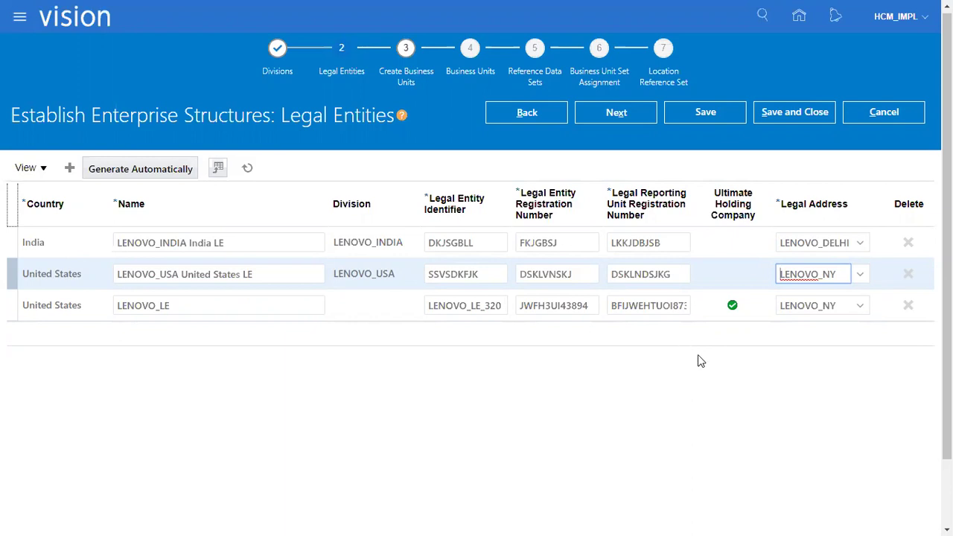
{"action": "left_click", "coordinate": [687, 385]}
Switch to the Excel training workbook, fill the Legal Entity cell with yellow and view the comment on Business Units
{"action": "key", "text": "alt+Tab"}
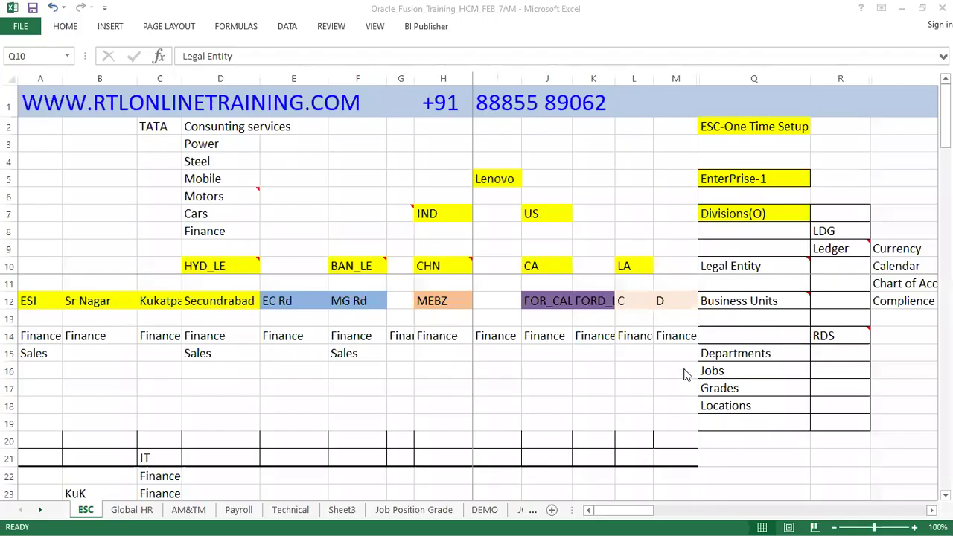
{"action": "left_click", "coordinate": [75, 27]}
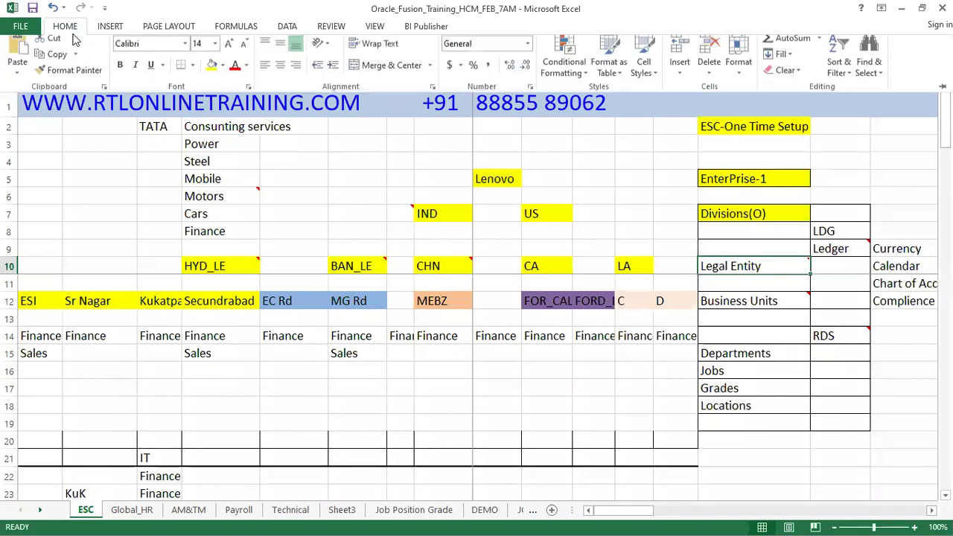
{"action": "left_click", "coordinate": [211, 72]}
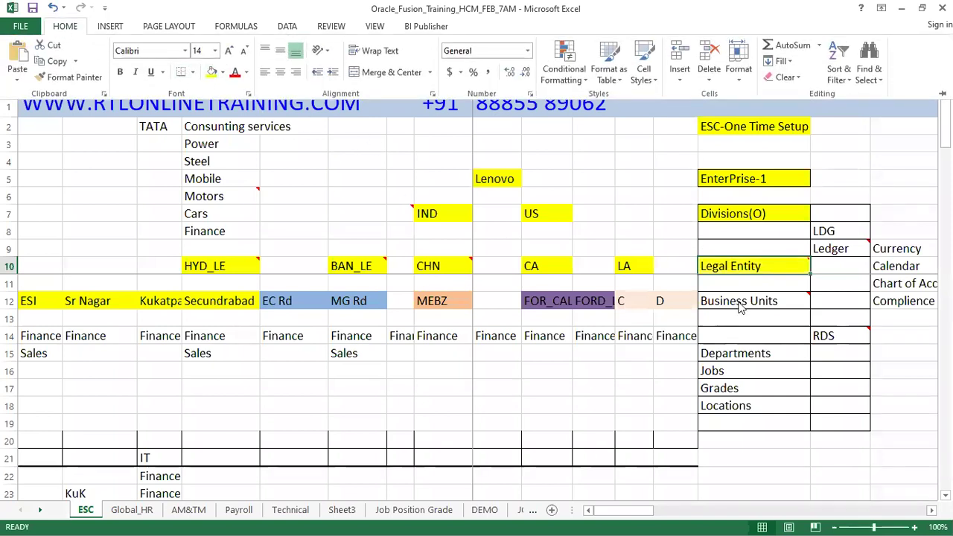
{"action": "mouse_move", "coordinate": [782, 301]}
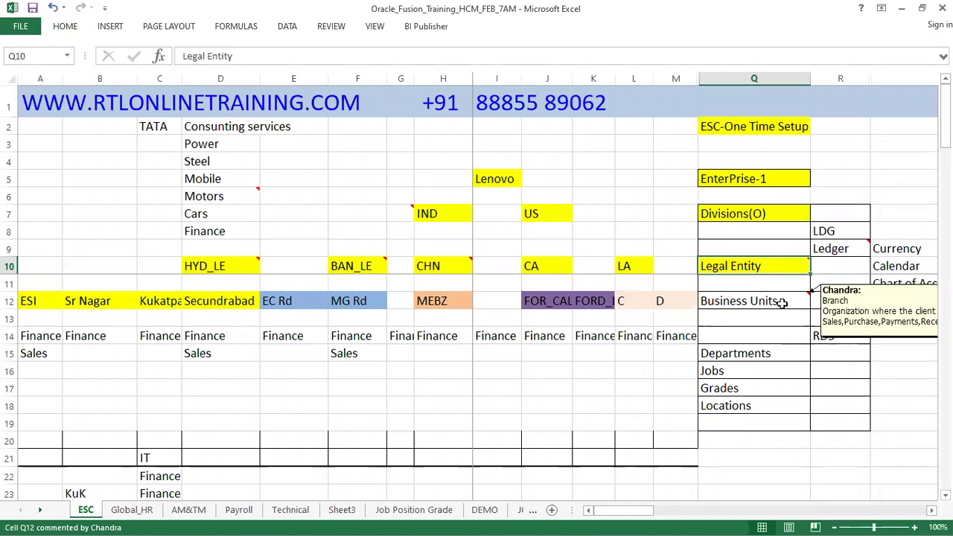
Return to the browser and proceed to the Create Business Units stage, reviewing the available business unit levels
{"action": "key", "text": "alt+Tab"}
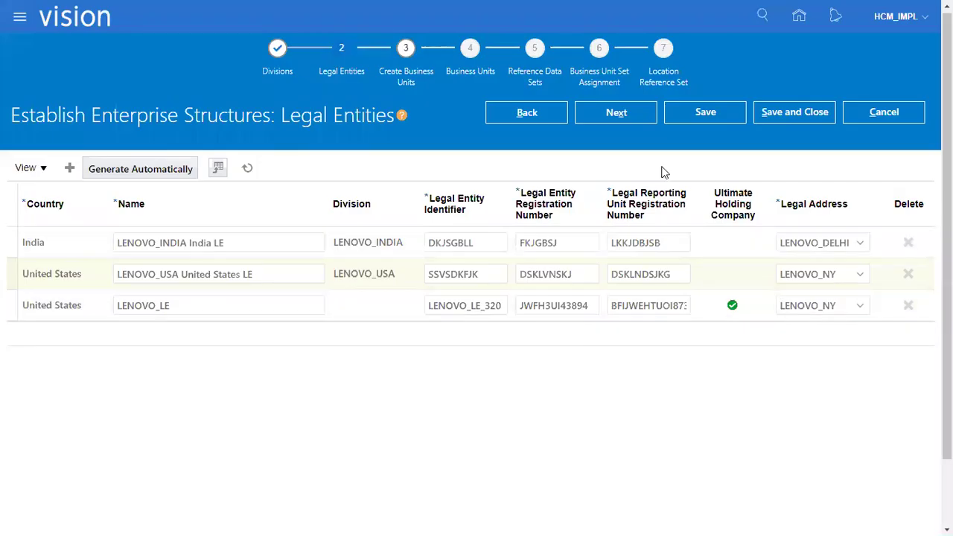
{"action": "left_click", "coordinate": [615, 114]}
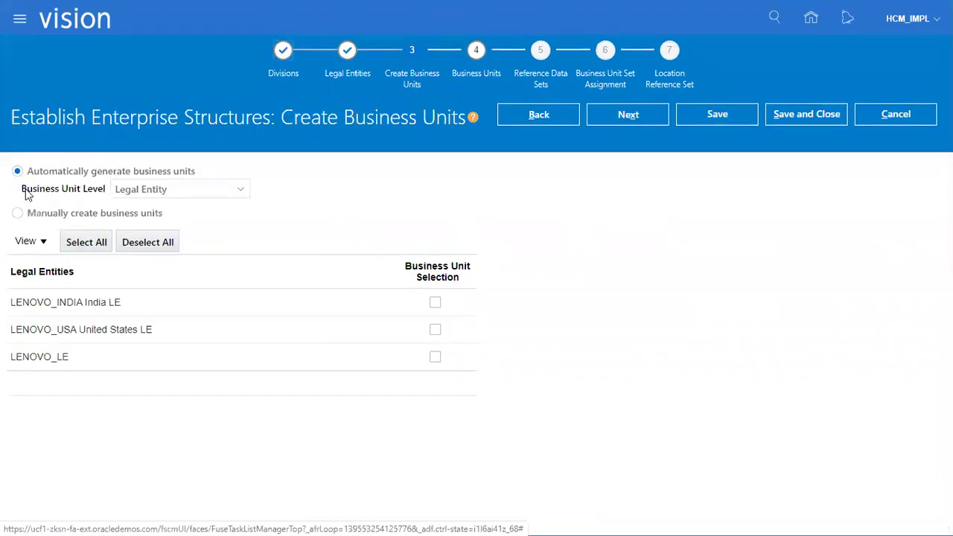
{"action": "left_click", "coordinate": [137, 192]}
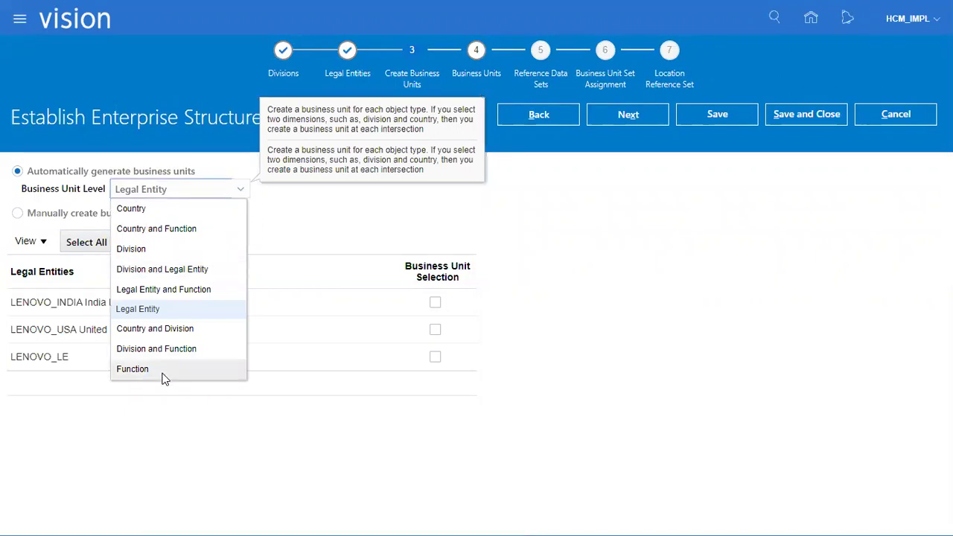
{"action": "left_click", "coordinate": [175, 437]}
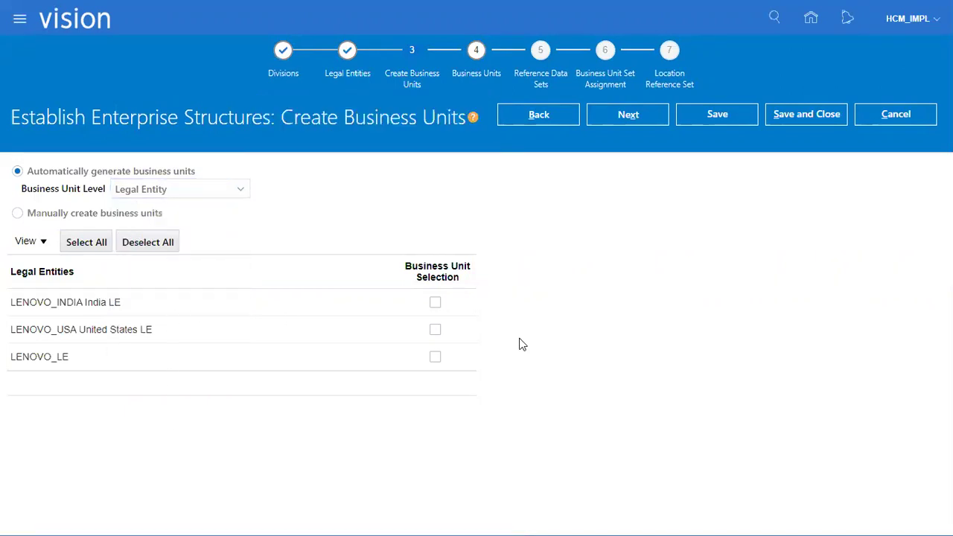
Select all legal entities for automatic business unit generation and proceed to the Business Units stage
{"action": "left_click", "coordinate": [87, 241]}
{"action": "left_click", "coordinate": [619, 120]}
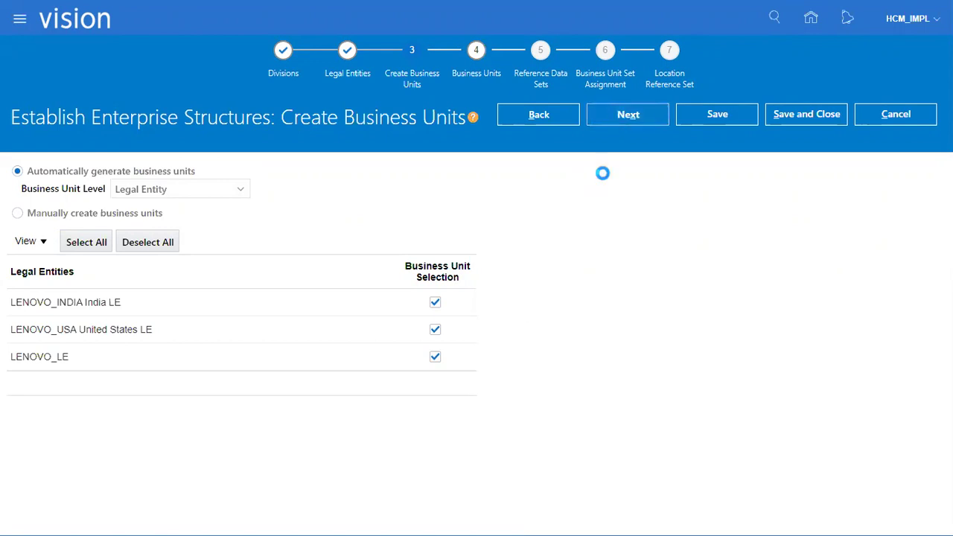
Switch to the Excel training workbook and fill the Business Units cell with yellow
{"action": "key", "text": "alt+Tab"}
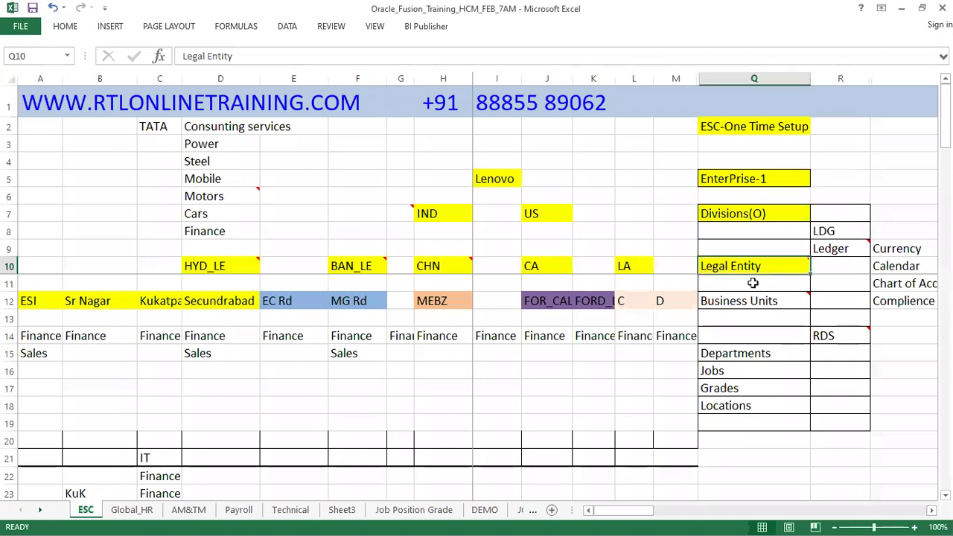
{"action": "left_click", "coordinate": [751, 300]}
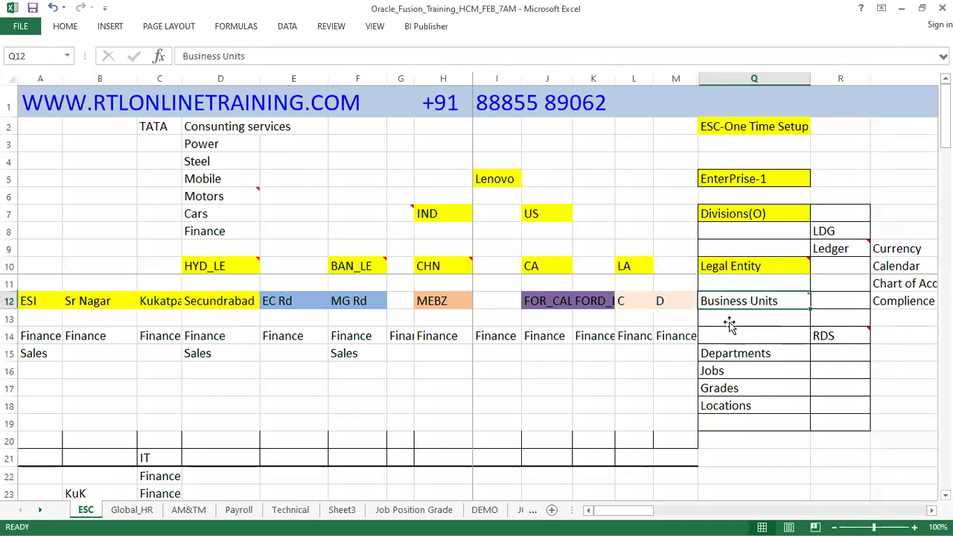
{"action": "left_click", "coordinate": [65, 28]}
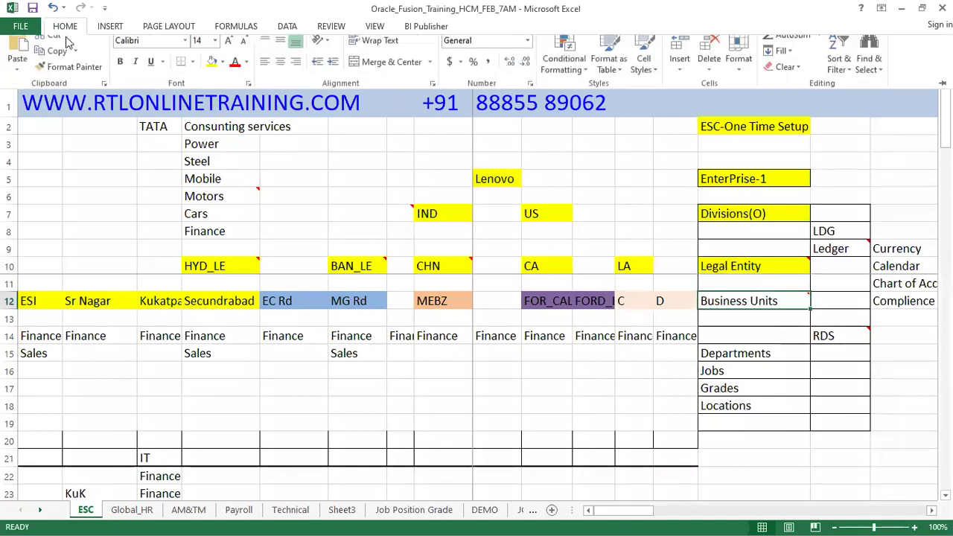
{"action": "left_click", "coordinate": [211, 73]}
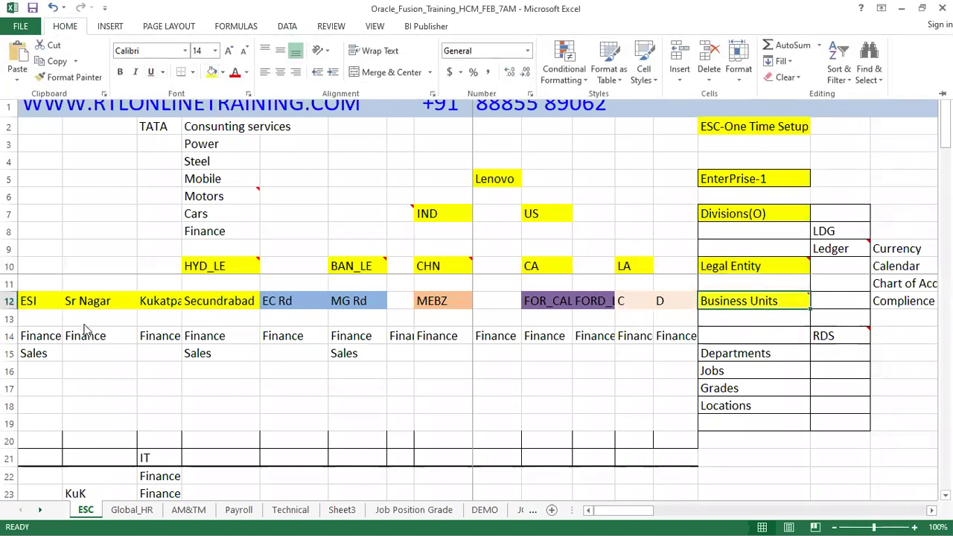
Fill cells Q14 to Q19, which include Departments, Jobs, Grades and Locations, with yellow
{"action": "left_click", "coordinate": [34, 342]}
{"action": "left_click", "coordinate": [46, 301]}
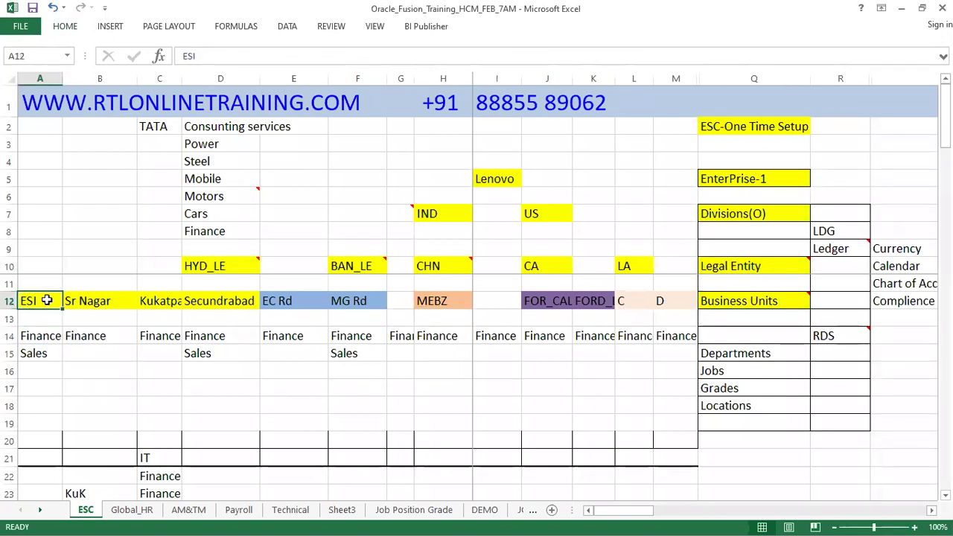
{"action": "left_click_drag", "start_coordinate": [42, 334], "coordinate": [43, 362]}
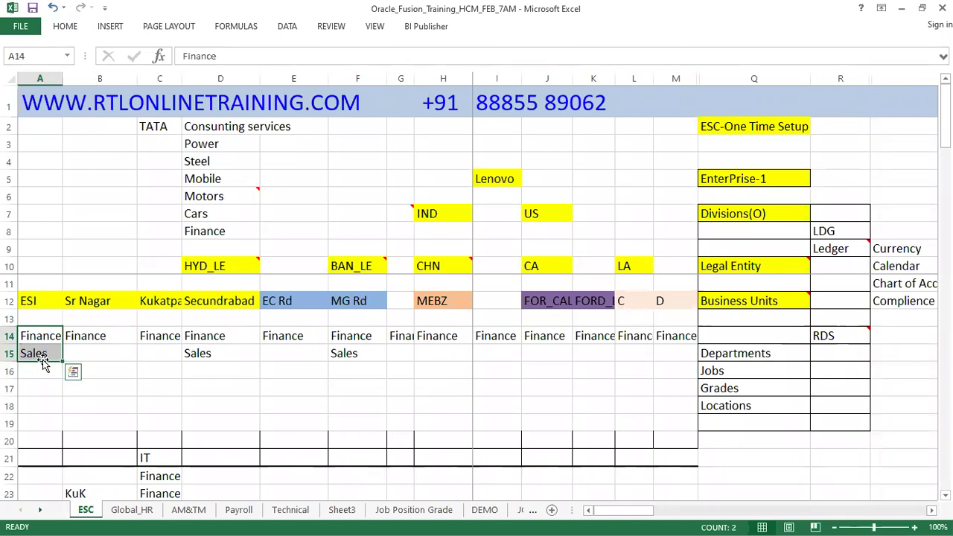
{"action": "left_click", "coordinate": [827, 337]}
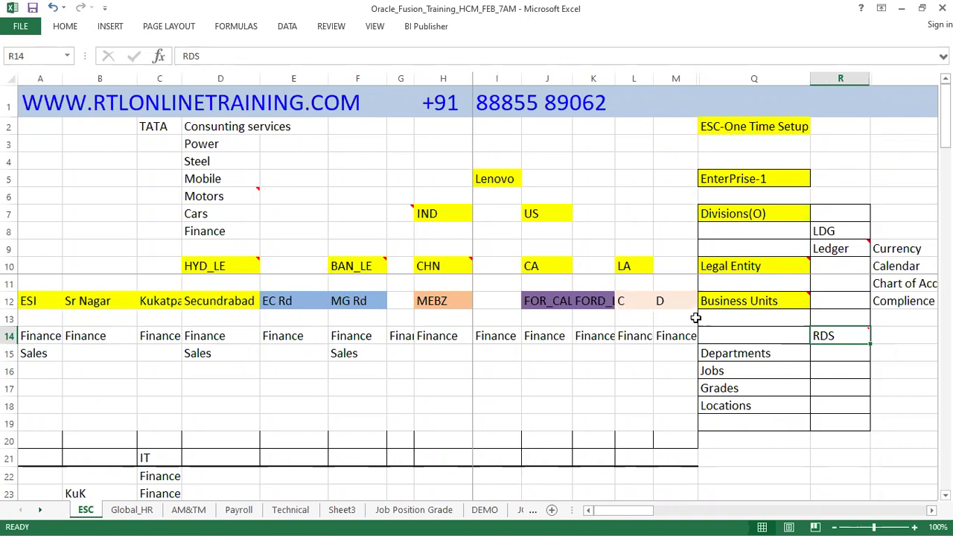
{"action": "left_click_drag", "start_coordinate": [726, 337], "coordinate": [730, 422]}
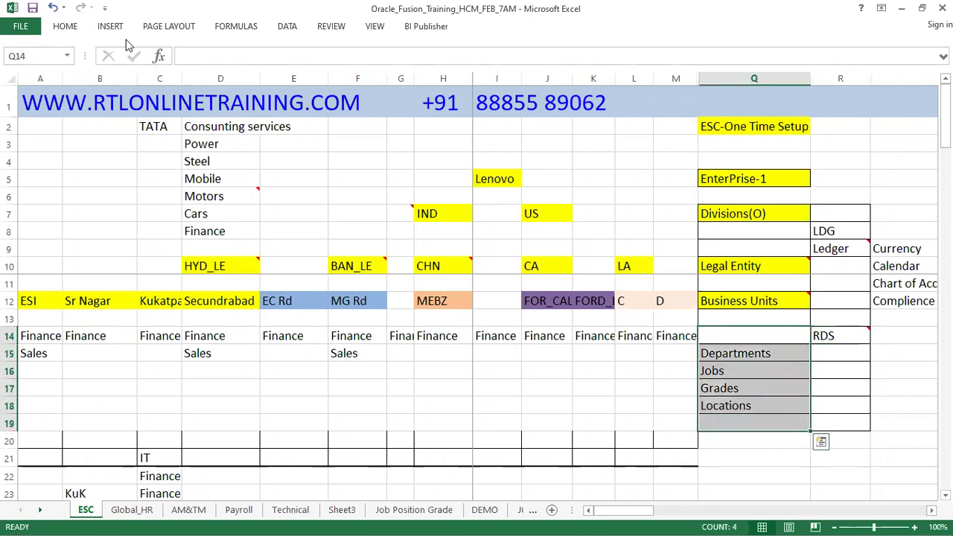
{"action": "left_click", "coordinate": [74, 26]}
{"action": "left_click", "coordinate": [214, 72]}
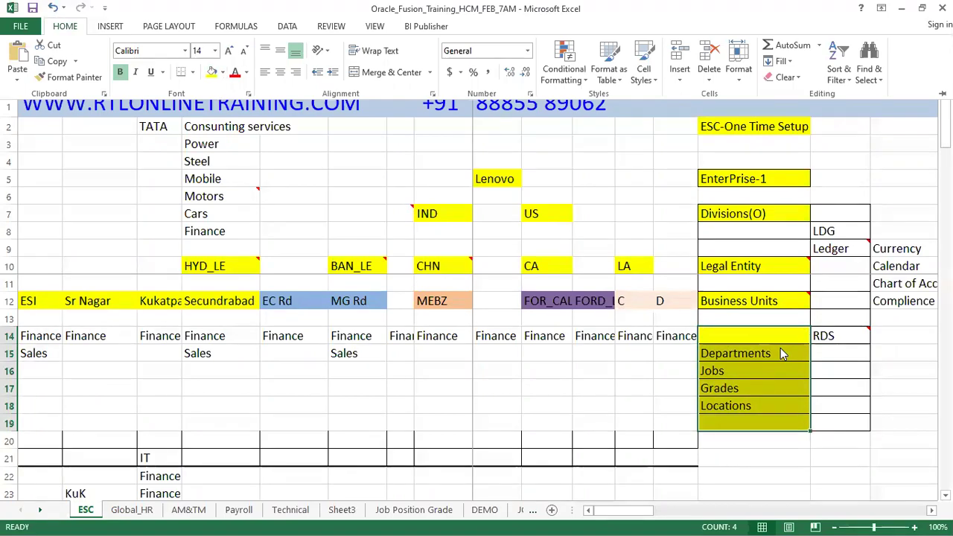
Return to the browser, accept the generated business units and proceed to the Reference Data Sets stage to review the set names
{"action": "key", "text": "alt+Tab"}
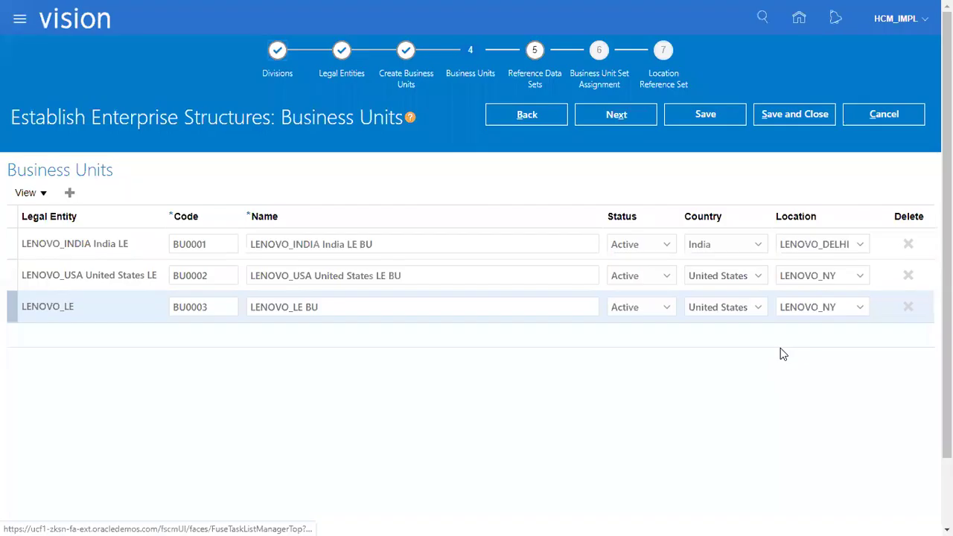
{"action": "left_click", "coordinate": [588, 113]}
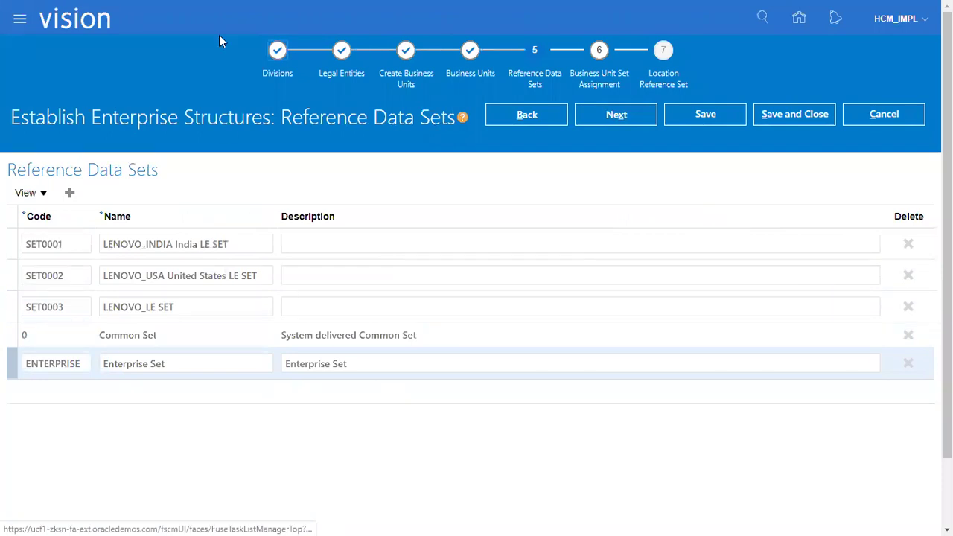
{"action": "mouse_move", "coordinate": [89, 195]}
{"action": "left_mouse_down"}
{"action": "mouse_move", "coordinate": [131, 259]}
{"action": "mouse_move", "coordinate": [288, 445]}
{"action": "mouse_move", "coordinate": [315, 461]}
{"action": "left_mouse_up"}
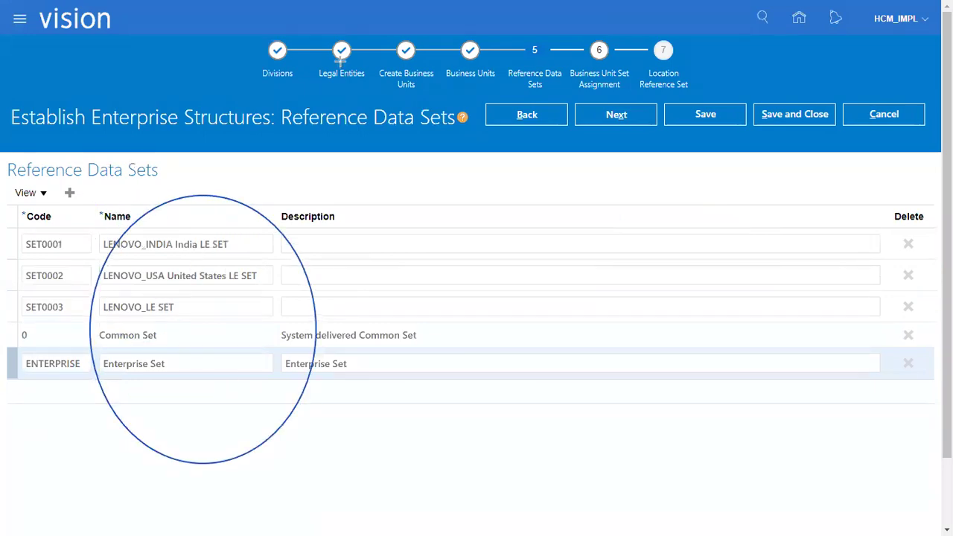
{"action": "mouse_move", "coordinate": [92, 324]}
{"action": "left_mouse_down"}
{"action": "mouse_move", "coordinate": [164, 355]}
{"action": "mouse_move", "coordinate": [187, 343]}
{"action": "left_mouse_up"}
{"action": "left_click_drag", "start_coordinate": [190, 383], "coordinate": [100, 352]}
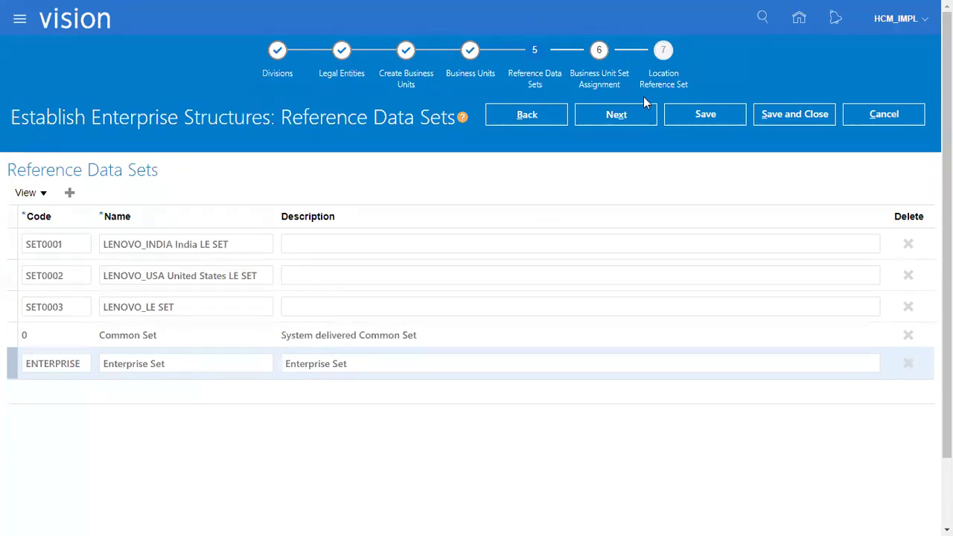
Proceed to Business Unit Set Assignment and set the default reference data set of all three LENOVO business units to Common Set
{"action": "left_click", "coordinate": [625, 115]}
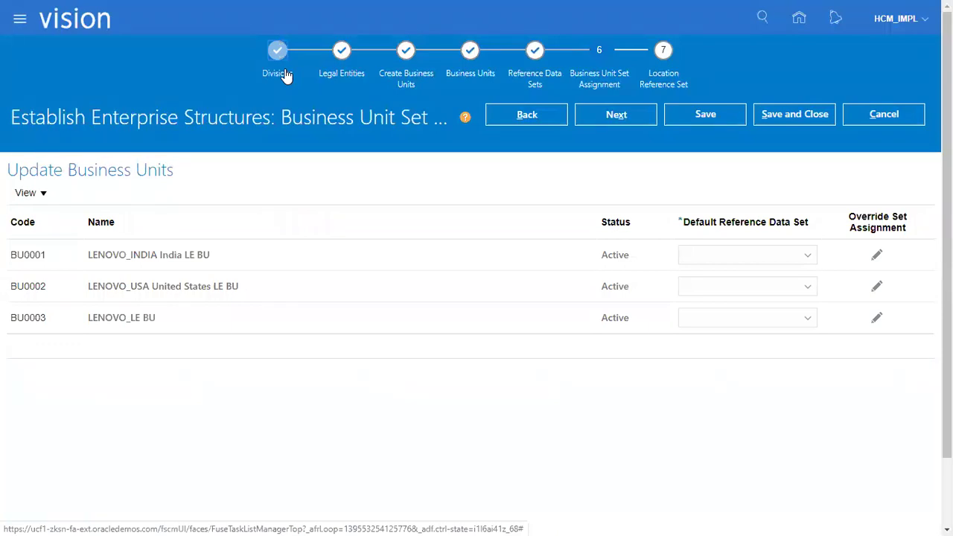
{"action": "mouse_move", "coordinate": [69, 194]}
{"action": "left_mouse_down"}
{"action": "mouse_move", "coordinate": [91, 232]}
{"action": "mouse_move", "coordinate": [250, 370]}
{"action": "left_mouse_up"}
{"action": "left_click_drag", "start_coordinate": [666, 165], "coordinate": [833, 425]}
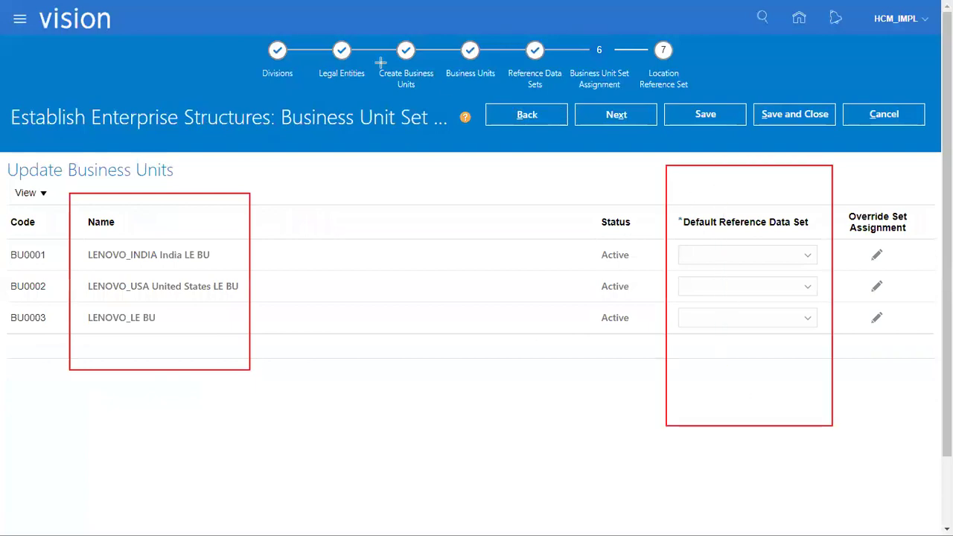
{"action": "left_click", "coordinate": [767, 257]}
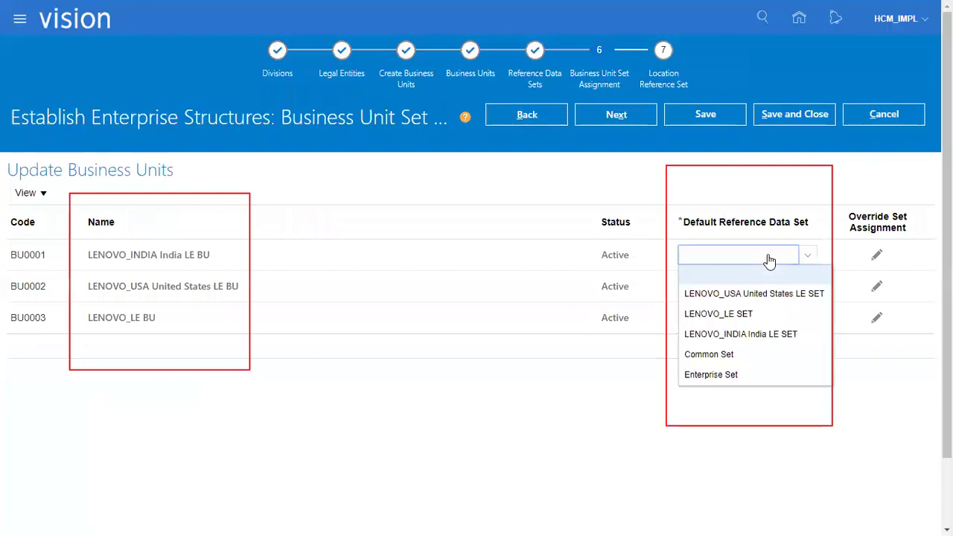
{"action": "left_click", "coordinate": [732, 354]}
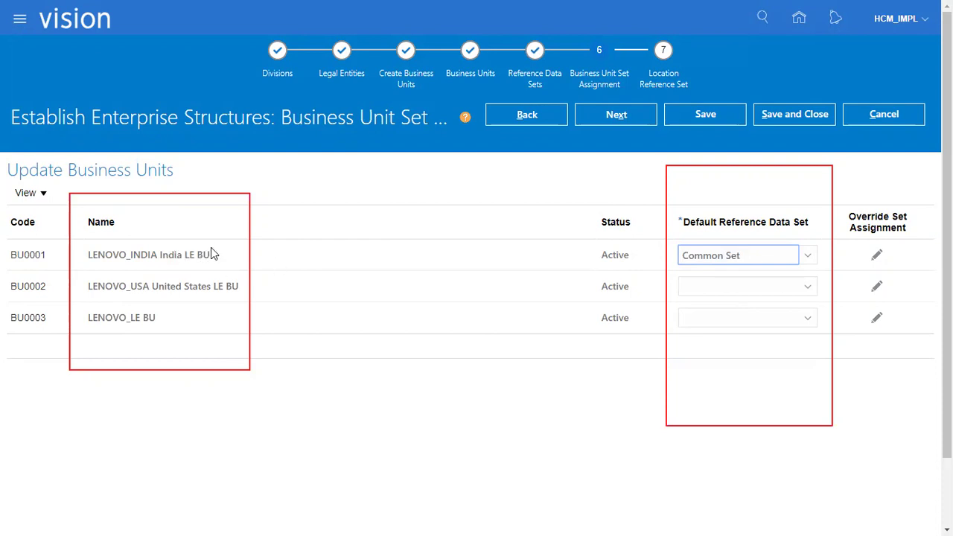
{"action": "left_click", "coordinate": [752, 289]}
{"action": "left_click", "coordinate": [713, 386]}
{"action": "left_click", "coordinate": [723, 323]}
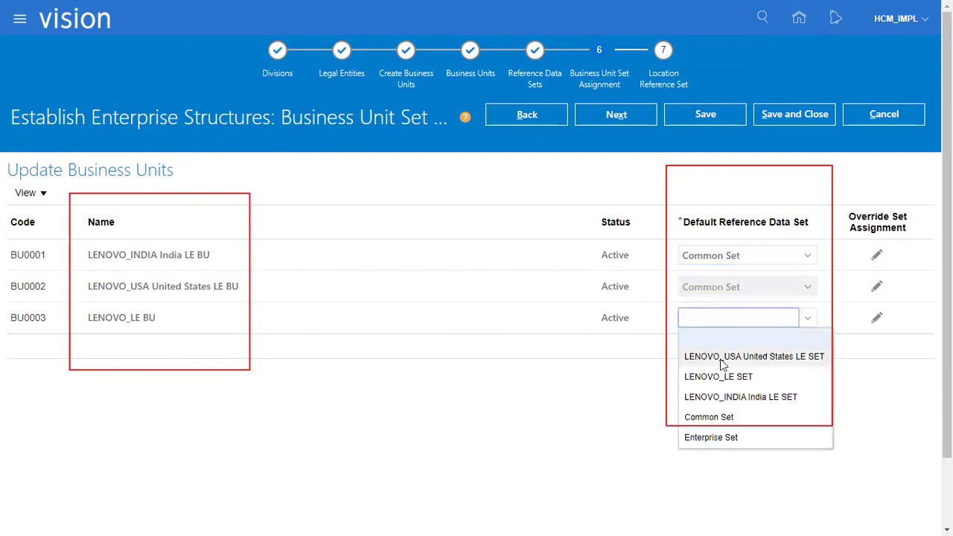
{"action": "left_click", "coordinate": [697, 417]}
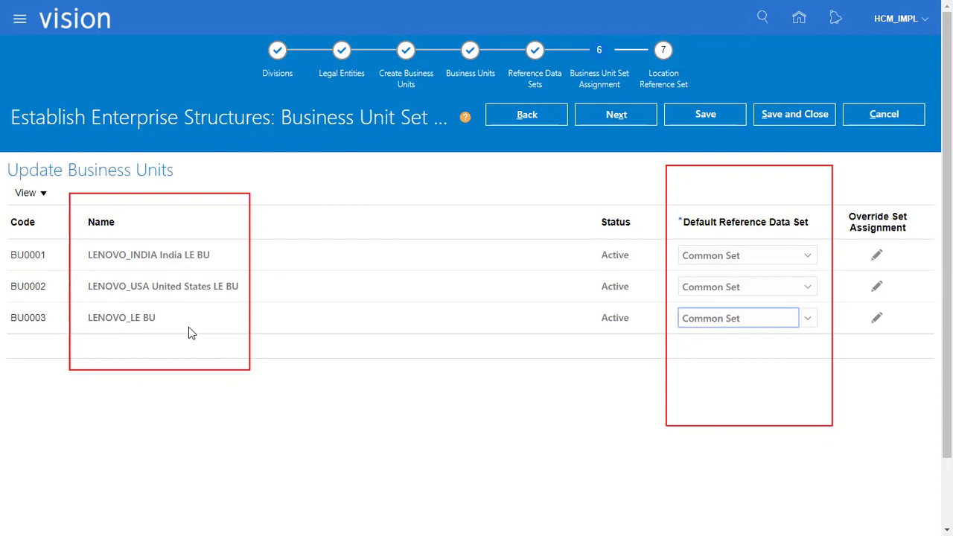
Proceed to the Location Reference Set stage and assign Common Set to both LENOVO_DELHI and LENOVO_NY
{"action": "left_click", "coordinate": [632, 118]}
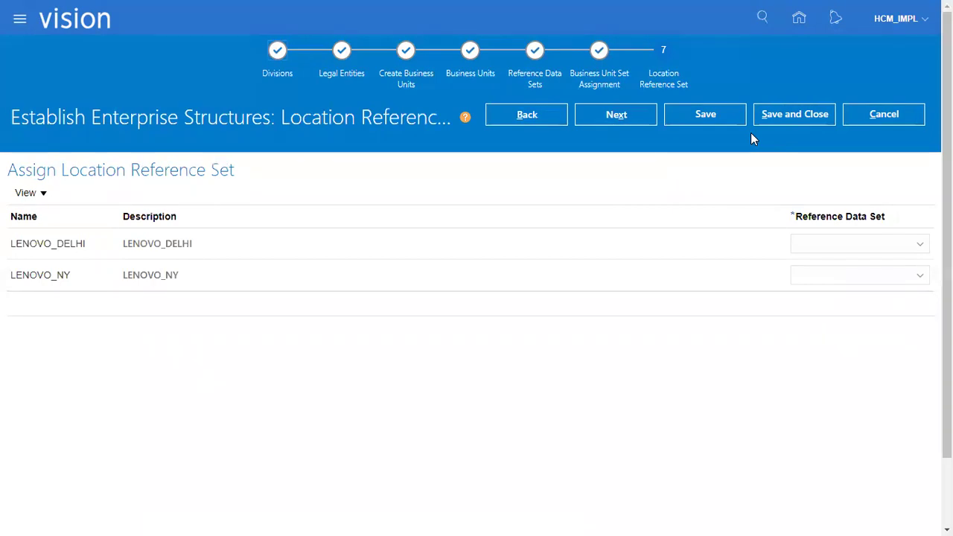
{"action": "left_click_drag", "start_coordinate": [773, 177], "coordinate": [942, 394]}
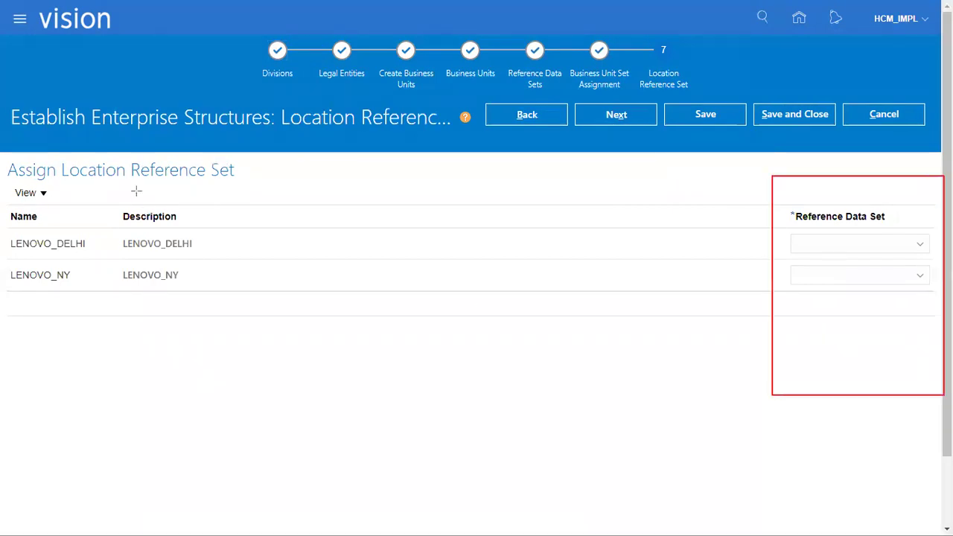
{"action": "left_click_drag", "start_coordinate": [84, 180], "coordinate": [197, 321]}
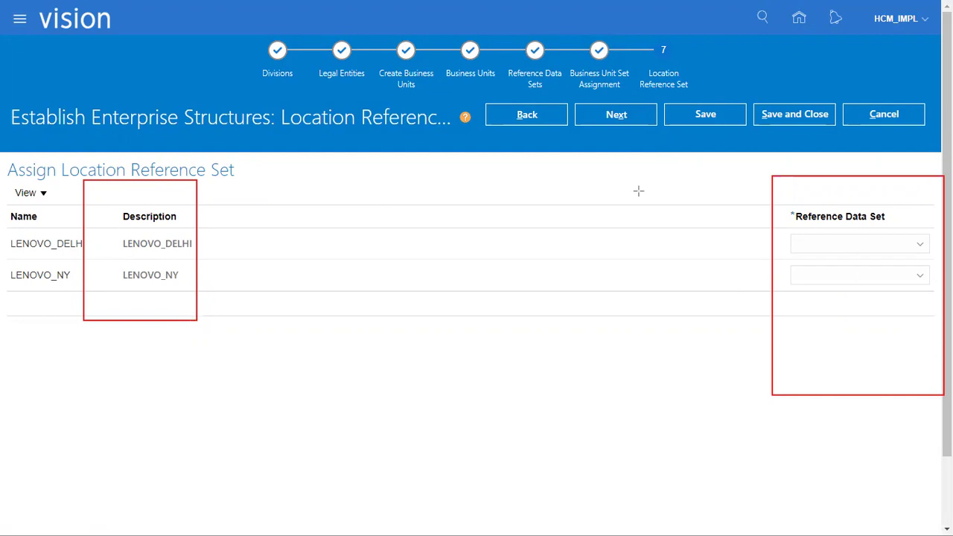
{"action": "left_click", "coordinate": [822, 248]}
{"action": "left_click", "coordinate": [791, 343]}
{"action": "left_click", "coordinate": [834, 275]}
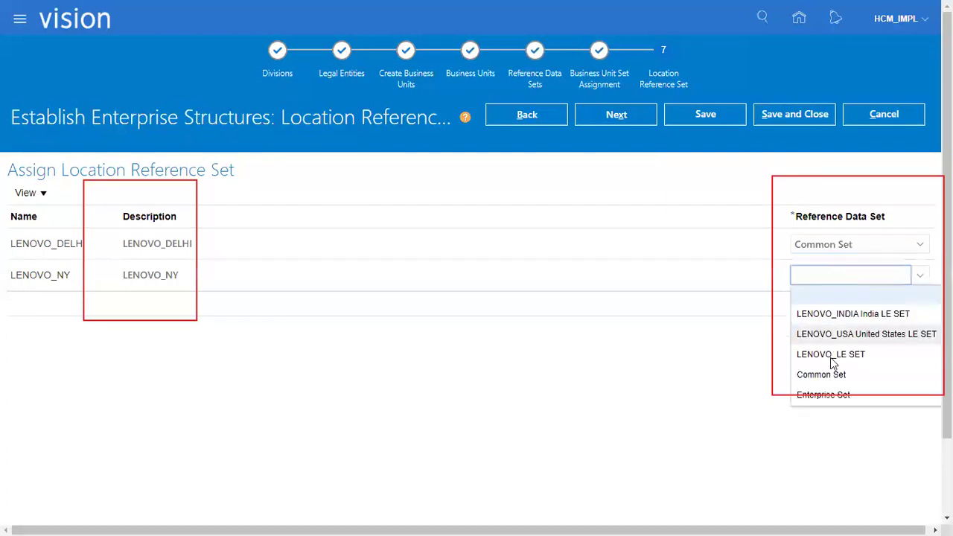
{"action": "left_click", "coordinate": [828, 378]}
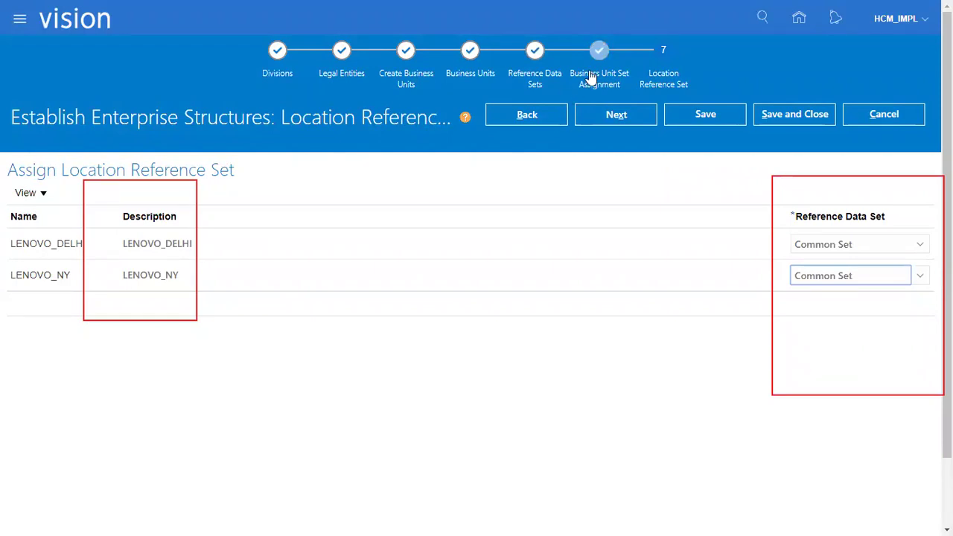
Proceed to Review Results and examine the enterprise name, divisions, legal entities, business units and reference data sets
{"action": "left_click", "coordinate": [625, 119]}
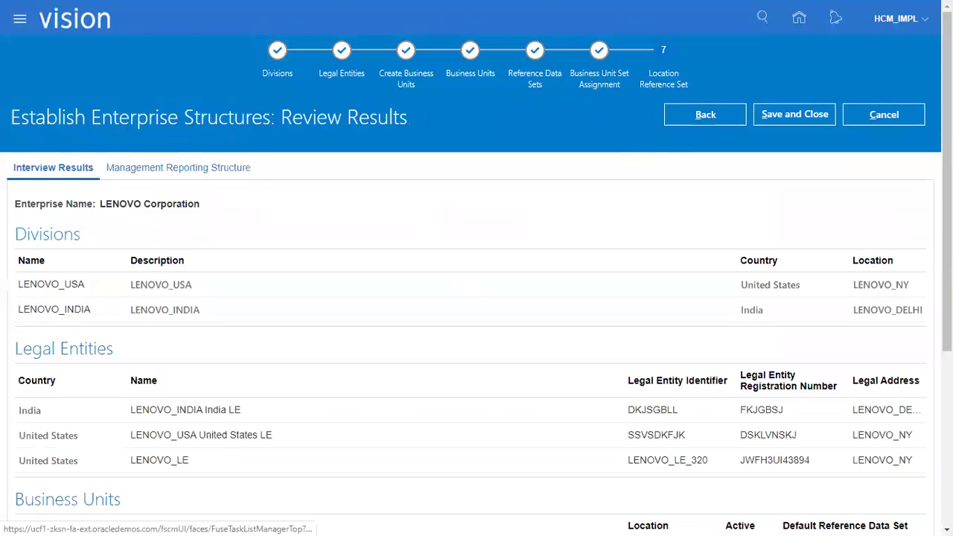
{"action": "scroll", "coordinate": [283, 39], "scroll_direction": "down", "scroll_amount": 2}
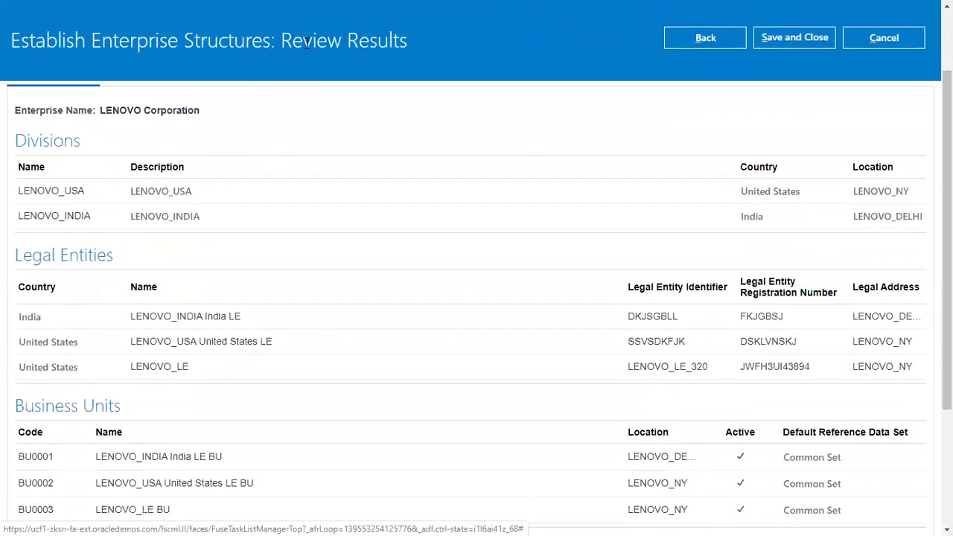
{"action": "left_click_drag", "start_coordinate": [283, 38], "coordinate": [396, 43]}
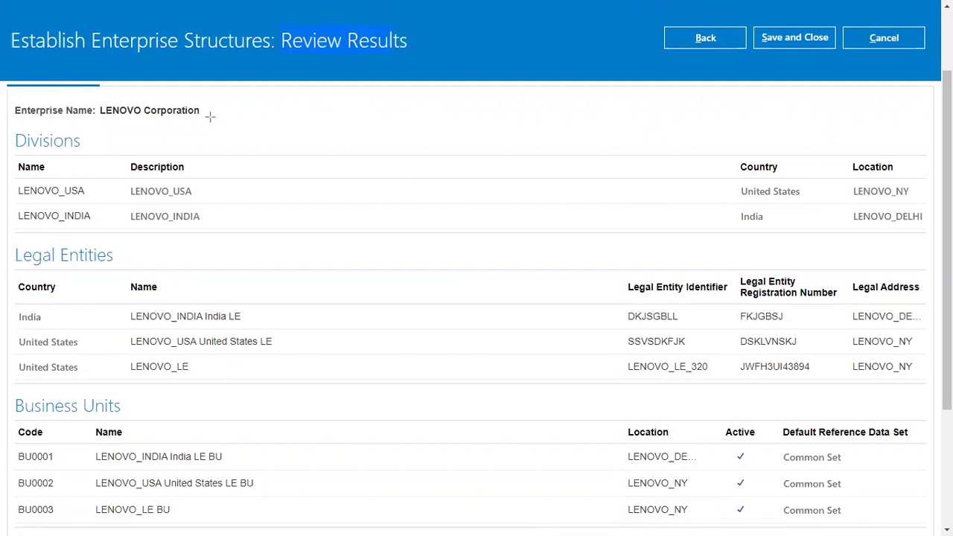
{"action": "left_click_drag", "start_coordinate": [92, 96], "coordinate": [254, 124]}
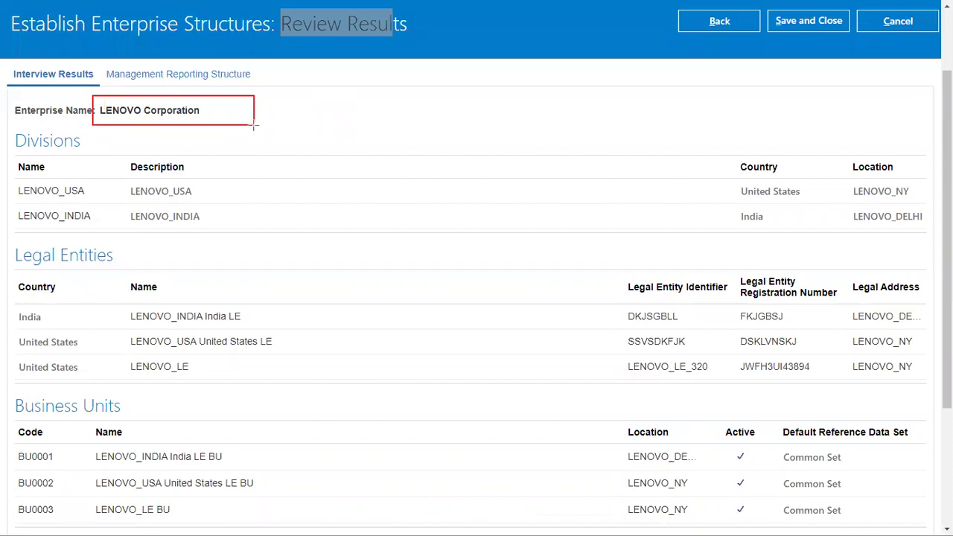
{"action": "mouse_move", "coordinate": [9, 130]}
{"action": "left_mouse_down"}
{"action": "mouse_move", "coordinate": [80, 189]}
{"action": "mouse_move", "coordinate": [220, 226]}
{"action": "left_mouse_up"}
{"action": "mouse_move", "coordinate": [6, 240]}
{"action": "left_mouse_down"}
{"action": "mouse_move", "coordinate": [11, 279]}
{"action": "mouse_move", "coordinate": [110, 390]}
{"action": "mouse_move", "coordinate": [364, 381]}
{"action": "left_mouse_up"}
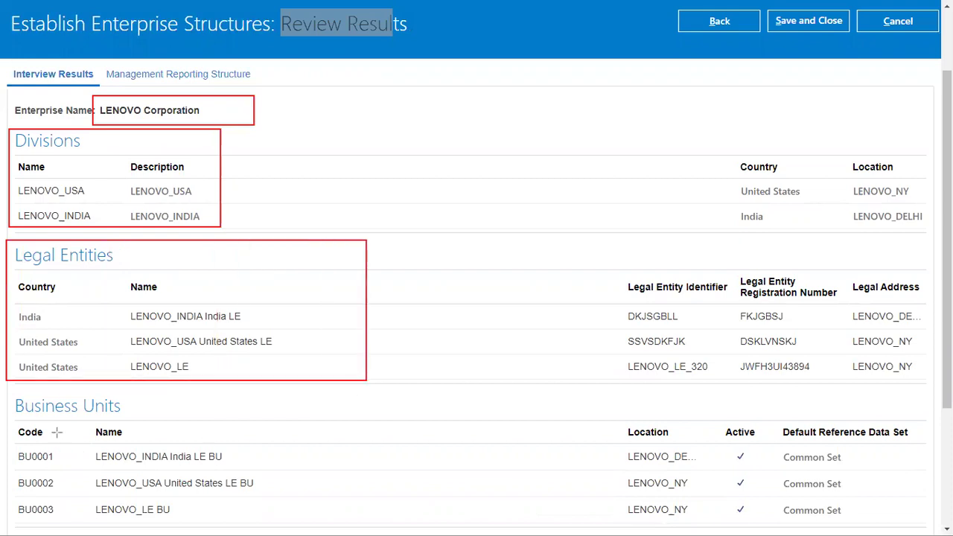
{"action": "mouse_move", "coordinate": [6, 394]}
{"action": "left_mouse_down"}
{"action": "mouse_move", "coordinate": [26, 485]}
{"action": "mouse_move", "coordinate": [195, 528]}
{"action": "mouse_move", "coordinate": [470, 521]}
{"action": "left_mouse_up"}
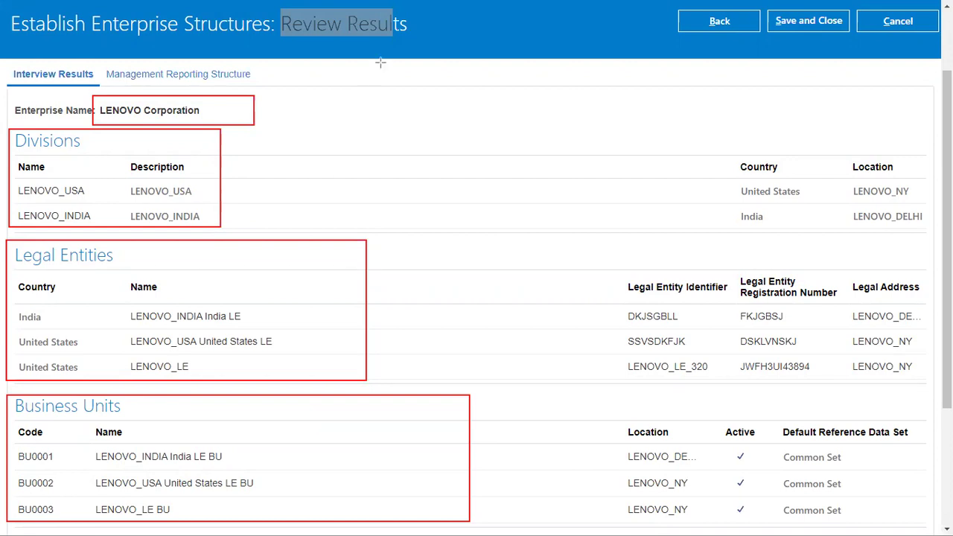
{"action": "key", "text": "e"}
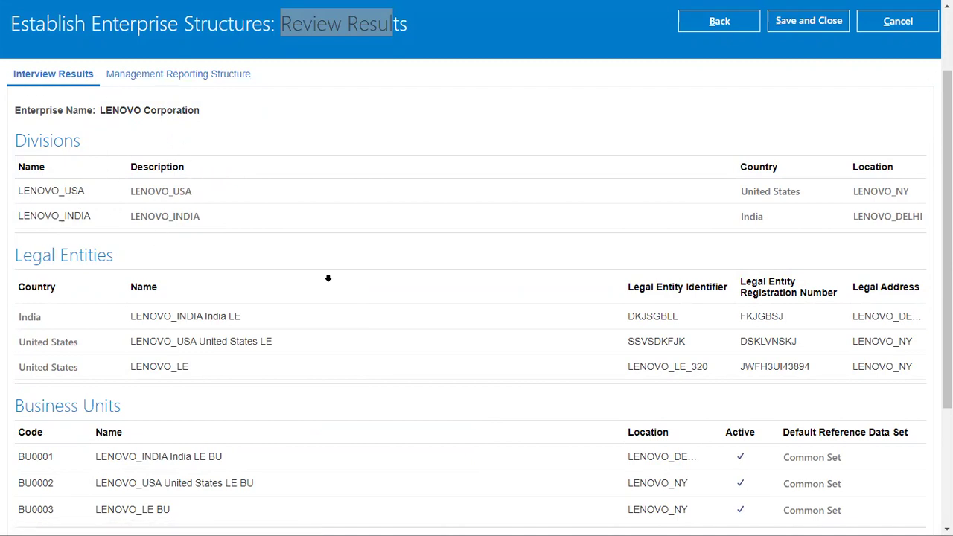
{"action": "scroll", "coordinate": [327, 278], "scroll_direction": "down", "scroll_amount": 2}
{"action": "left_click_drag", "start_coordinate": [13, 415], "coordinate": [177, 416]}
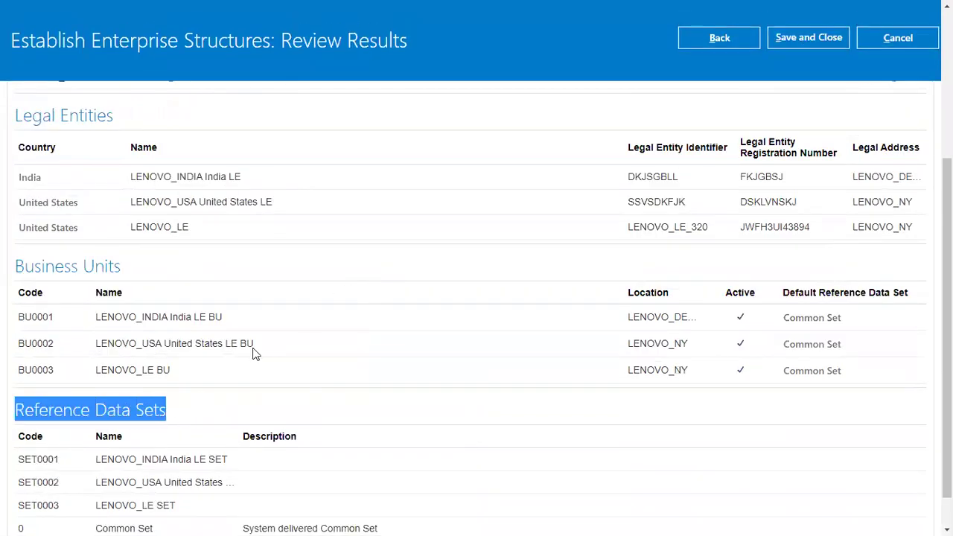
{"action": "scroll", "coordinate": [253, 353], "scroll_direction": "up", "scroll_amount": 3}
Open the Management Reporting Structure, change the chart to a horizontal layout and enlarge it to read the holding company and division nodes
{"action": "left_click", "coordinate": [180, 173]}
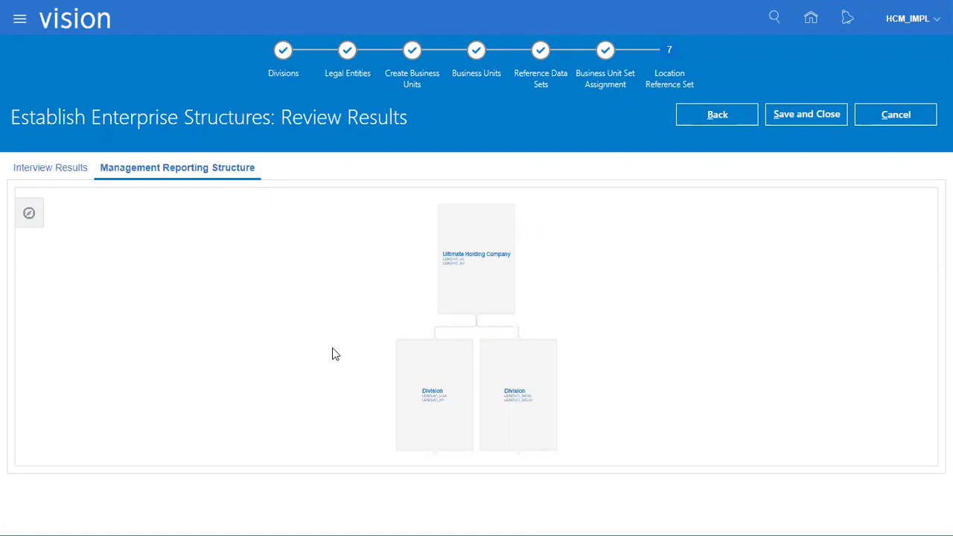
{"action": "left_click", "coordinate": [41, 215]}
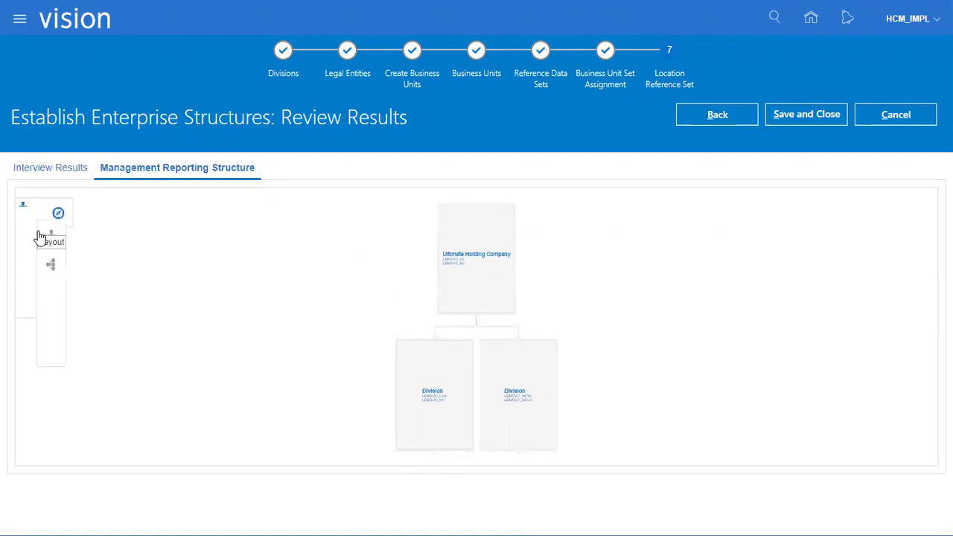
{"action": "left_click", "coordinate": [52, 264]}
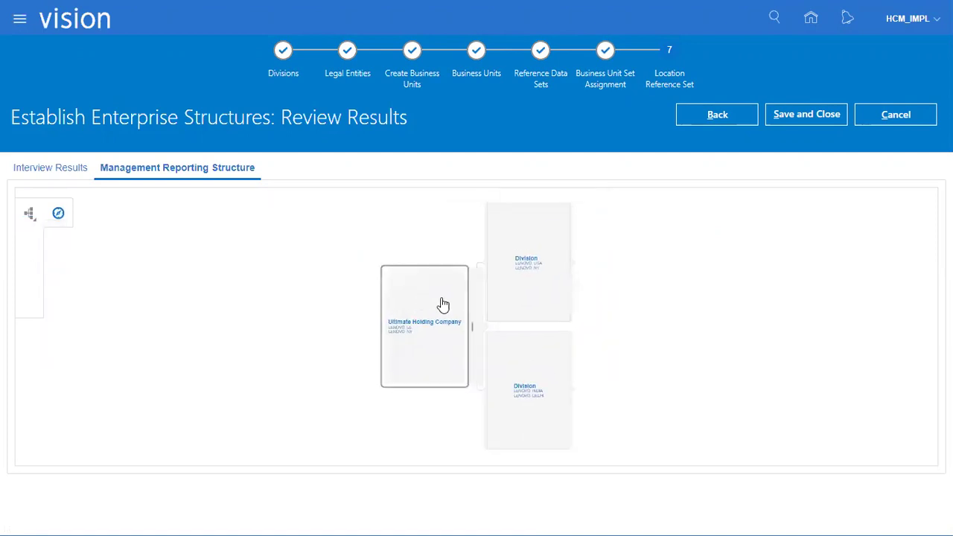
{"action": "left_click", "coordinate": [30, 274]}
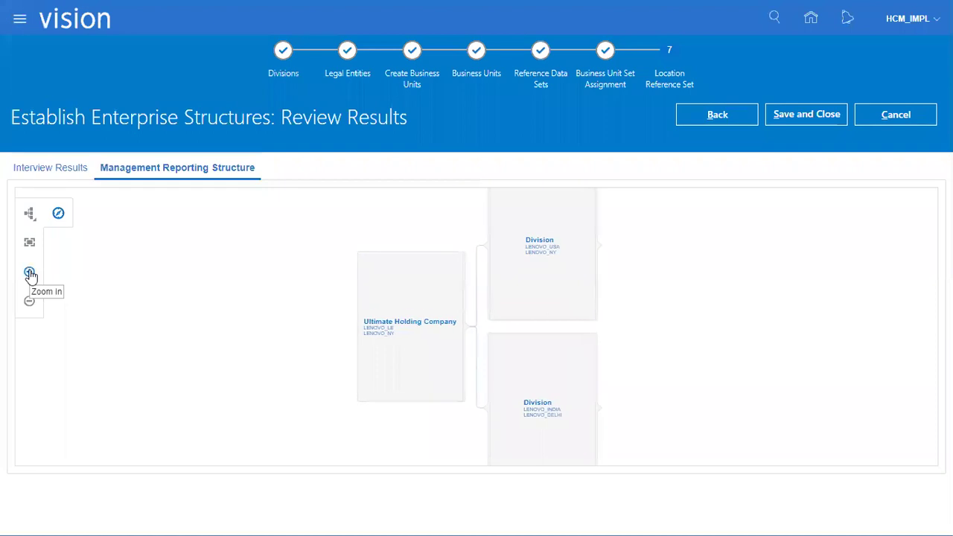
{"action": "left_click", "coordinate": [30, 274]}
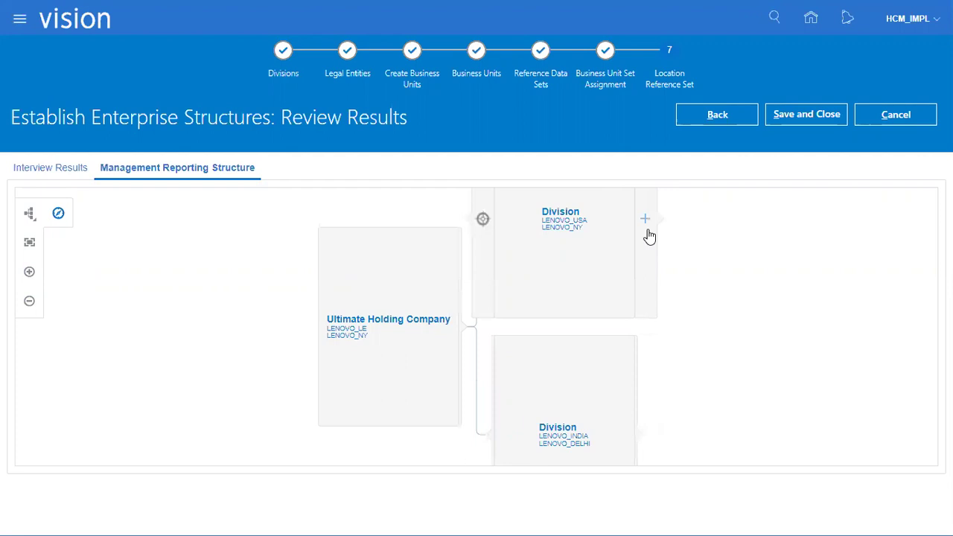
Expand the LENOVO_USA and LENOVO_INDIA divisions in the reporting structure to examine the legal entities beneath them
{"action": "left_click", "coordinate": [644, 219]}
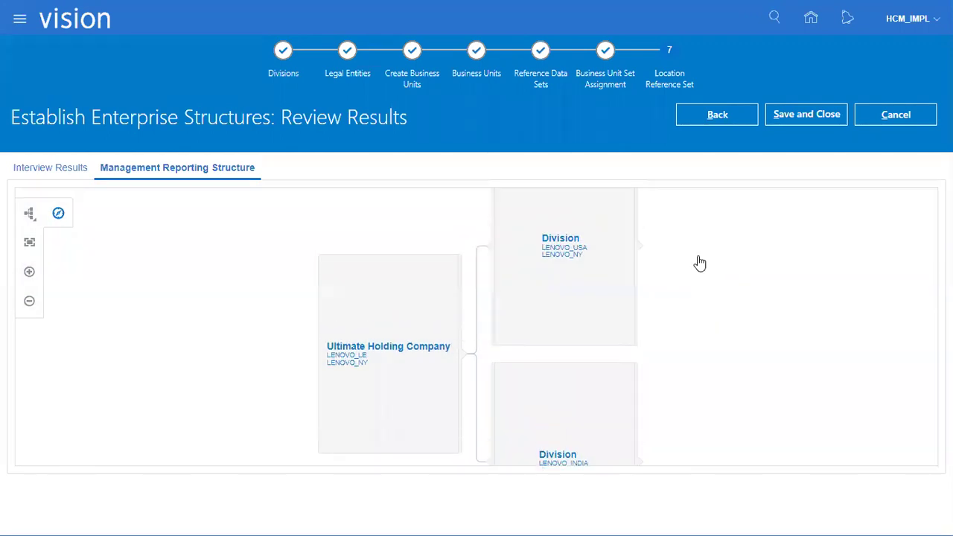
{"action": "scroll", "coordinate": [701, 403], "scroll_direction": "down", "scroll_amount": 1}
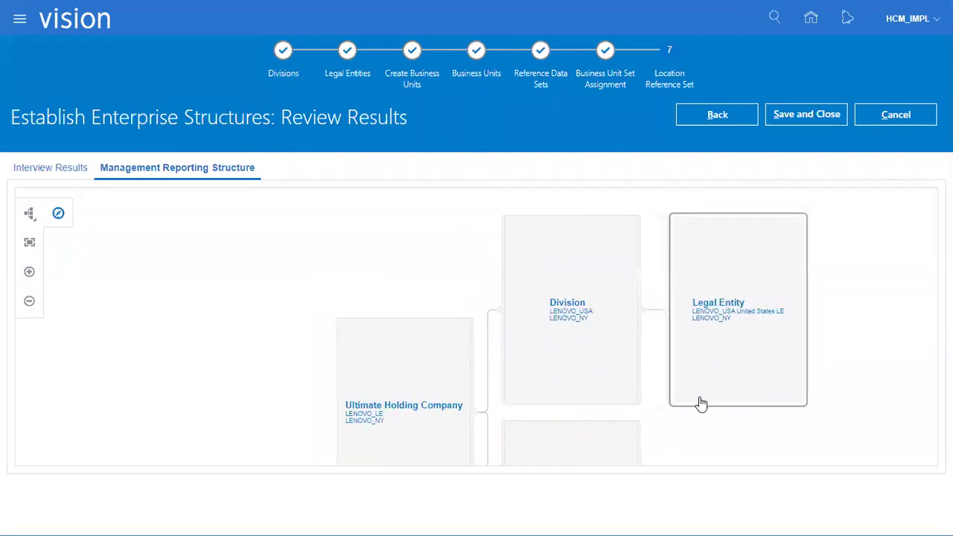
{"action": "left_click_drag", "start_coordinate": [597, 439], "coordinate": [589, 249]}
{"action": "left_click", "coordinate": [643, 326]}
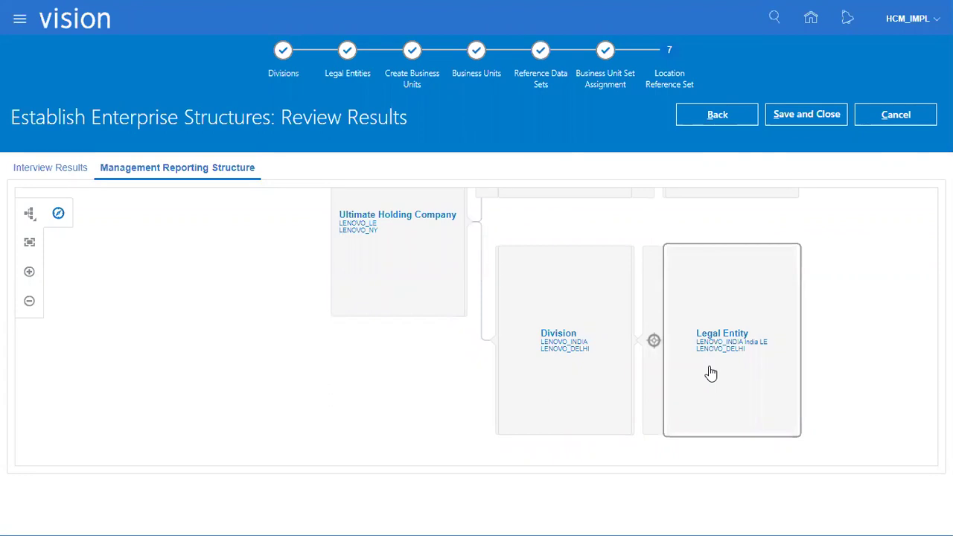
Save and close the reviewed enterprise structures and check LENOVO Corporation's status in the Enterprise Configuration list
{"action": "left_click", "coordinate": [781, 115]}
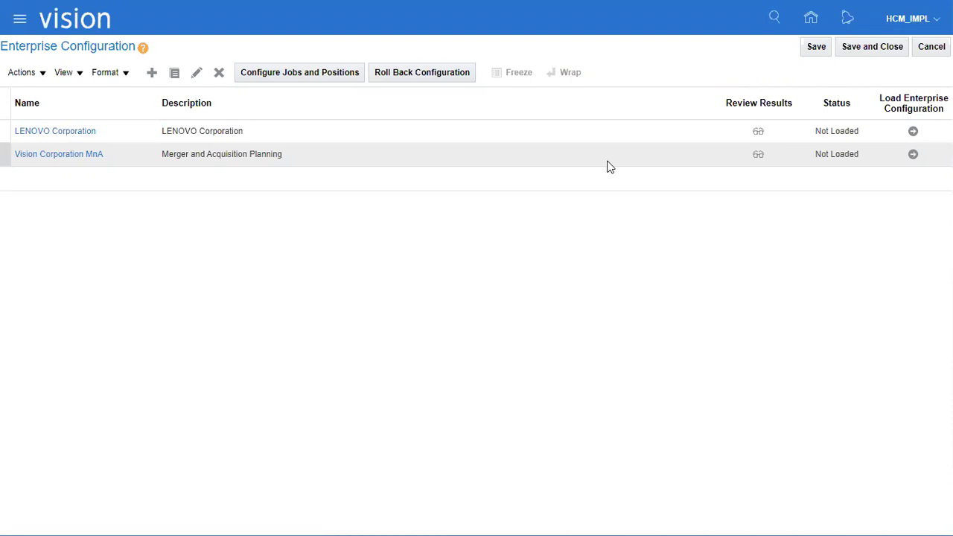
{"action": "left_click", "coordinate": [213, 130]}
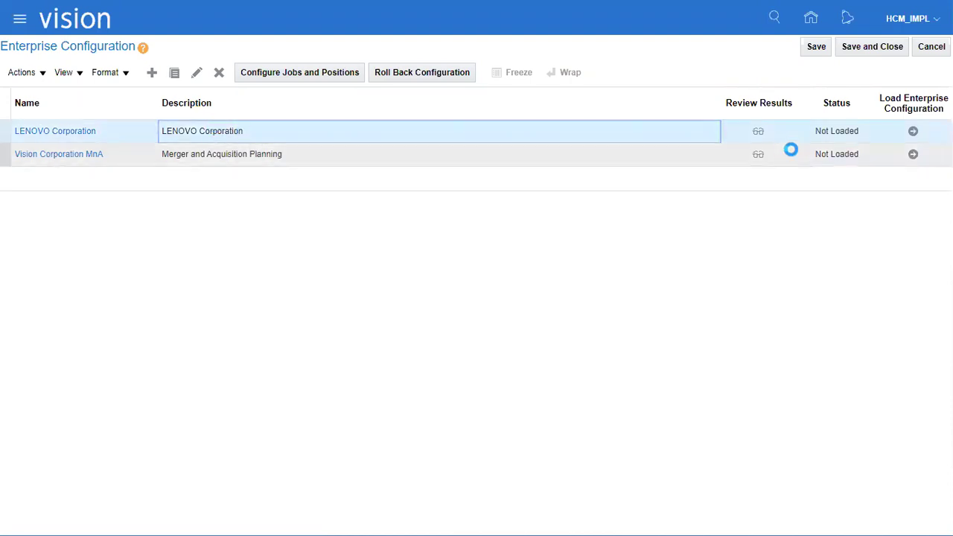
{"action": "left_click_drag", "start_coordinate": [815, 134], "coordinate": [857, 130]}
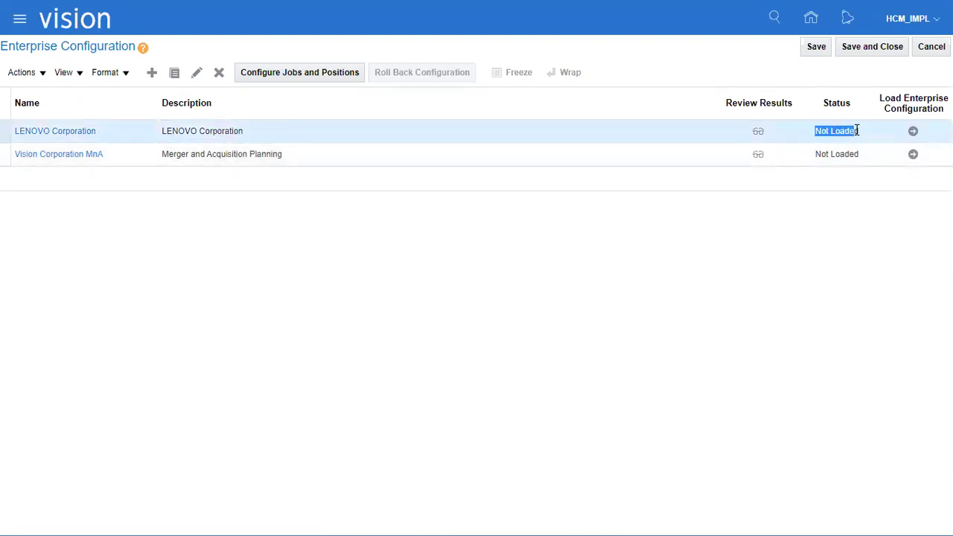
{"action": "left_click", "coordinate": [450, 136]}
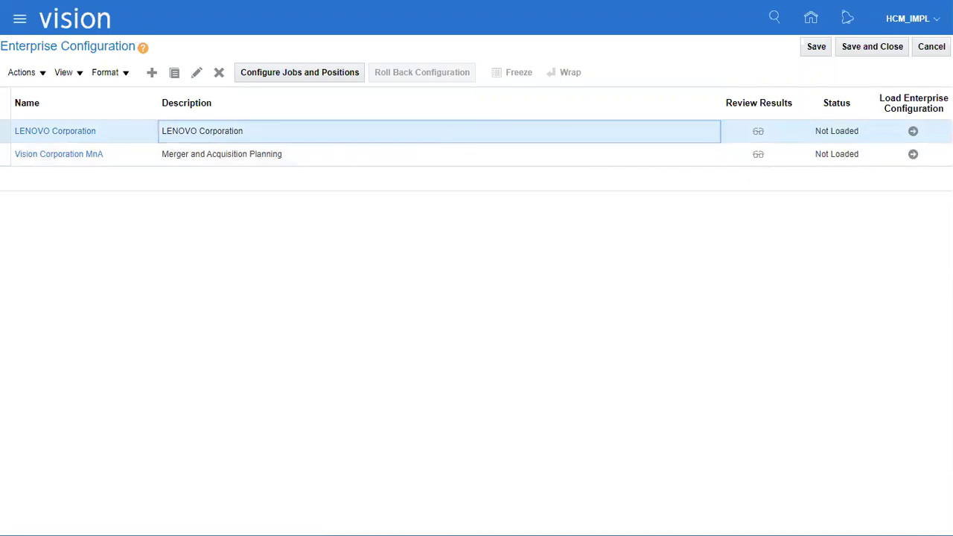
Load the LENOVO Corporation enterprise configuration and accept the creation of its enterprise structures
{"action": "left_click", "coordinate": [913, 132]}
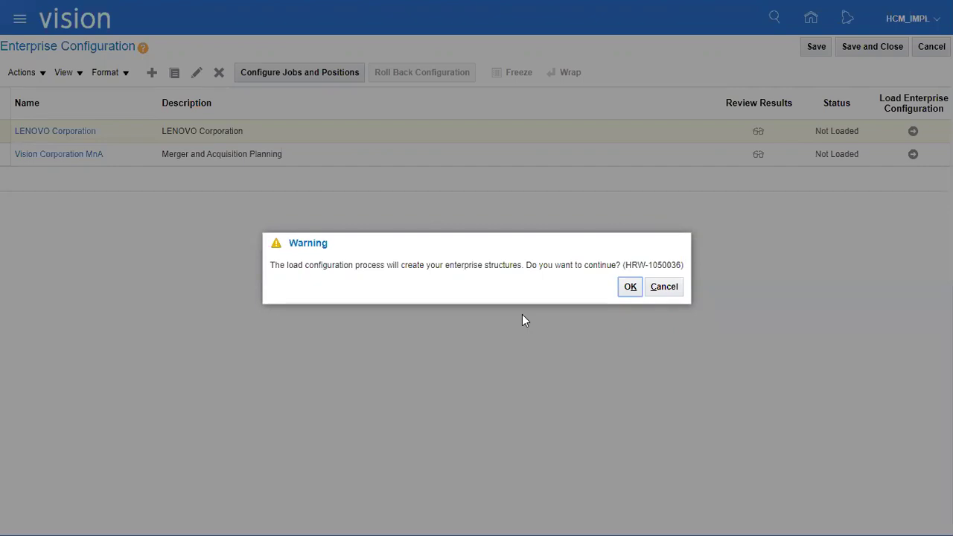
{"action": "left_click", "coordinate": [635, 290]}
{"action": "key", "text": "Return"}
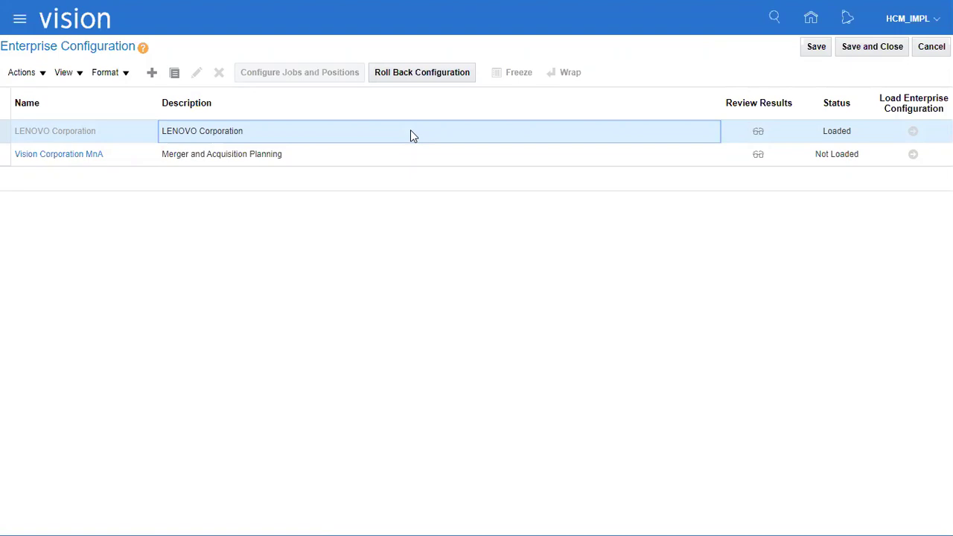
Switch to the Excel training workbook and review the Global_HR setup tasks for divisions, legal entities, jobs, business units, departments, reference data sets and the ESC model
{"action": "key", "text": "alt+Tab"}
{"action": "key", "text": "alt+Tab"}
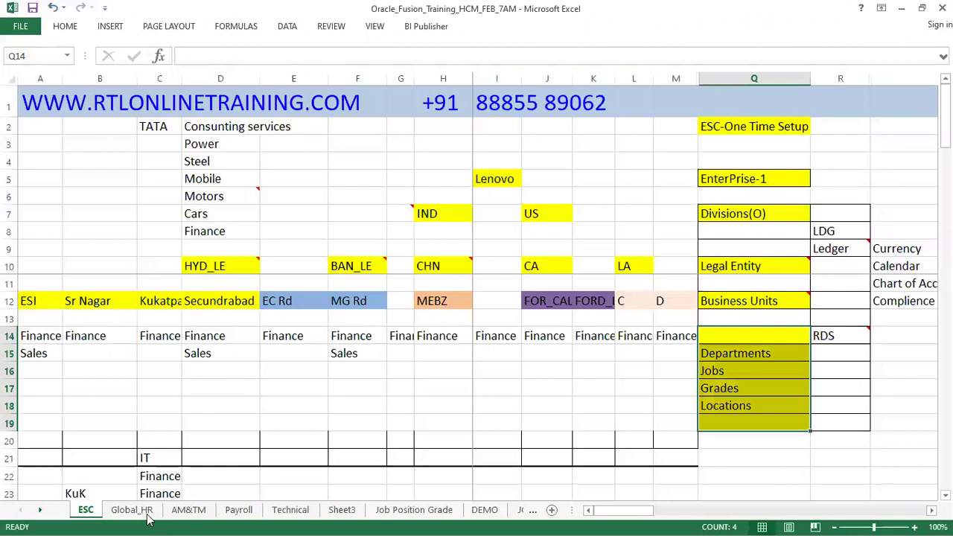
{"action": "left_click", "coordinate": [132, 510]}
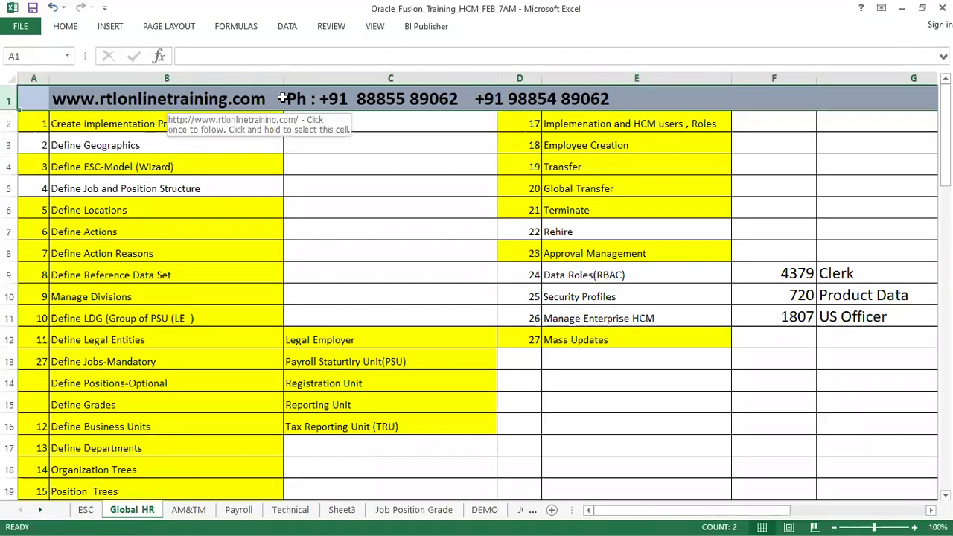
{"action": "left_click_drag", "start_coordinate": [35, 301], "coordinate": [90, 294]}
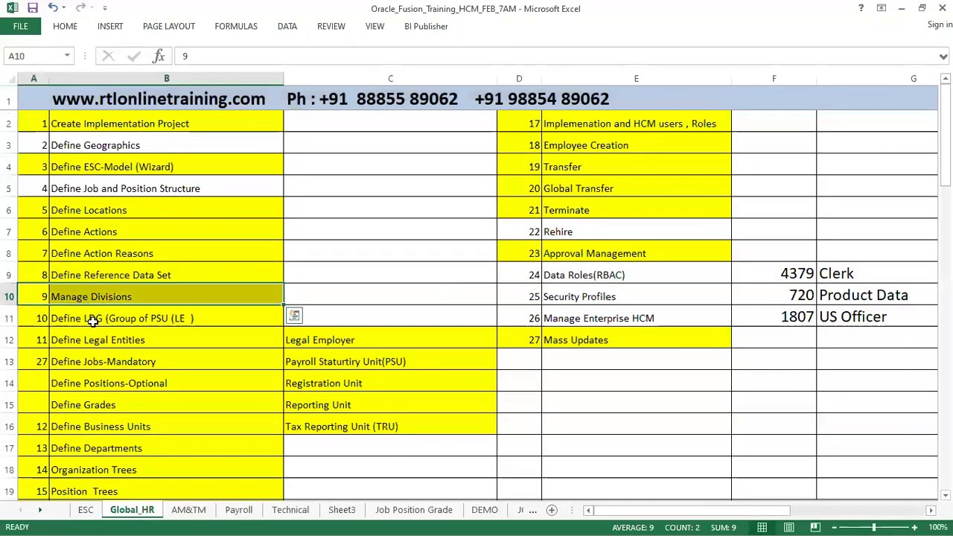
{"action": "left_click_drag", "start_coordinate": [41, 338], "coordinate": [96, 339]}
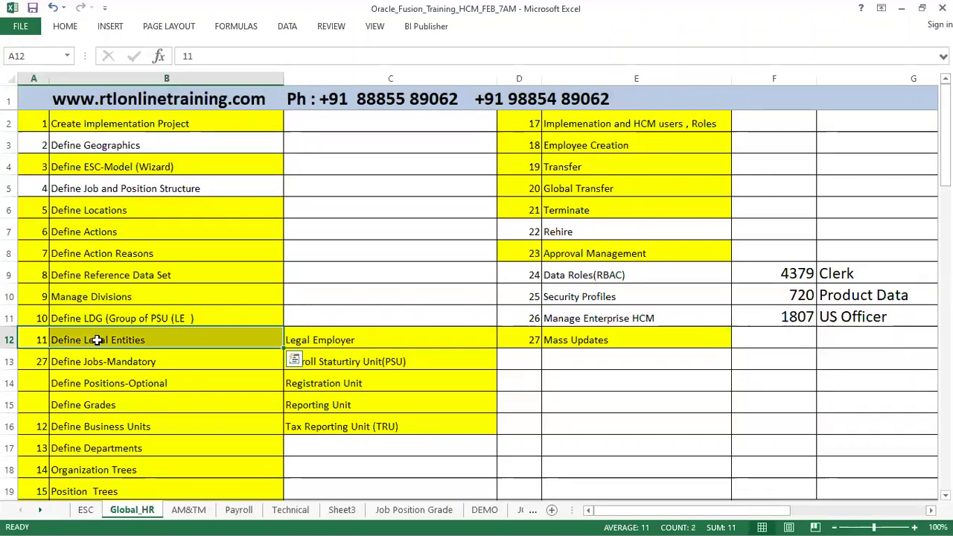
{"action": "left_click_drag", "start_coordinate": [53, 369], "coordinate": [106, 366]}
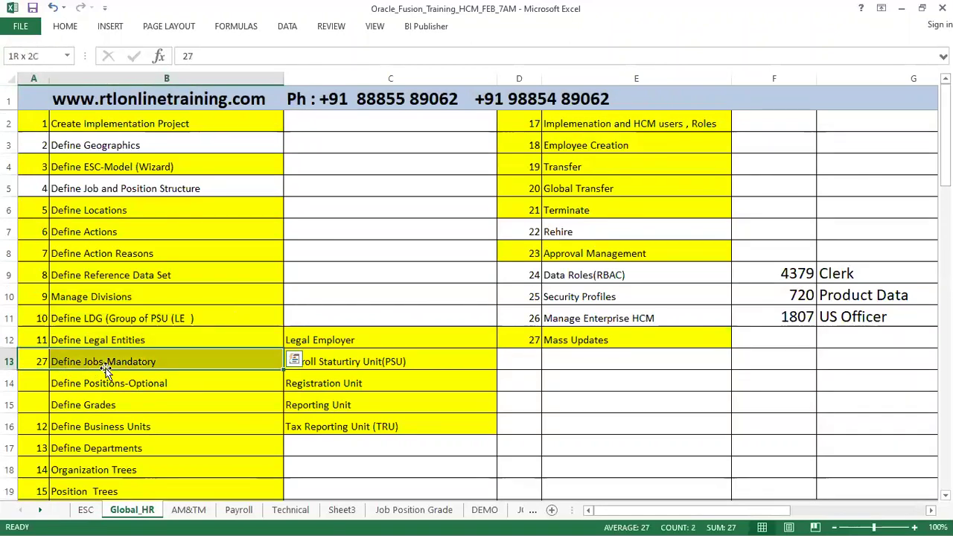
{"action": "left_click_drag", "start_coordinate": [42, 424], "coordinate": [97, 427]}
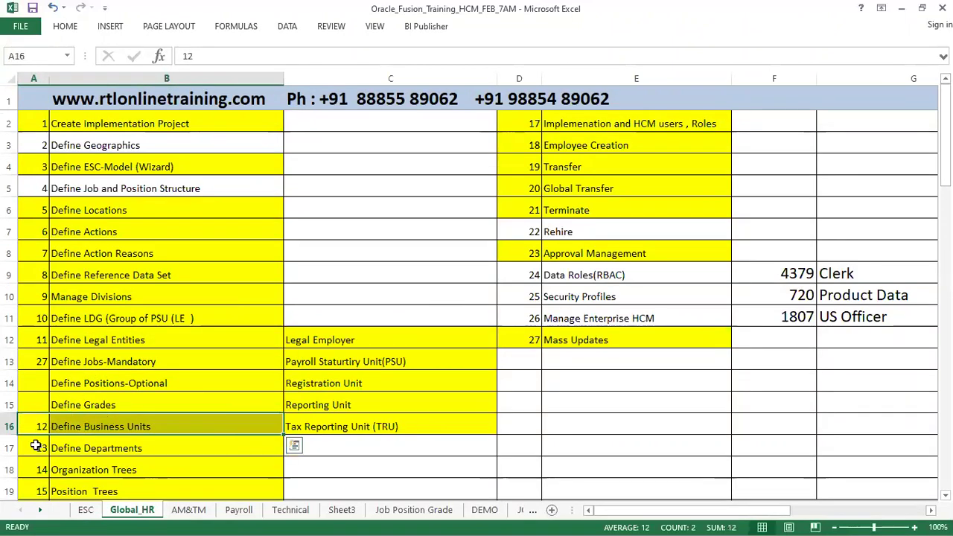
{"action": "left_click_drag", "start_coordinate": [42, 446], "coordinate": [96, 448]}
{"action": "left_click_drag", "start_coordinate": [43, 274], "coordinate": [144, 275]}
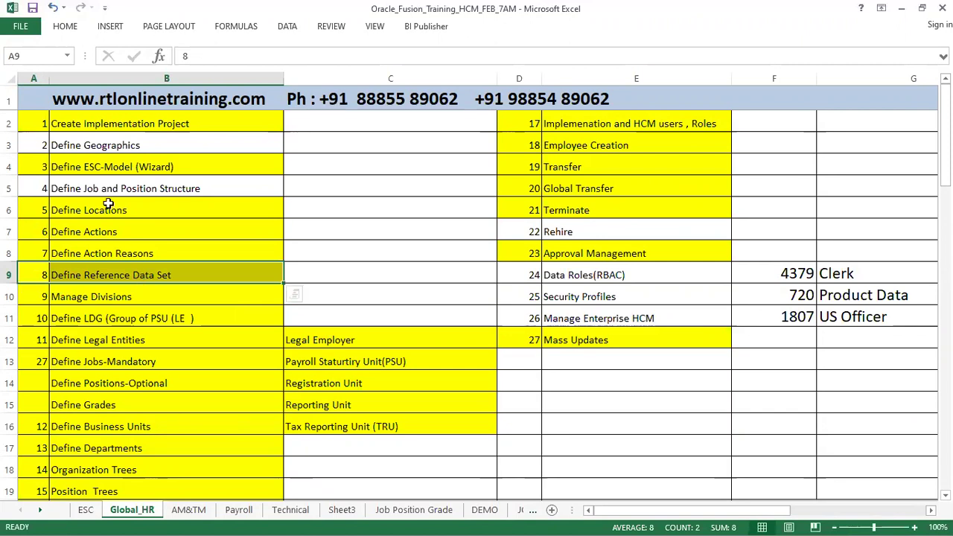
{"action": "left_click_drag", "start_coordinate": [43, 167], "coordinate": [55, 167]}
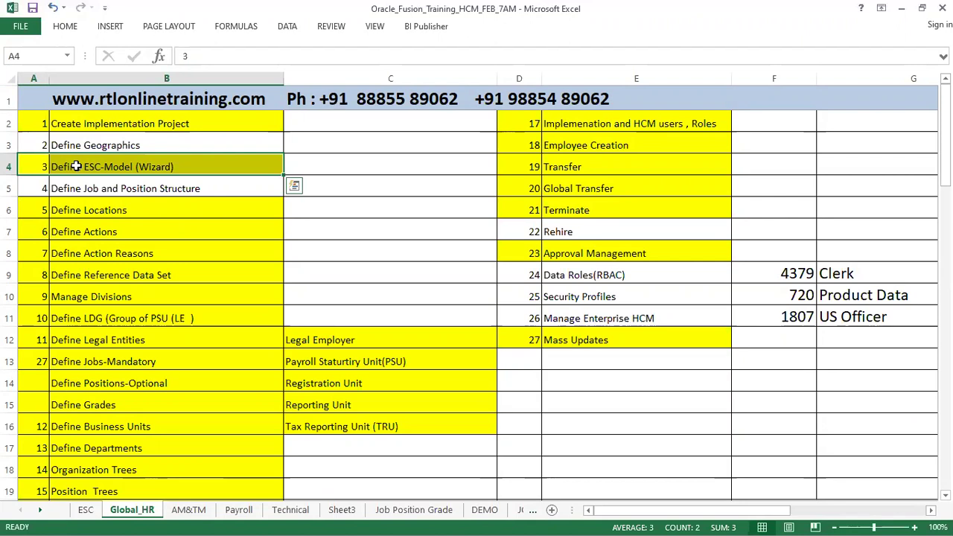
Return to the browser, check LENOVO Corporation's load status, and save and close the Enterprise Configuration page
{"action": "key", "text": "alt+Tab"}
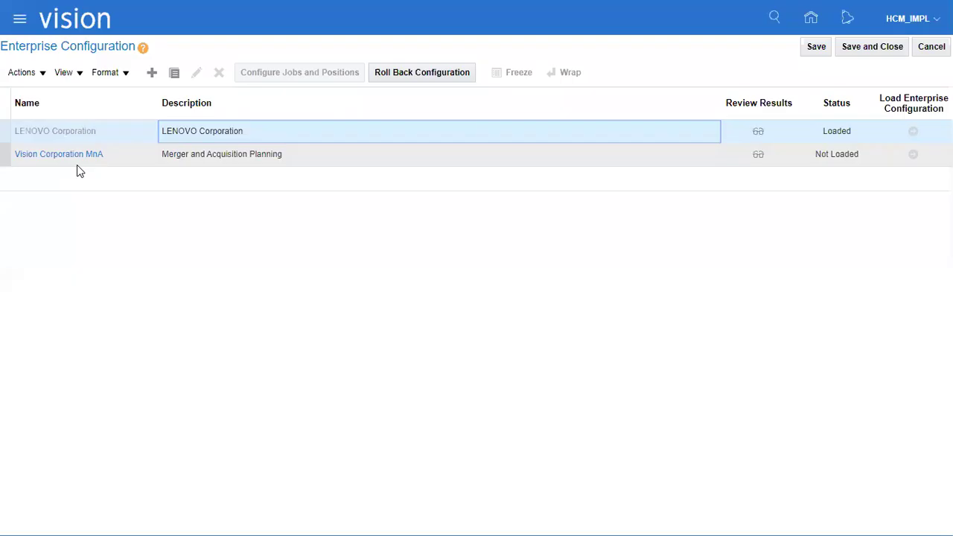
{"action": "left_click", "coordinate": [120, 137]}
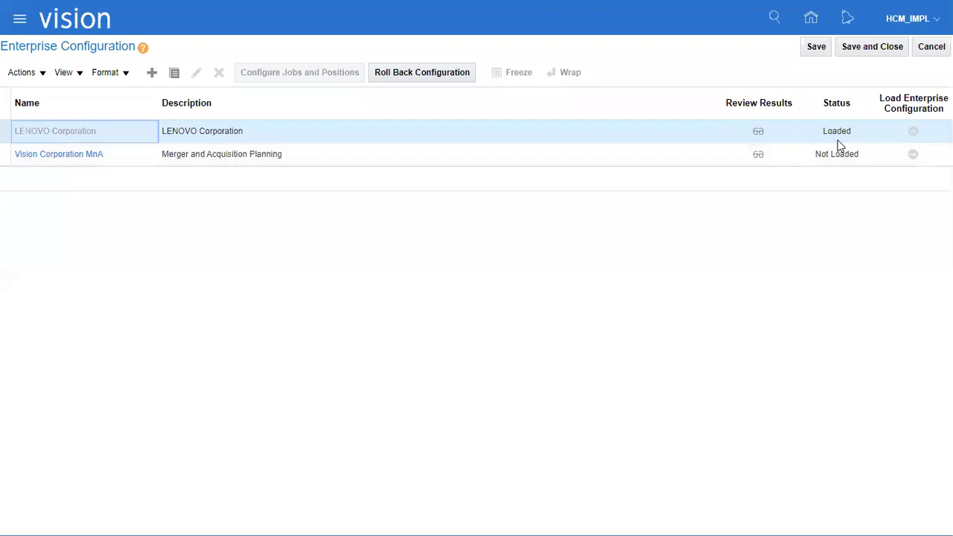
{"action": "left_click", "coordinate": [236, 128]}
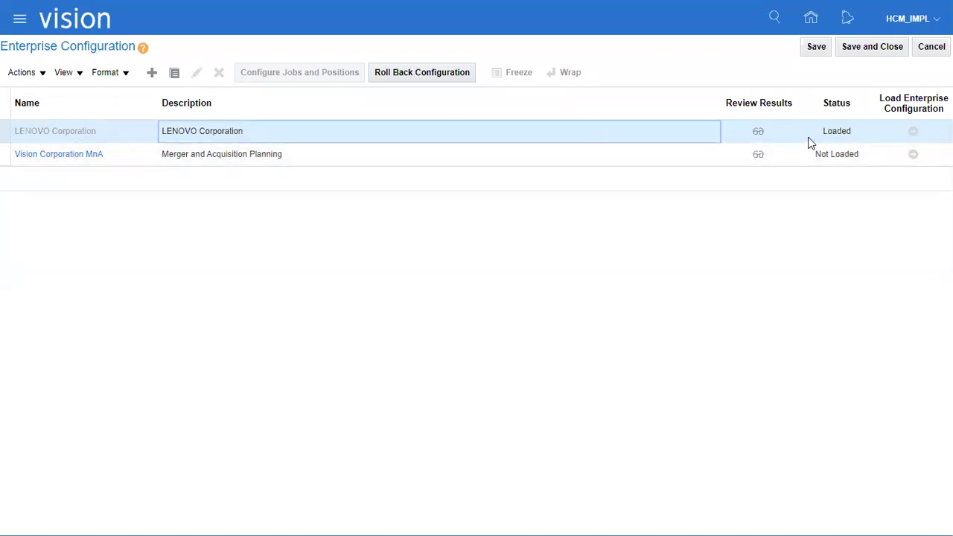
{"action": "double_click", "coordinate": [834, 132]}
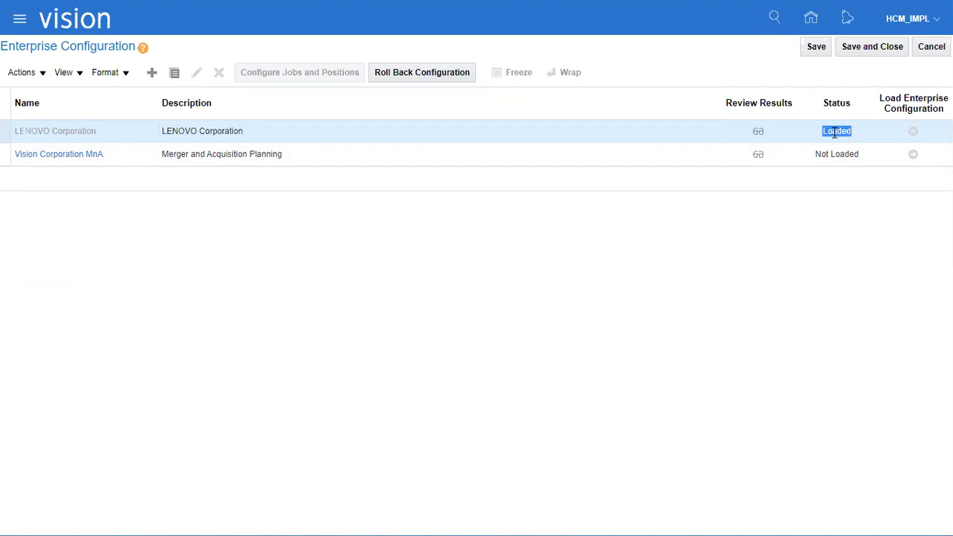
{"action": "left_click", "coordinate": [146, 132]}
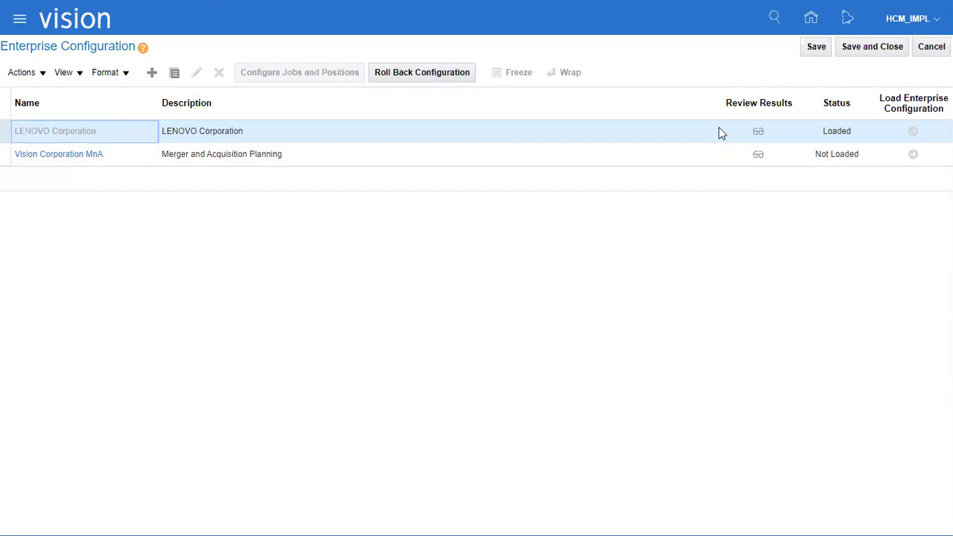
{"action": "left_click", "coordinate": [856, 47]}
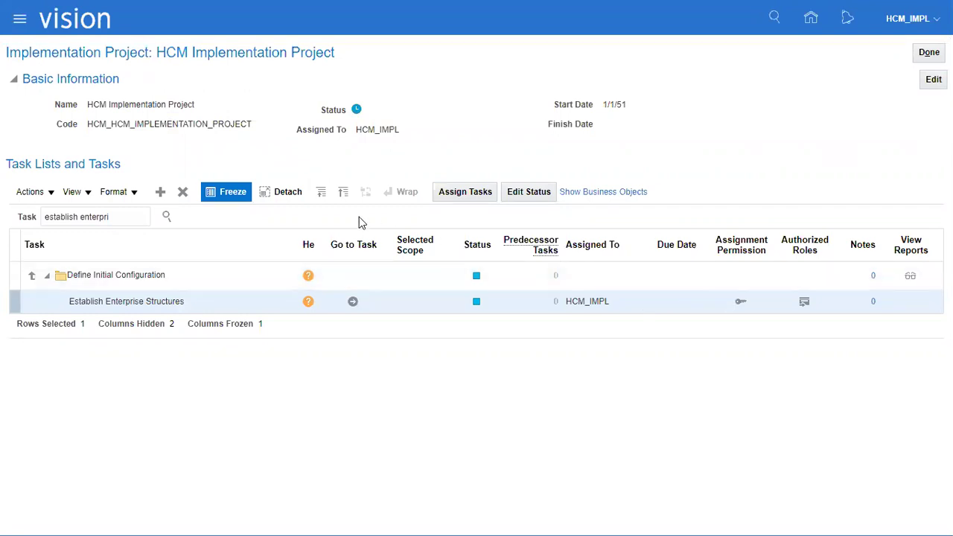
Search the HCM Implementation Project's tasks for "manage enterprise"
{"action": "left_click_drag", "start_coordinate": [134, 214], "coordinate": [3, 219]}
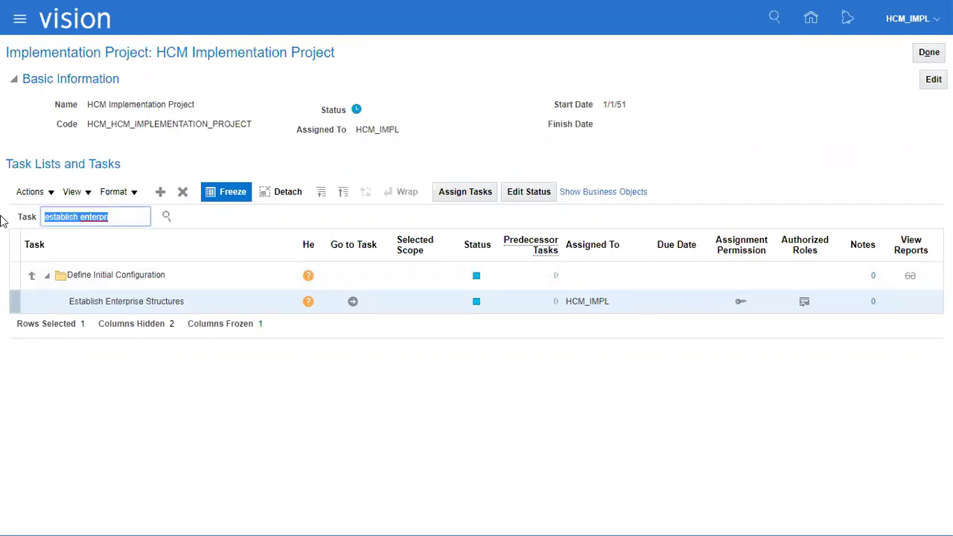
{"action": "type", "text": "manage ent"}
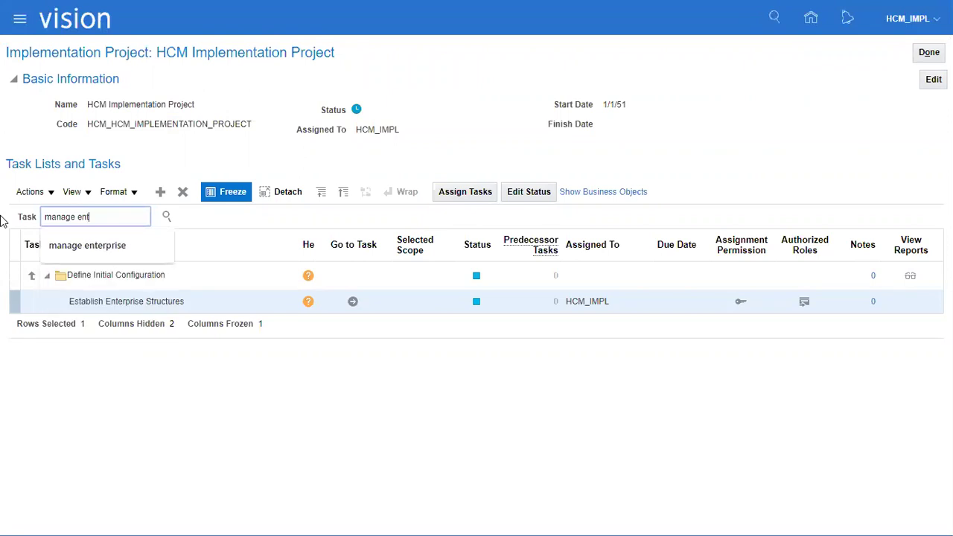
{"action": "key", "text": "Down"}
{"action": "key", "text": "Return"}
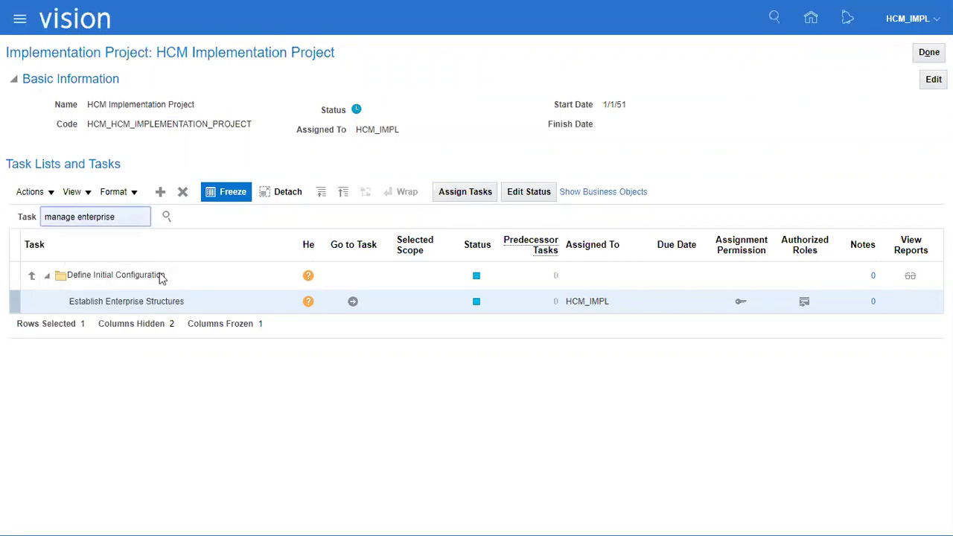
{"action": "left_click", "coordinate": [167, 217]}
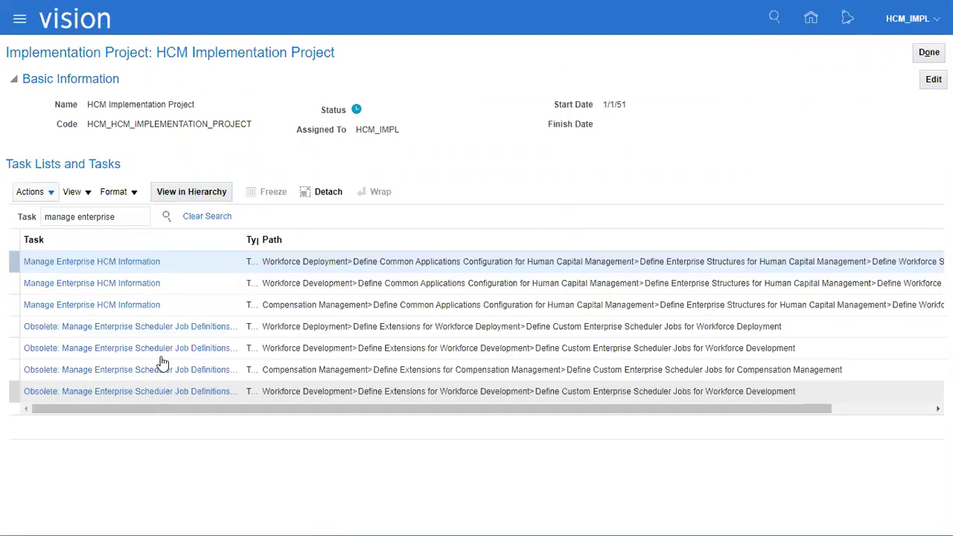
Locate the first Manage Enterprise HCM Information result in the task hierarchy and launch that task
{"action": "left_click", "coordinate": [145, 264]}
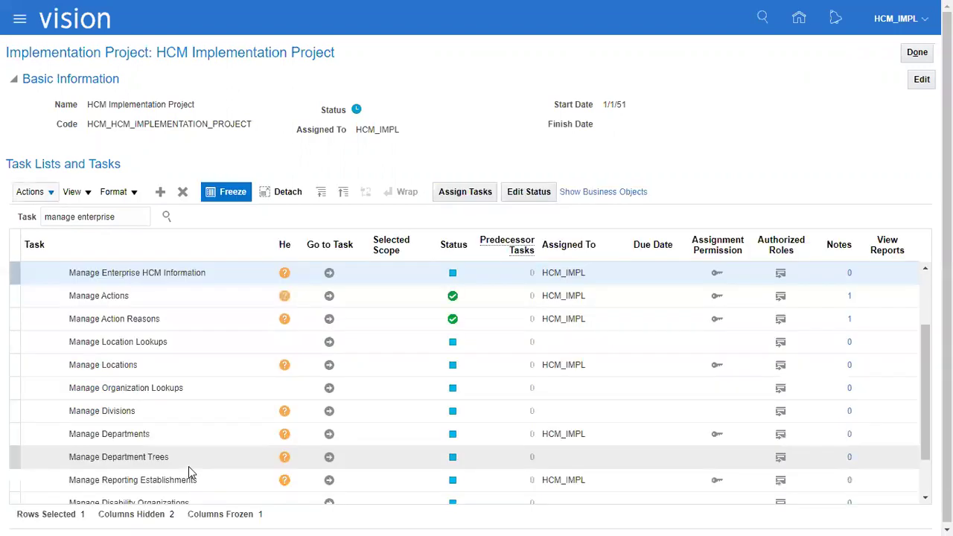
{"action": "left_click", "coordinate": [202, 272]}
{"action": "left_click", "coordinate": [341, 272]}
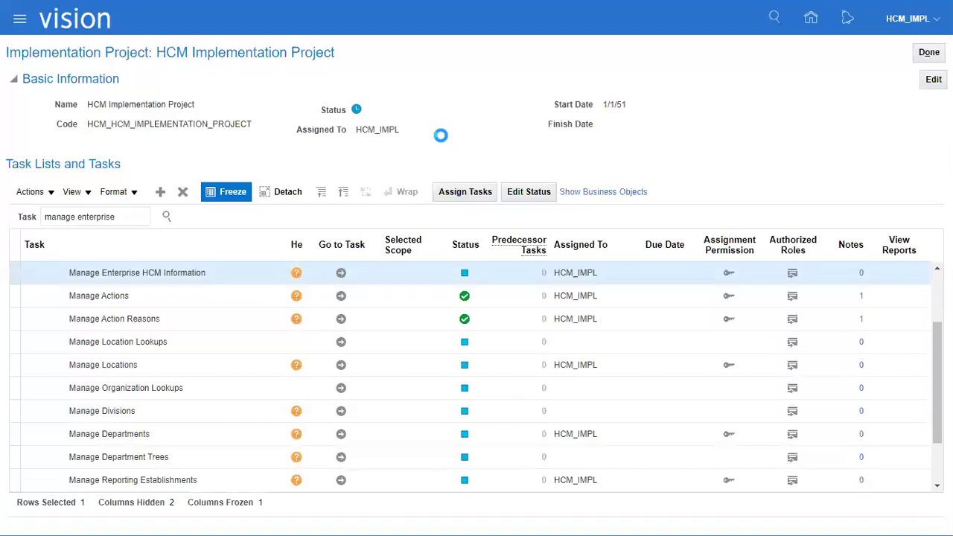
Switch to the Excel training workbook and review the EnterPrise-1 entry on the ESC sheet
{"action": "key", "text": "alt+Tab"}
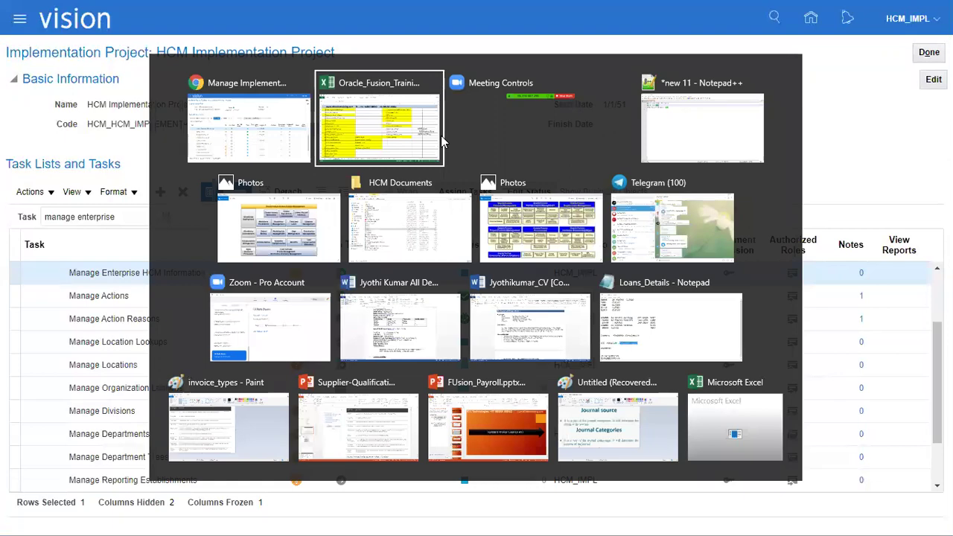
{"action": "left_click", "coordinate": [441, 135]}
{"action": "left_click", "coordinate": [86, 510]}
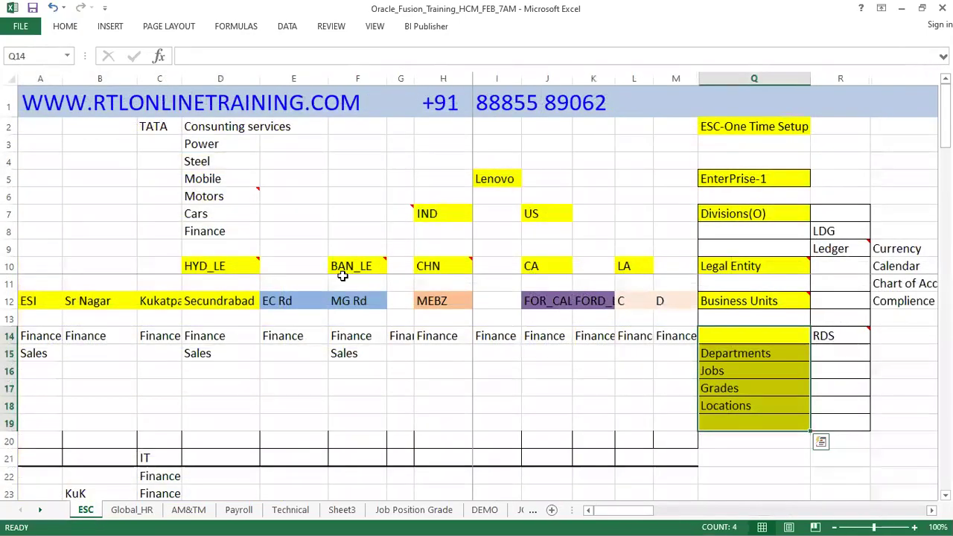
{"action": "left_click", "coordinate": [719, 179]}
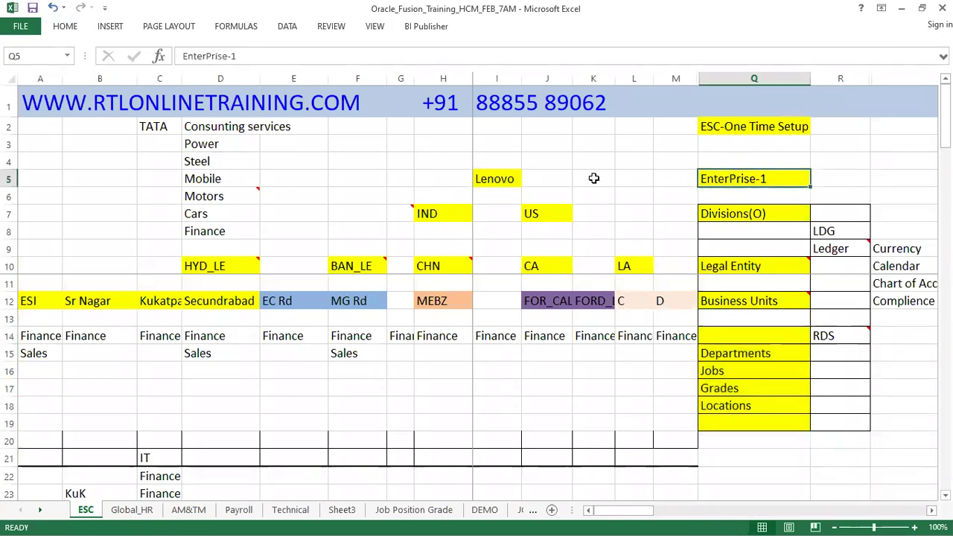
Return to the browser, review LENOVO Corporation's enterprise name and available edit options, and close the enterprise page
{"action": "key", "text": "alt+Tab"}
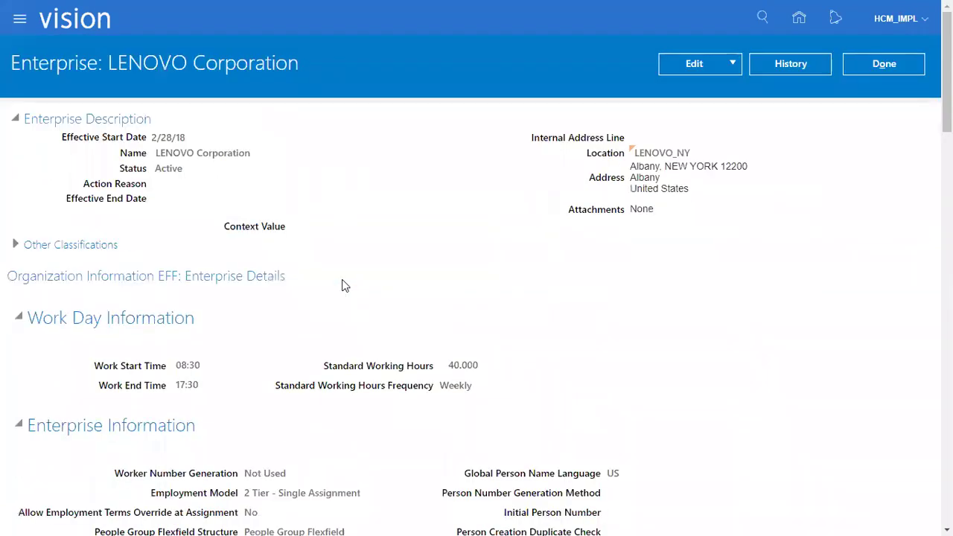
{"action": "left_click_drag", "start_coordinate": [156, 153], "coordinate": [254, 155]}
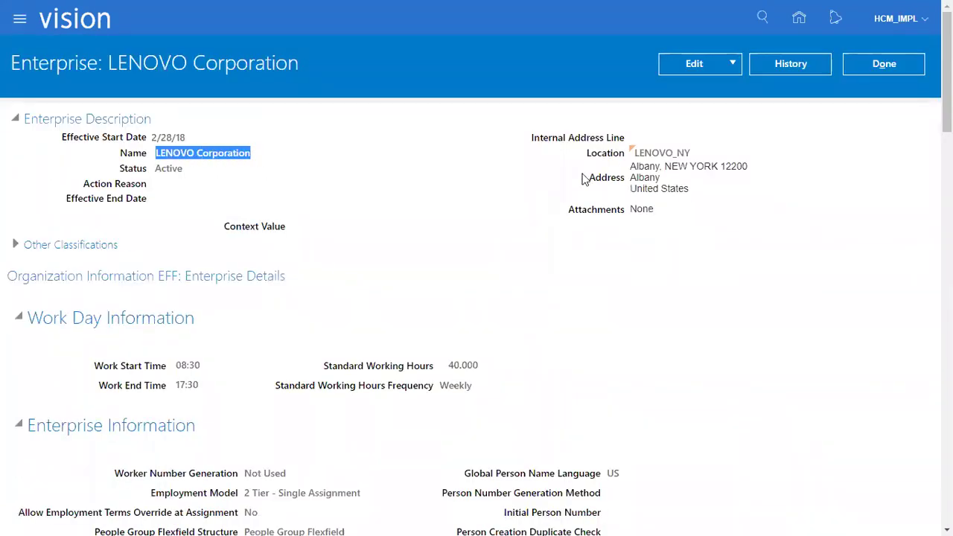
{"action": "left_click", "coordinate": [700, 64]}
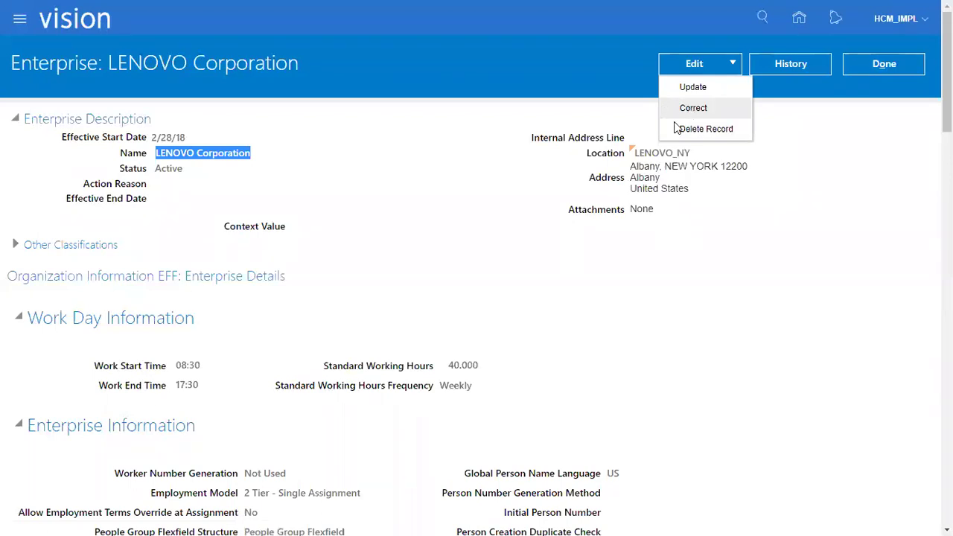
{"action": "left_click", "coordinate": [501, 114]}
{"action": "left_click", "coordinate": [885, 64]}
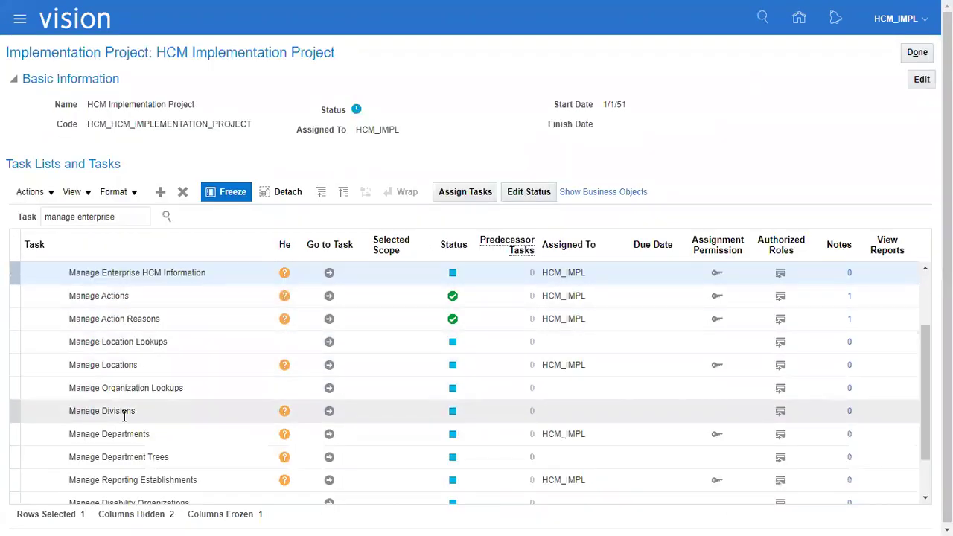
Launch the Manage Divisions task and, while it loads, review the Divisions, Lenovo, IND and US cells in the Excel ESC sheet
{"action": "left_click", "coordinate": [329, 411]}
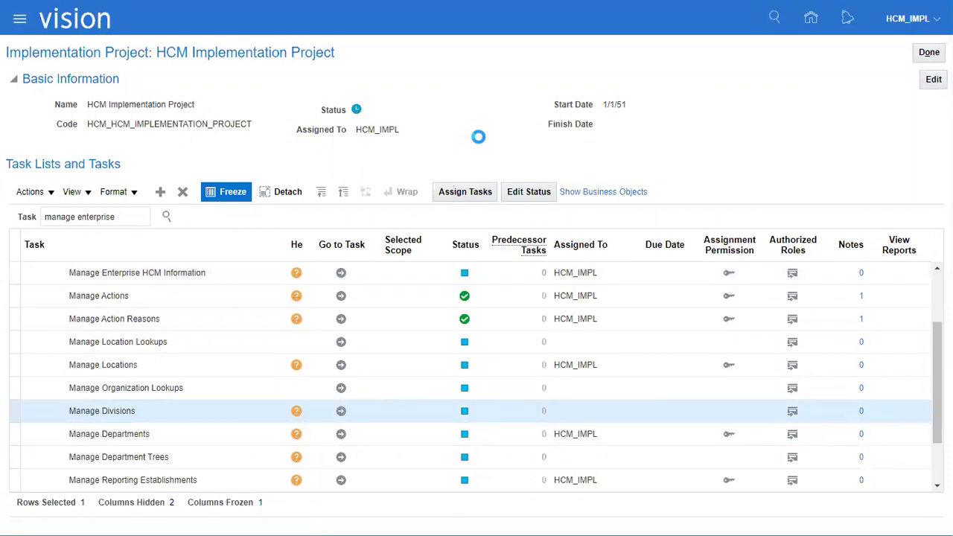
{"action": "key", "text": "alt+Tab"}
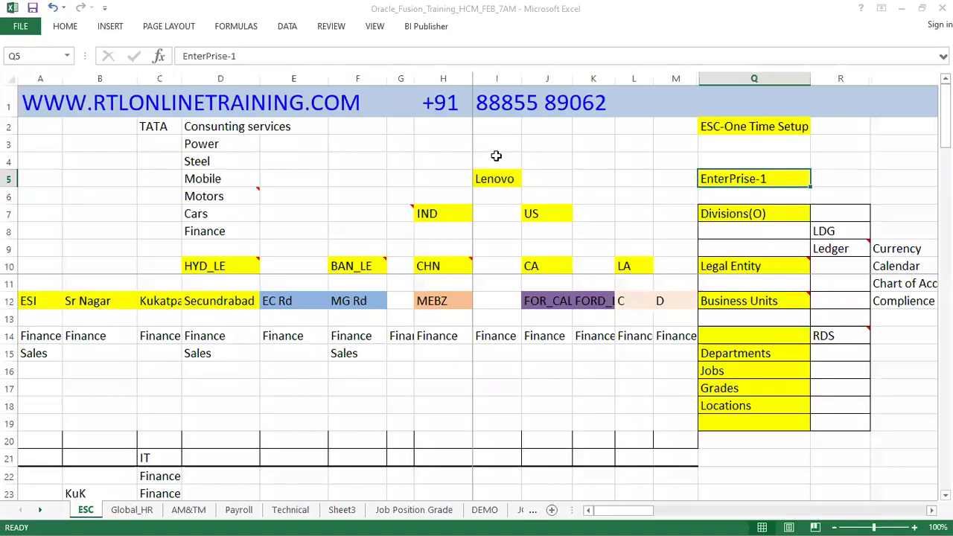
{"action": "left_click", "coordinate": [730, 215]}
{"action": "left_click", "coordinate": [428, 215]}
{"action": "left_click", "coordinate": [494, 179]}
{"action": "left_click", "coordinate": [544, 211]}
{"action": "key", "text": "alt+Tab"}
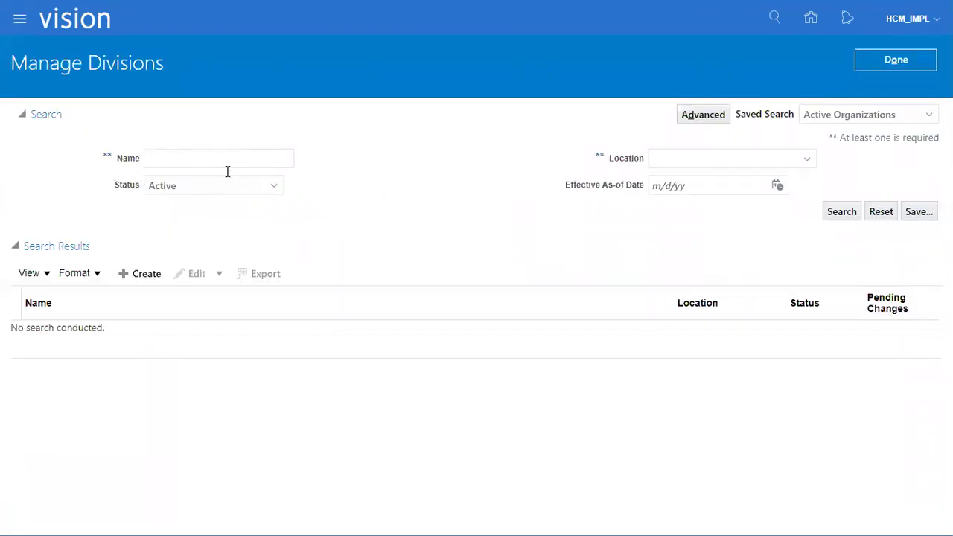
Run an advanced search for active divisions with both the Name and Location operators set to Is not blank
{"action": "left_click", "coordinate": [709, 115]}
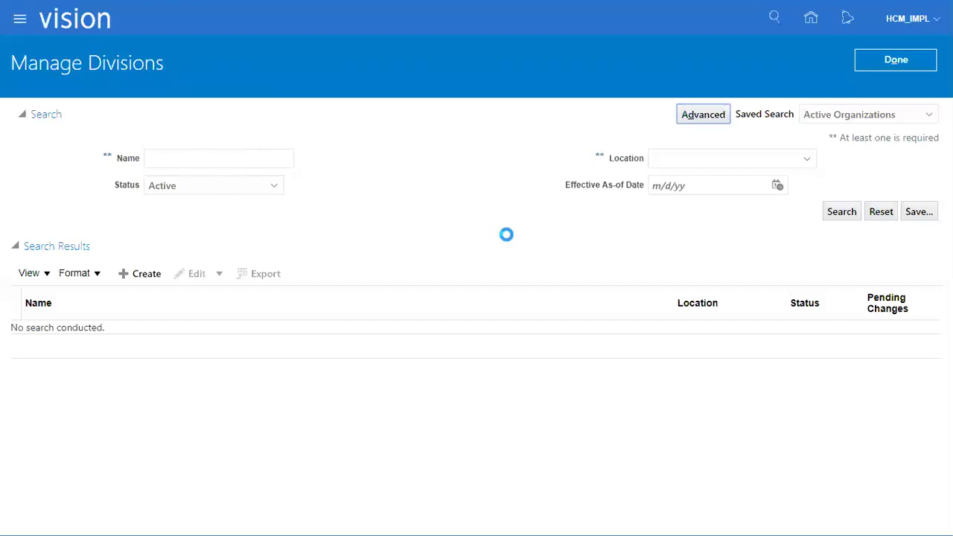
{"action": "left_click", "coordinate": [197, 160]}
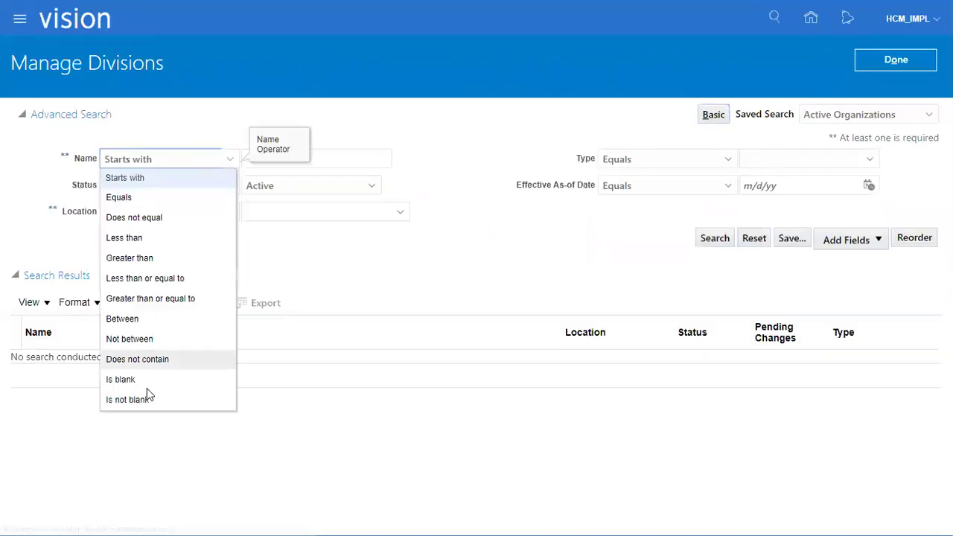
{"action": "left_click", "coordinate": [141, 399]}
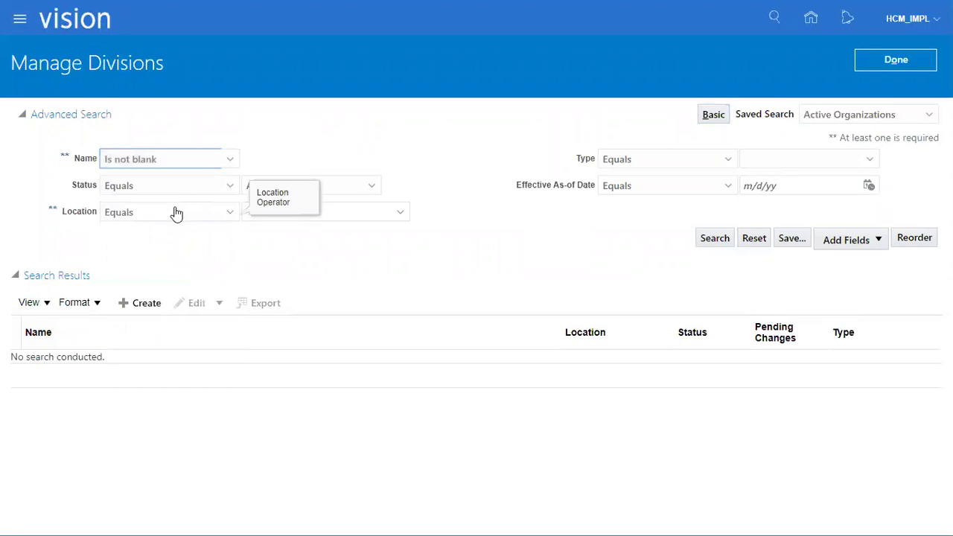
{"action": "left_click", "coordinate": [175, 212]}
{"action": "left_click", "coordinate": [128, 494]}
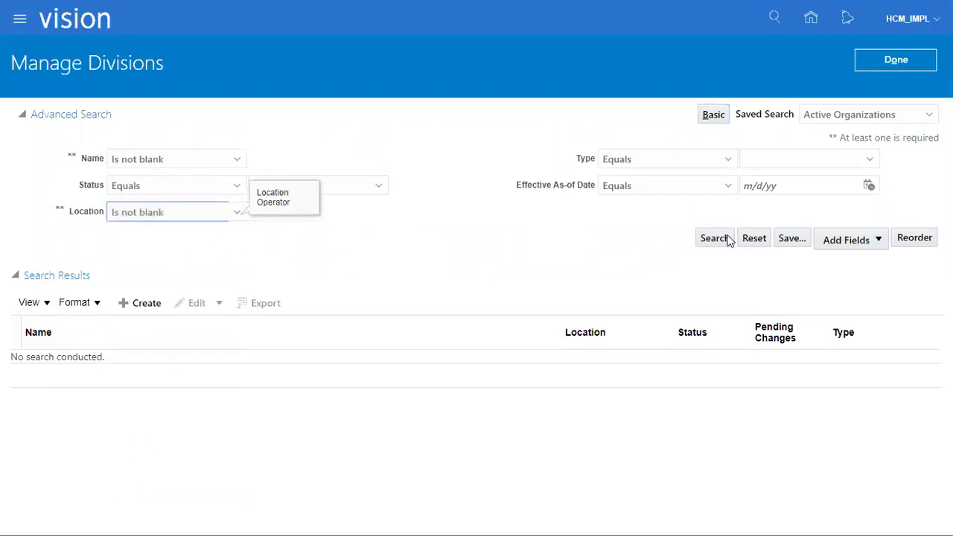
{"action": "left_click", "coordinate": [729, 239]}
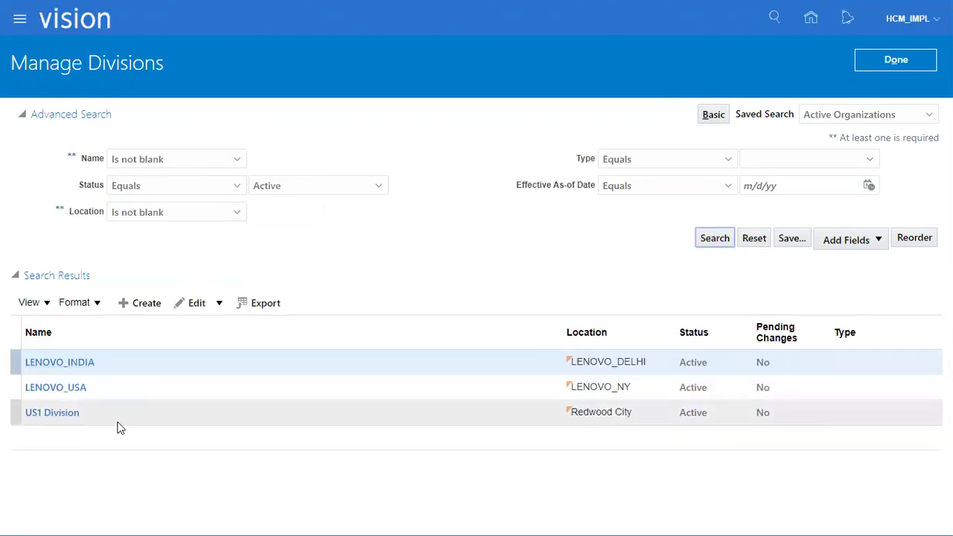
Open US1 Division from the search results and return to the division list
{"action": "left_click", "coordinate": [145, 367]}
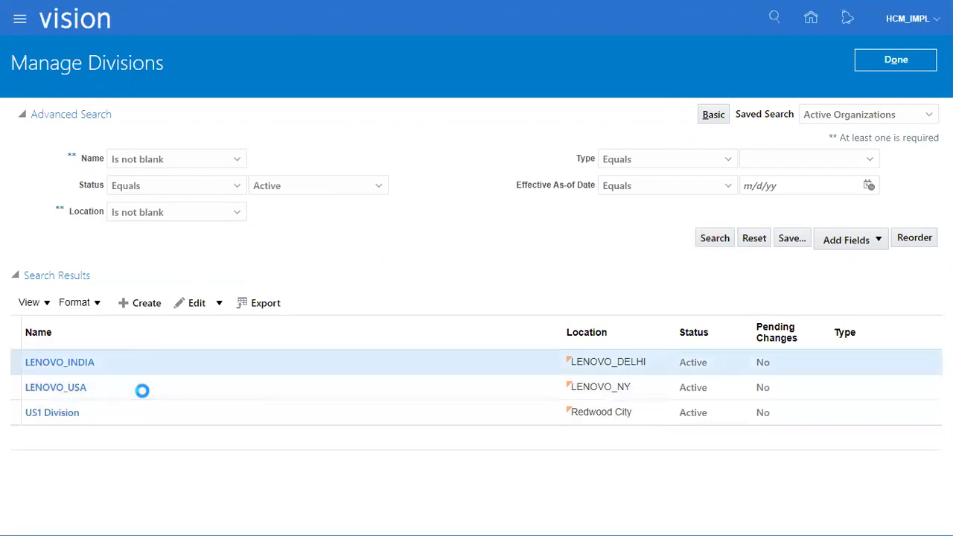
{"action": "left_click", "coordinate": [121, 414]}
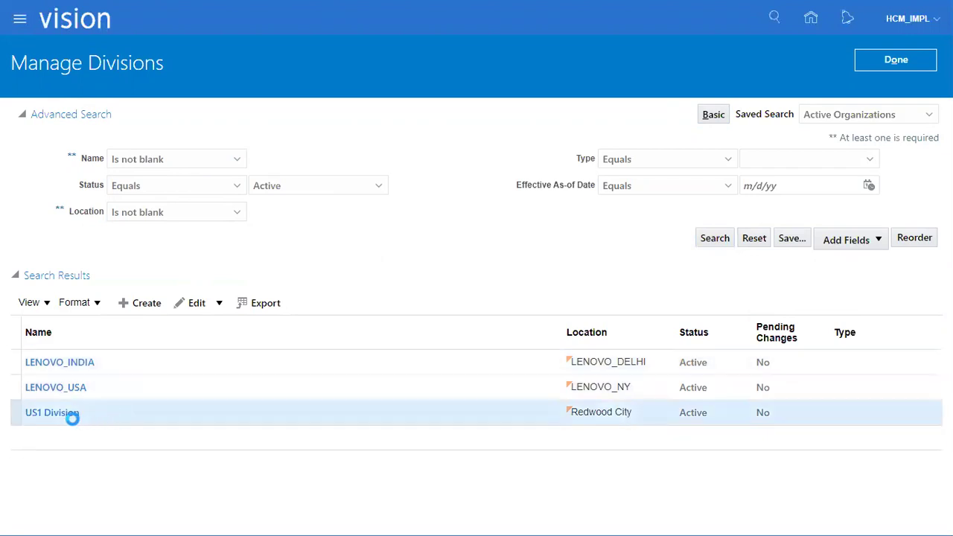
{"action": "left_click", "coordinate": [52, 421]}
{"action": "left_click", "coordinate": [910, 134]}
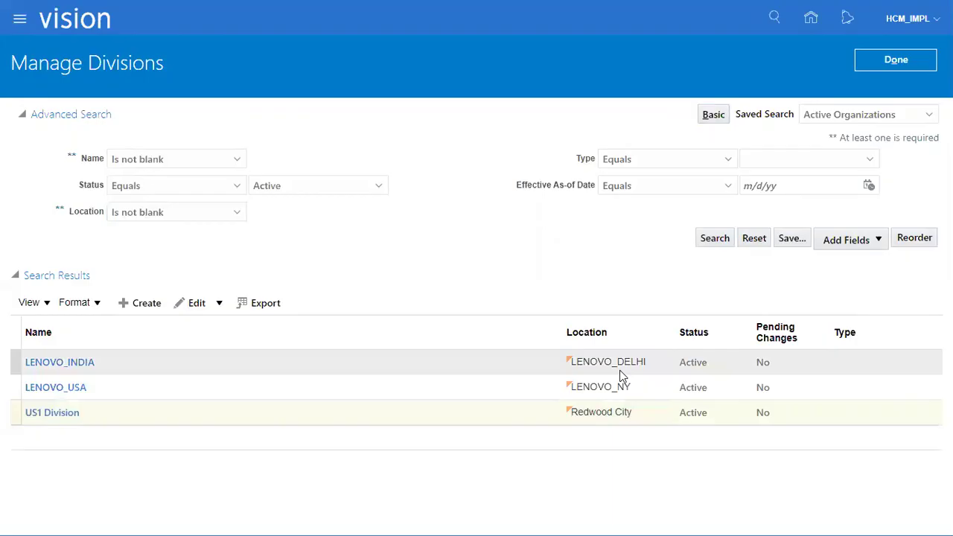
Check the Legal Entity level in the Excel ESC sheet, return to the browser and close the Manage Divisions page
{"action": "key", "text": "alt+Tab"}
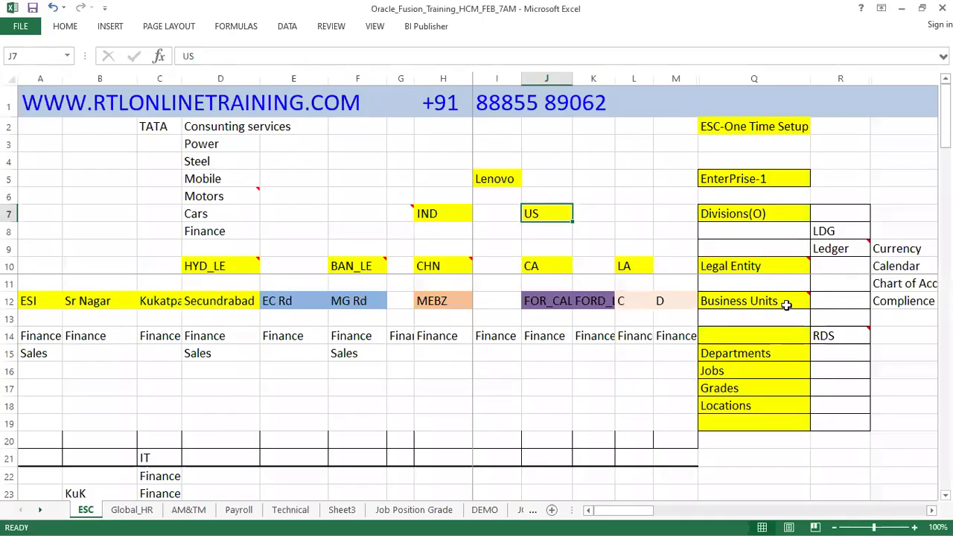
{"action": "left_click", "coordinate": [755, 270]}
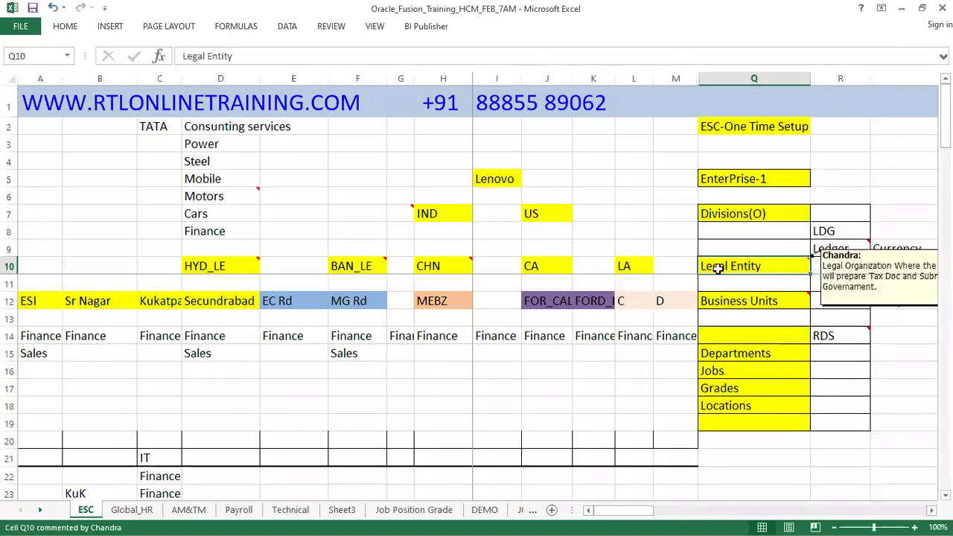
{"action": "key", "text": "alt+Tab"}
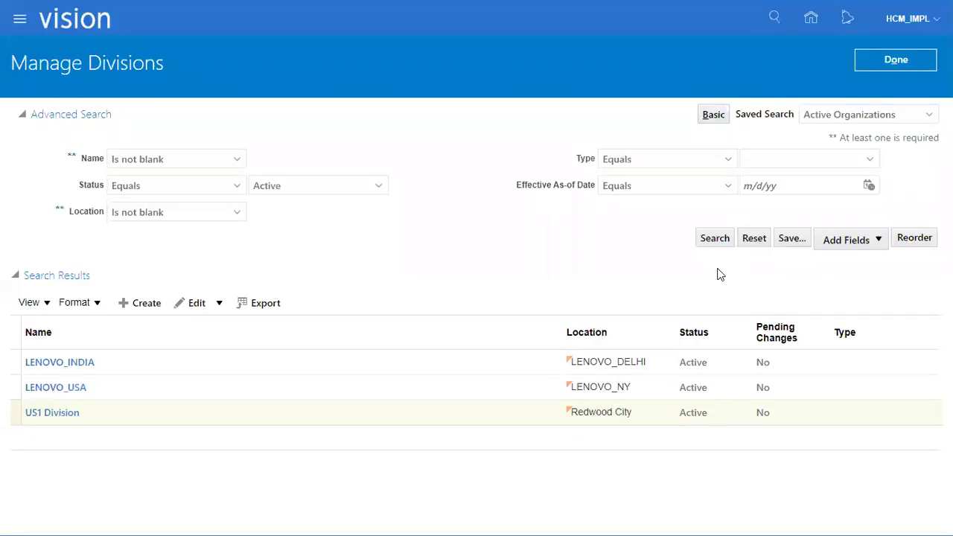
{"action": "left_click", "coordinate": [926, 60]}
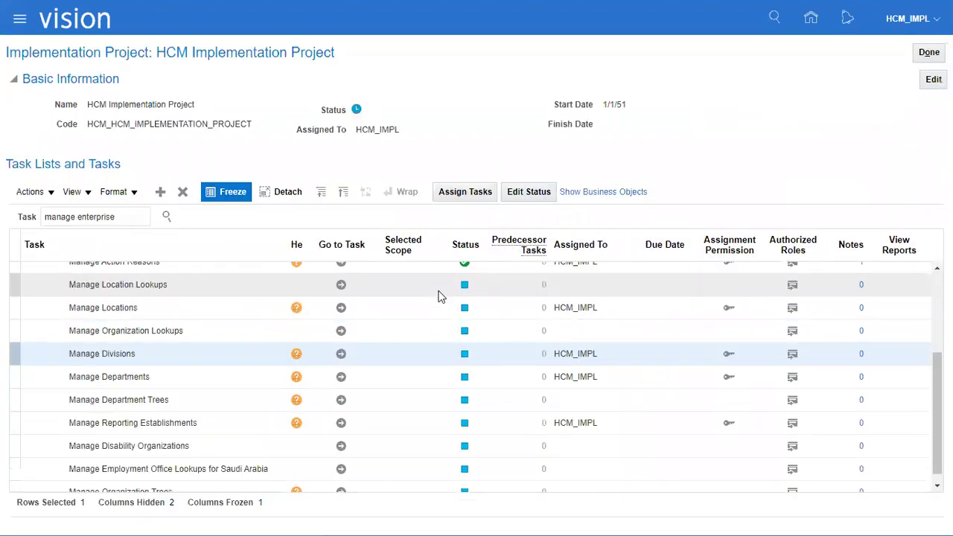
Search the project's tasks for "manage legal" and select the first Manage Legal Entity result in the task hierarchy
{"action": "double_click", "coordinate": [96, 214]}
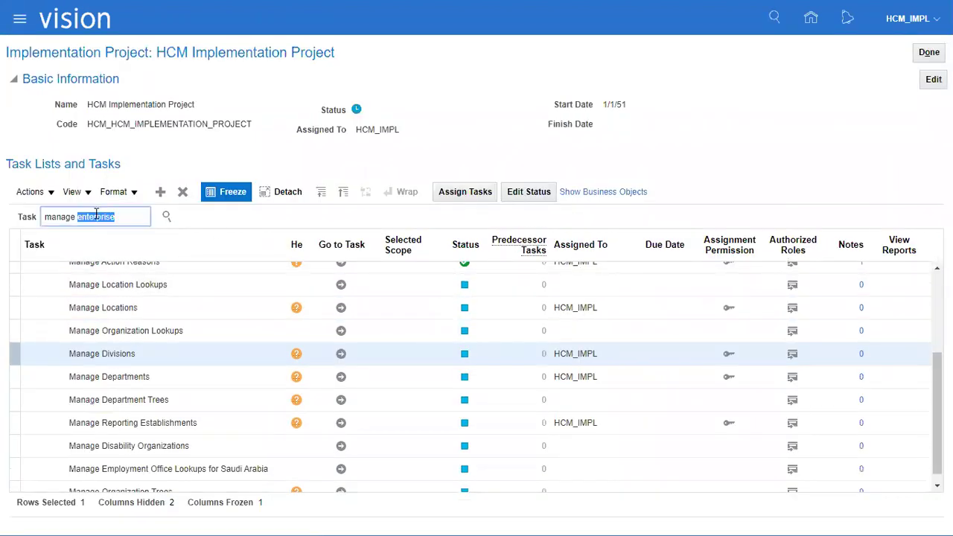
{"action": "type", "text": "le"}
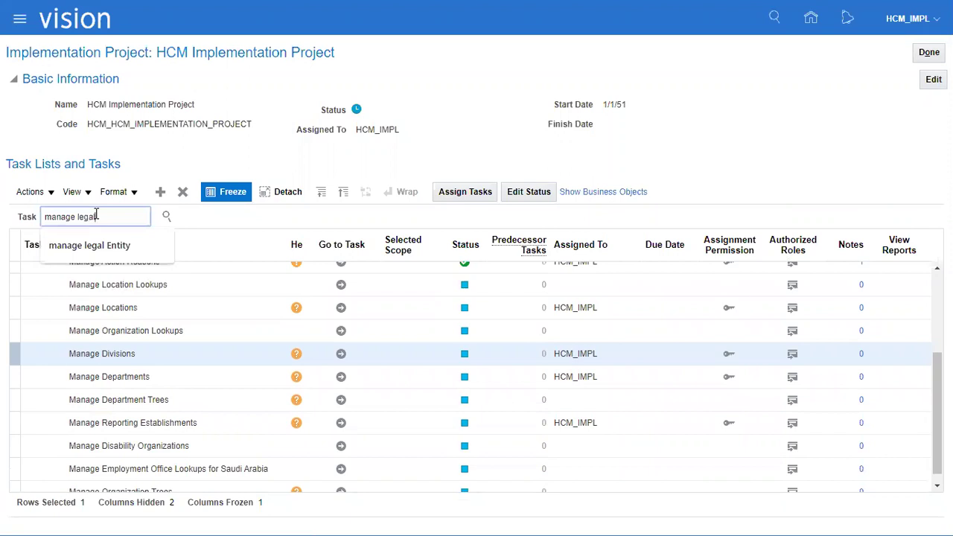
{"action": "type", "text": "gal"}
{"action": "key", "text": "Return"}
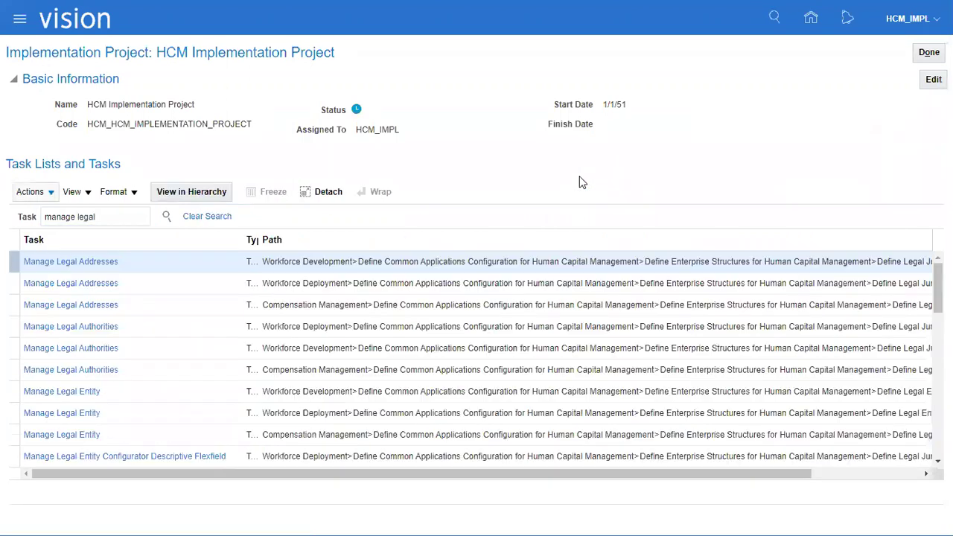
{"action": "left_click", "coordinate": [87, 392]}
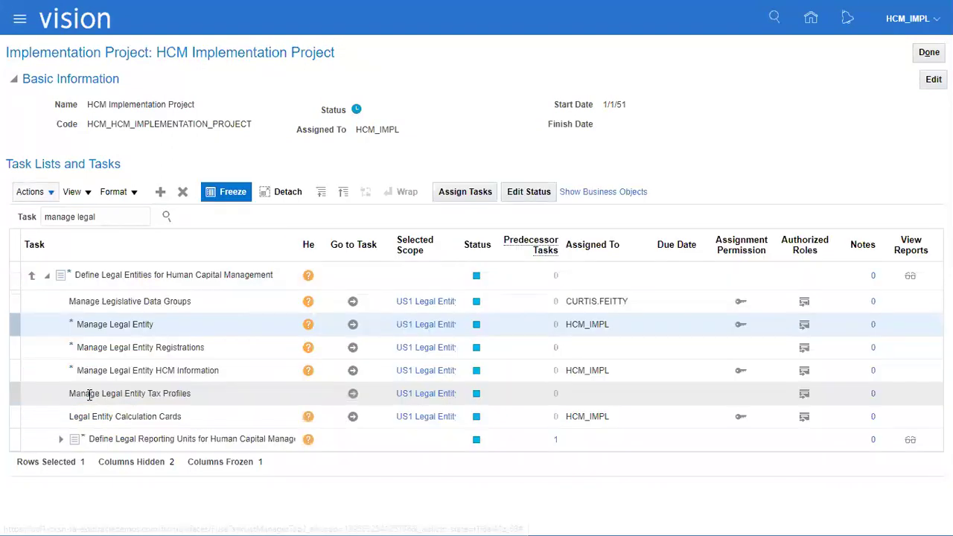
{"action": "left_click", "coordinate": [153, 326]}
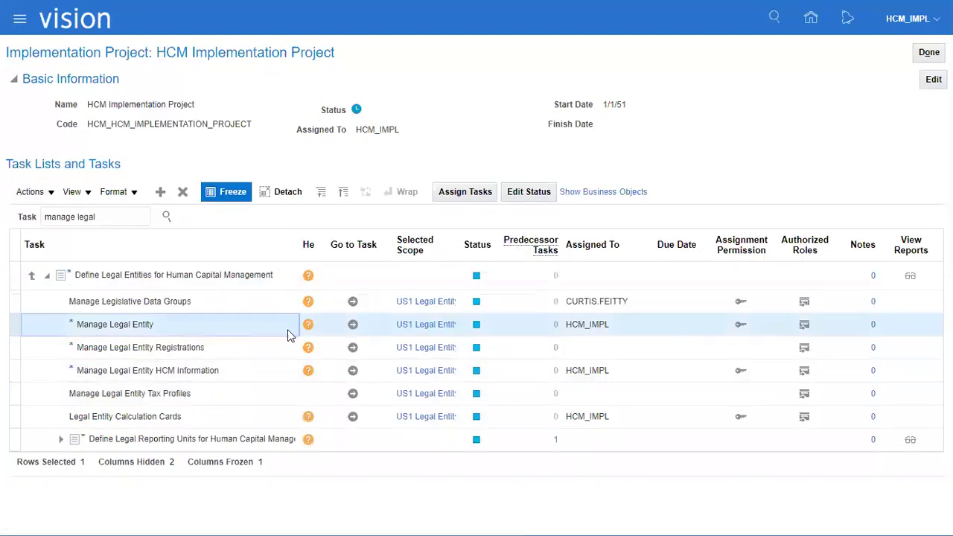
Open the Manage Legal Entity task's scope selection, choose Select and Add for the legal entity, and apply it
{"action": "left_click", "coordinate": [424, 326]}
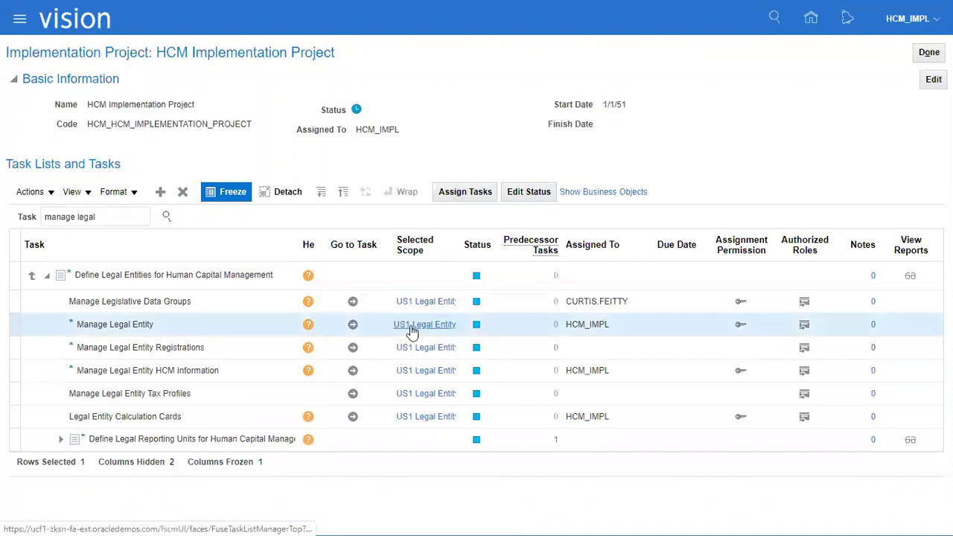
{"action": "left_click", "coordinate": [413, 328]}
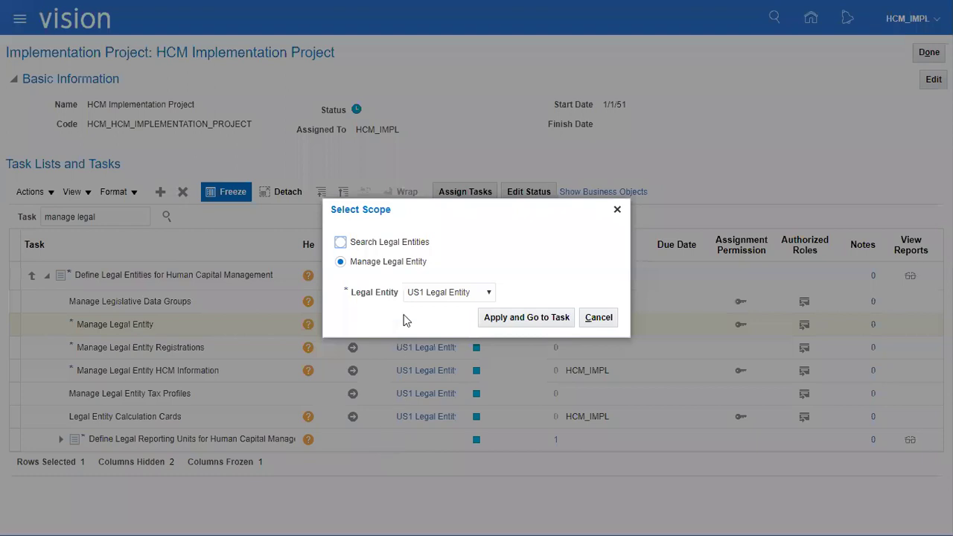
{"action": "left_click", "coordinate": [414, 296]}
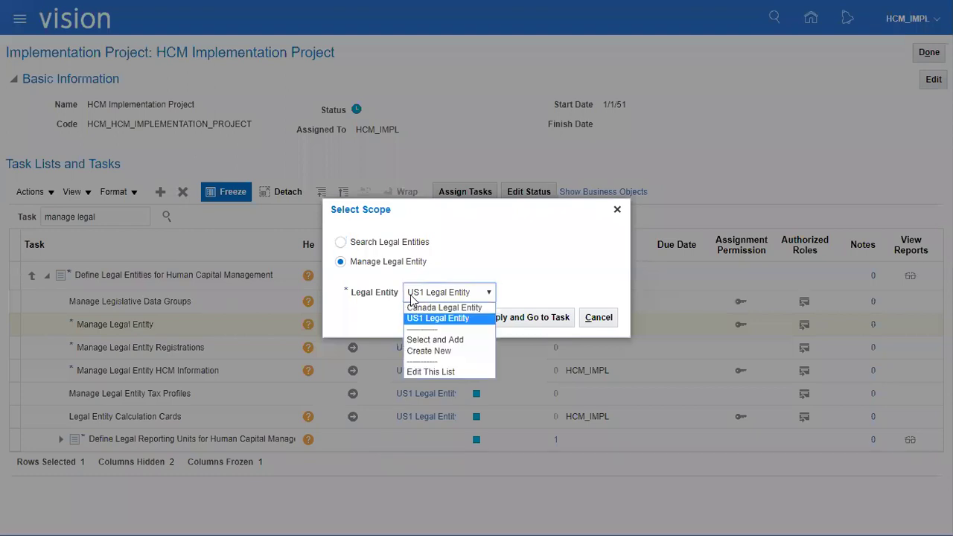
{"action": "left_click", "coordinate": [436, 339]}
{"action": "left_click", "coordinate": [492, 320]}
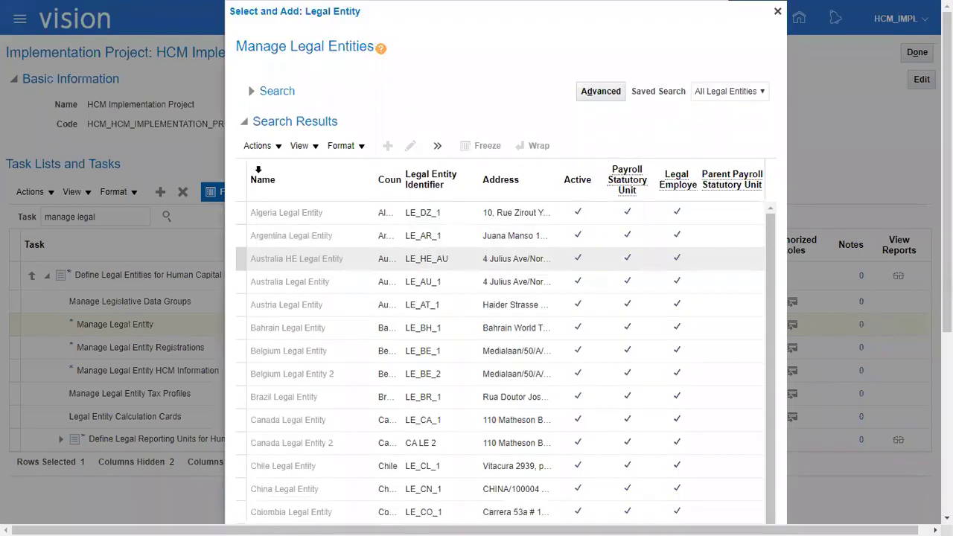
Search the legal entities by the name LENOVO
{"action": "left_click", "coordinate": [268, 90]}
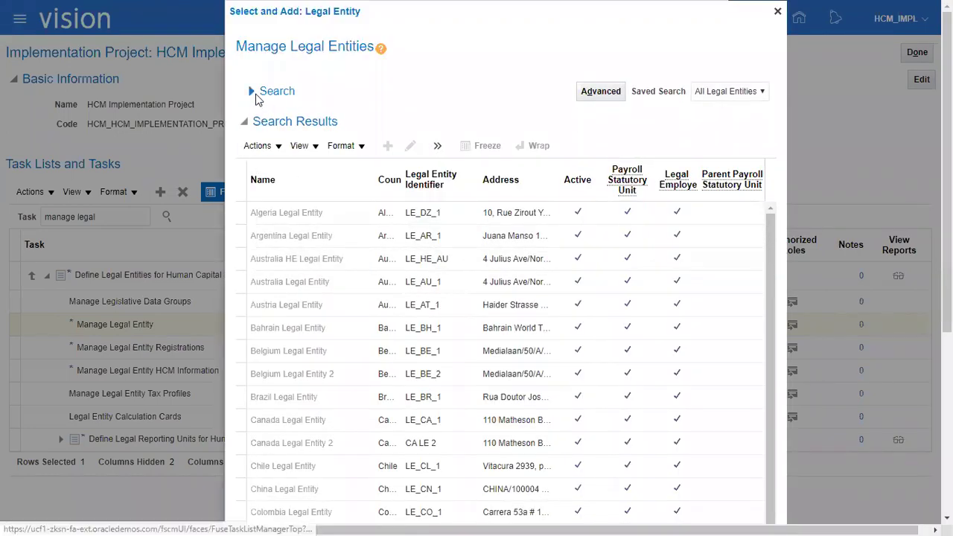
{"action": "left_click", "coordinate": [360, 119]}
{"action": "type", "text": "L"}
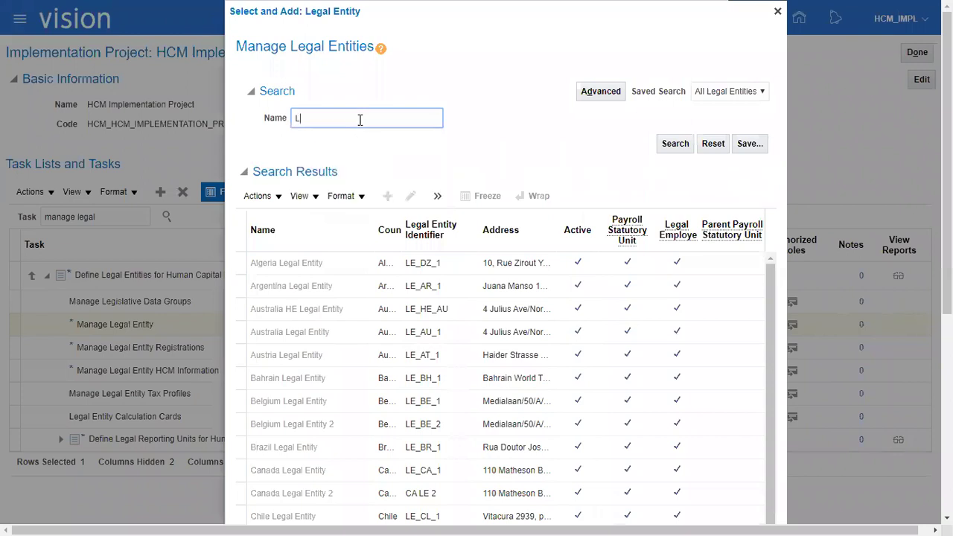
{"action": "type", "text": "ENOVO"}
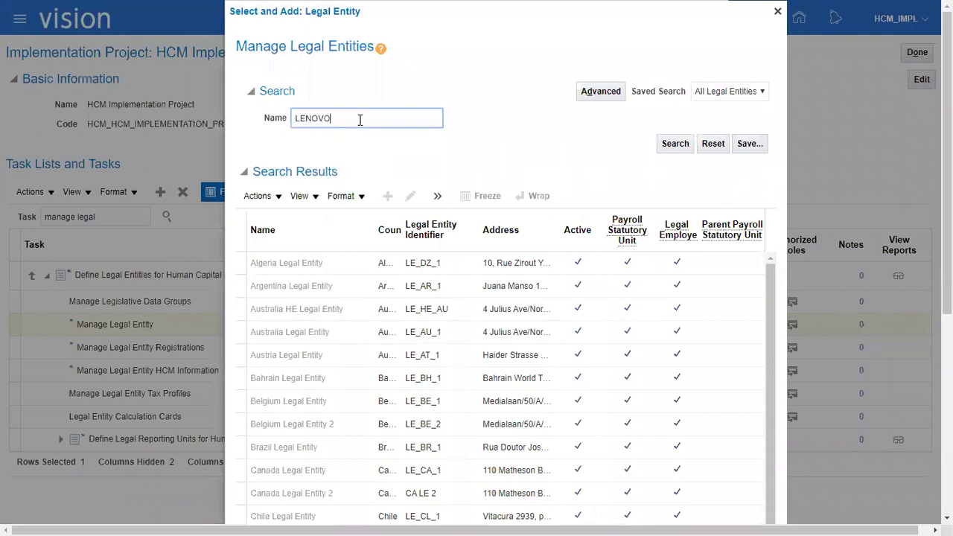
{"action": "key", "text": "Return"}
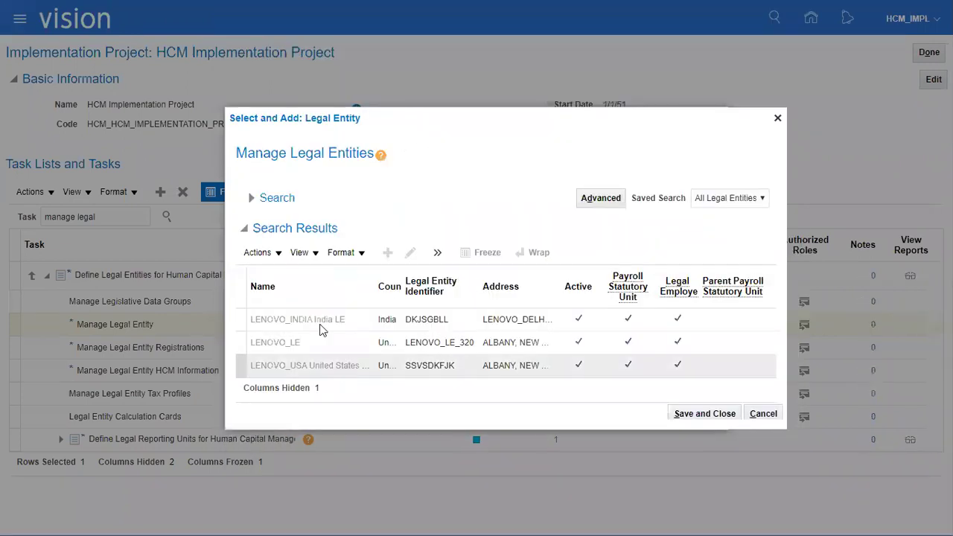
Select the LENOVO_LE legal entity as the task scope, save the selection and close the dialog
{"action": "left_click", "coordinate": [312, 341]}
{"action": "left_click", "coordinate": [330, 325]}
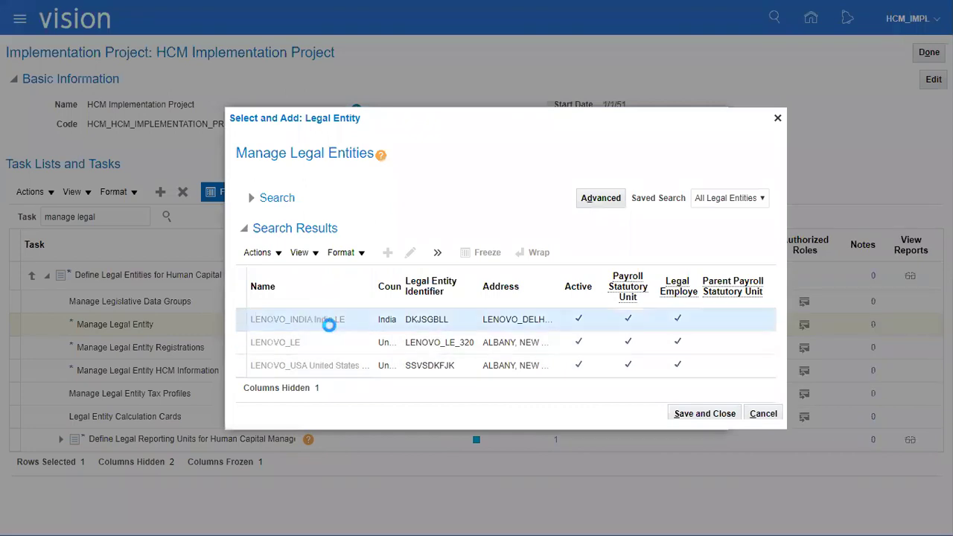
{"action": "left_click", "coordinate": [333, 368]}
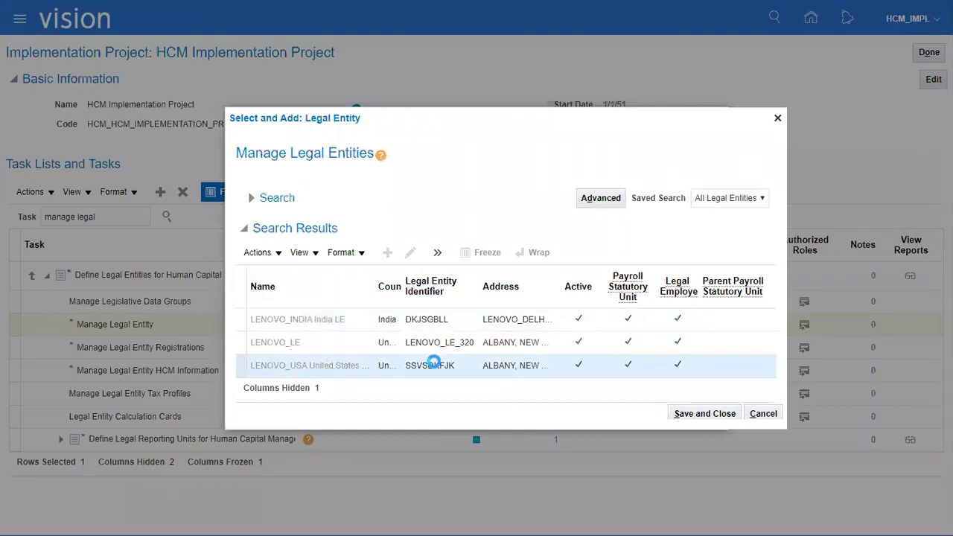
{"action": "left_click", "coordinate": [708, 416]}
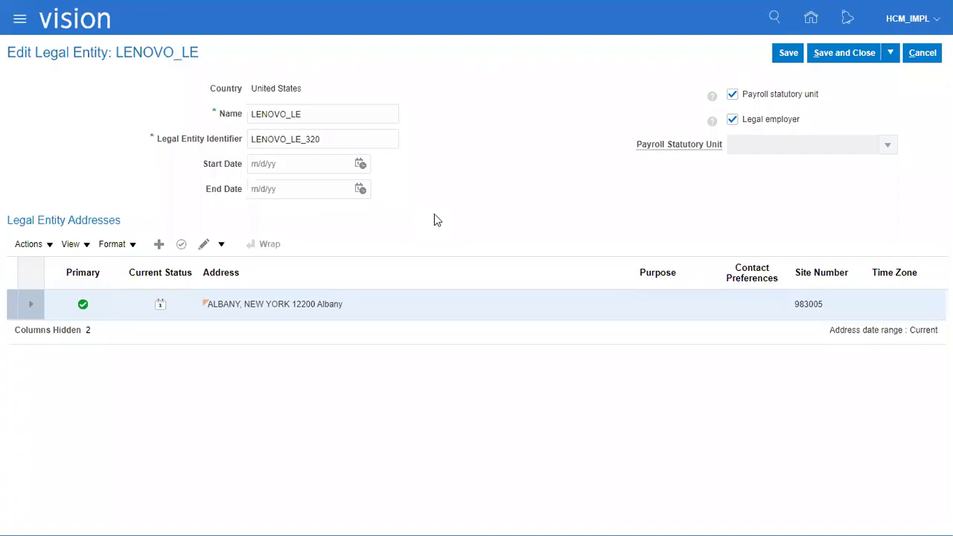
Check the Business Units level in the Excel ESC sheet, return to the browser and cancel the legal entity edit page
{"action": "key", "text": "alt+Tab"}
{"action": "mouse_move", "coordinate": [777, 277]}
{"action": "left_click", "coordinate": [772, 301]}
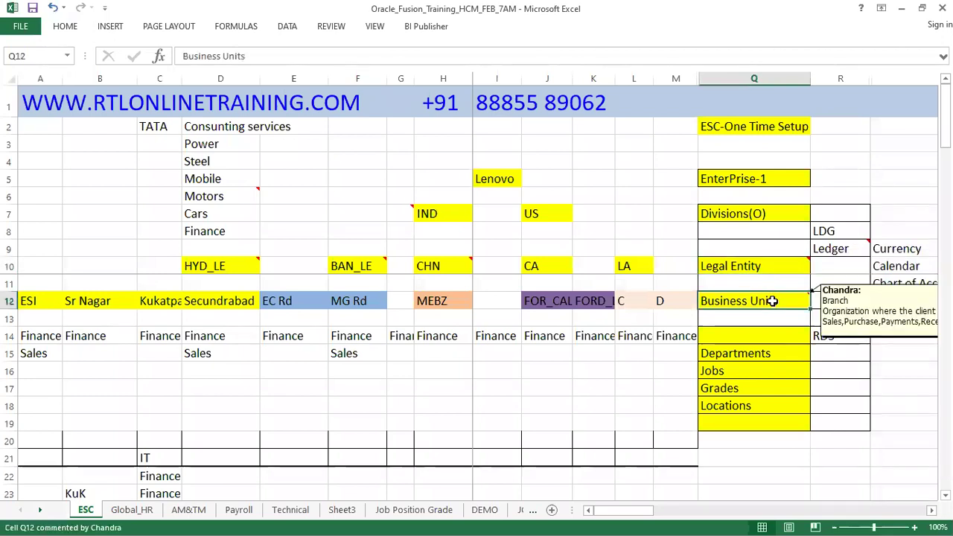
{"action": "key", "text": "alt+Tab"}
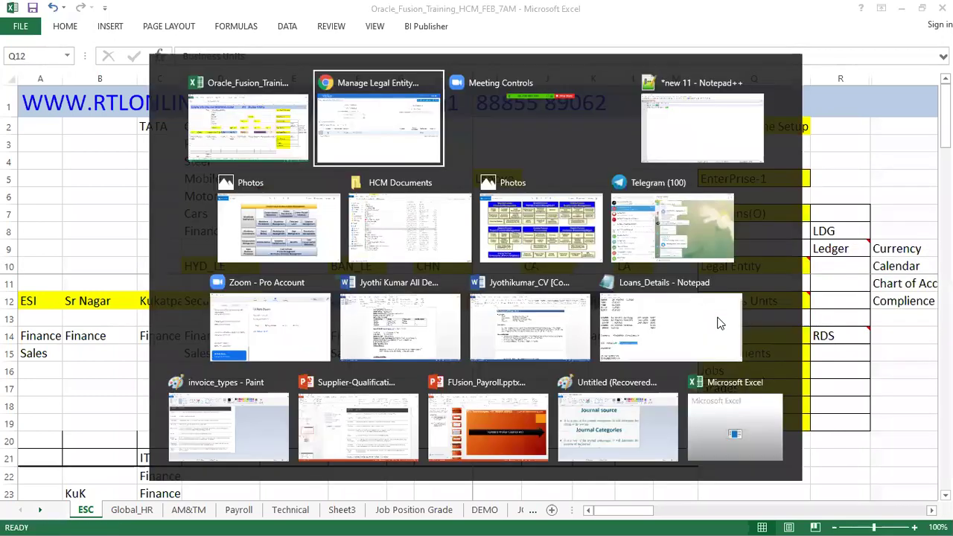
{"action": "left_click", "coordinate": [921, 52]}
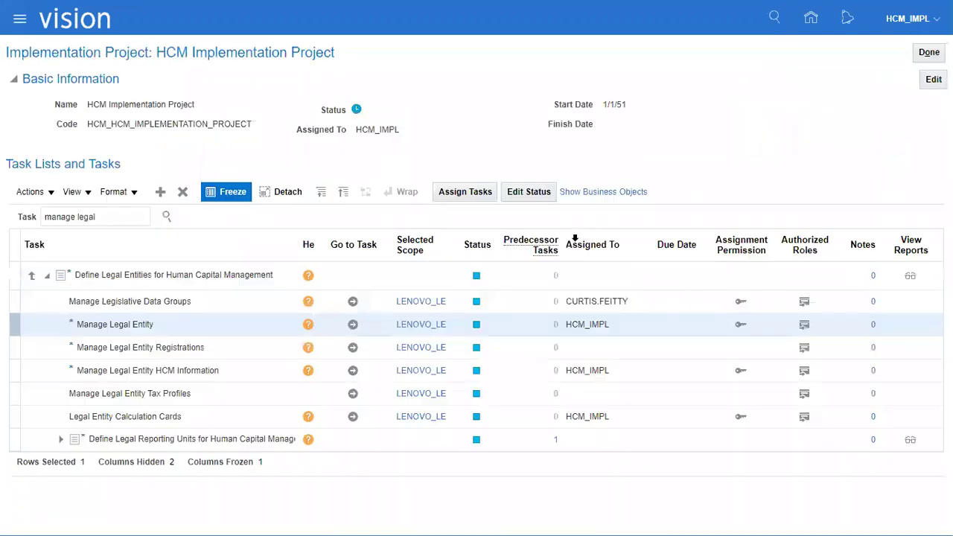
Search the project's tasks for "manage BUSINESS", show the first result in the hierarchy and open the Manage Business Unit task
{"action": "double_click", "coordinate": [89, 217]}
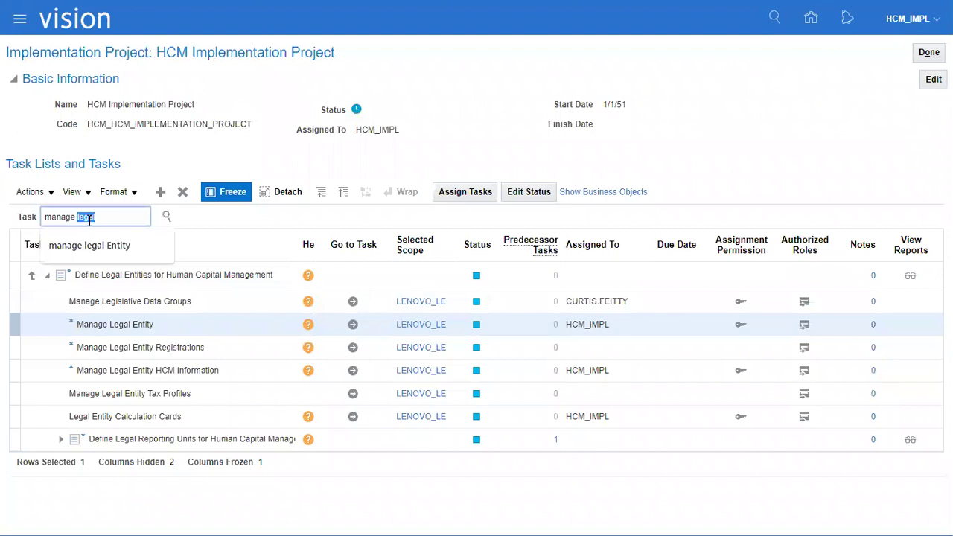
{"action": "type", "text": "BUSINESS"}
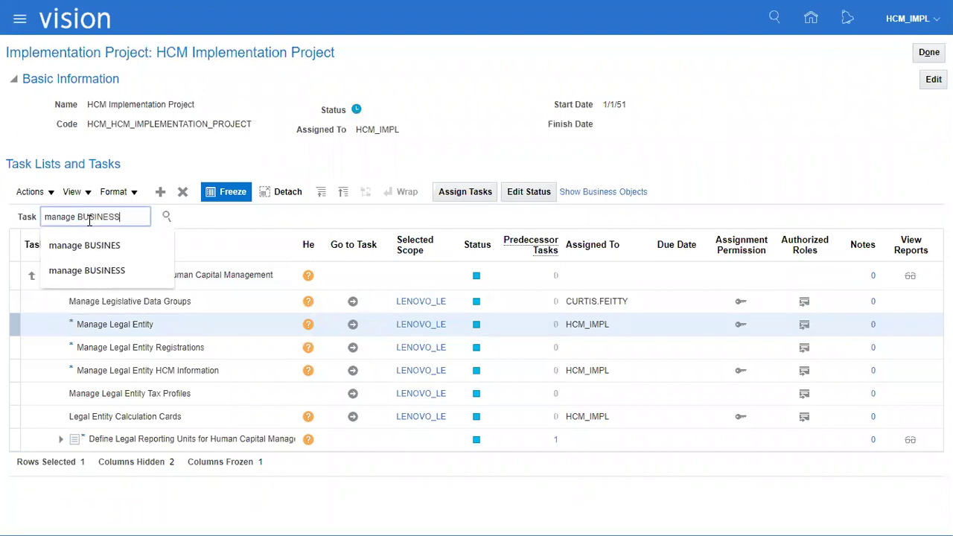
{"action": "key", "text": "Return"}
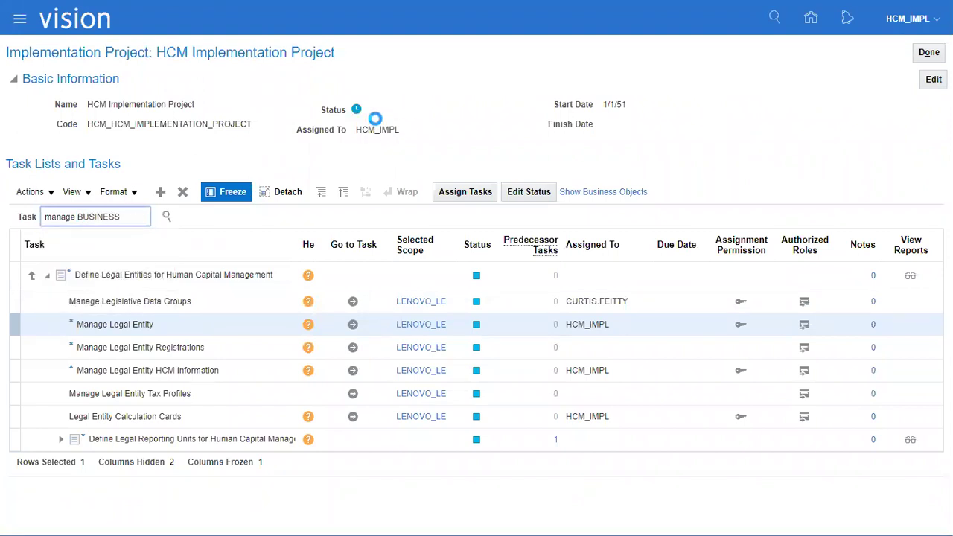
{"action": "left_click", "coordinate": [85, 264]}
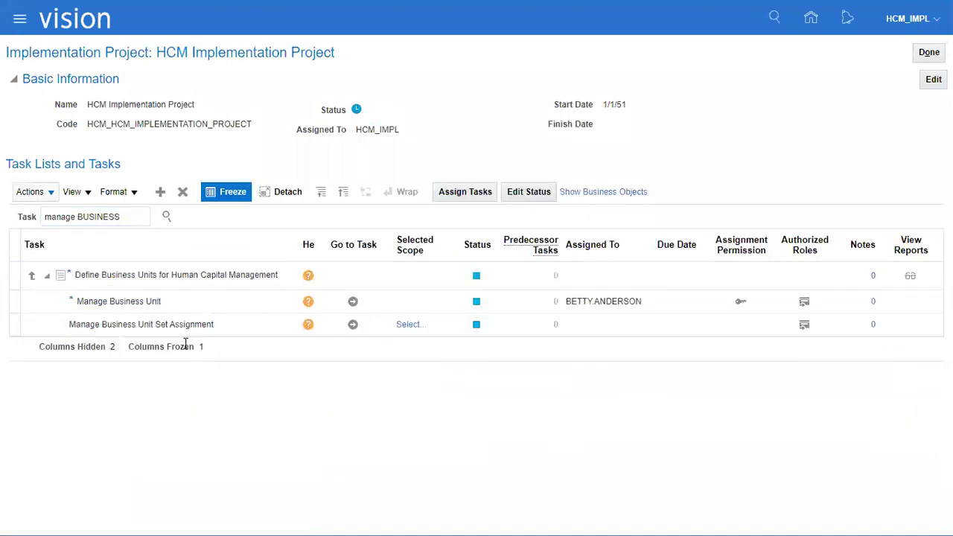
{"action": "left_click", "coordinate": [191, 301]}
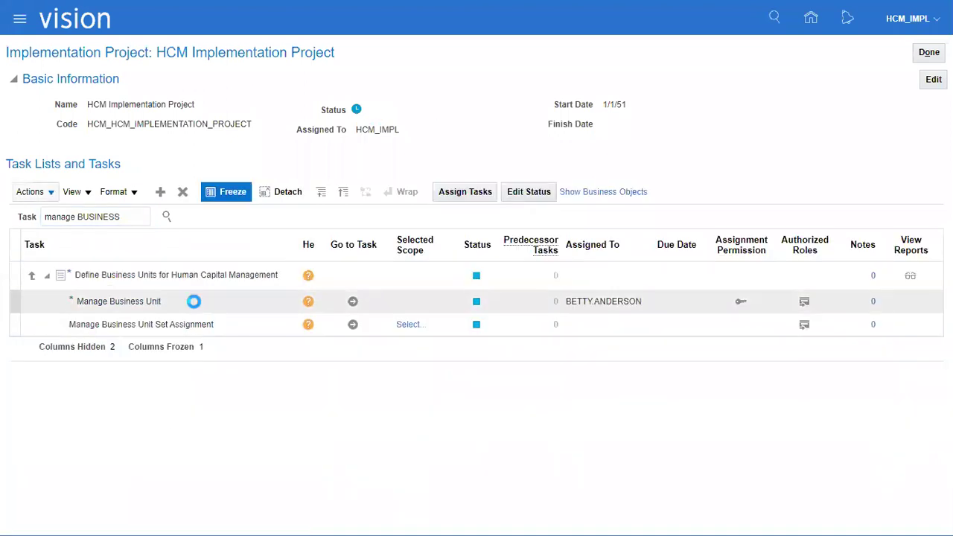
{"action": "left_click", "coordinate": [354, 303]}
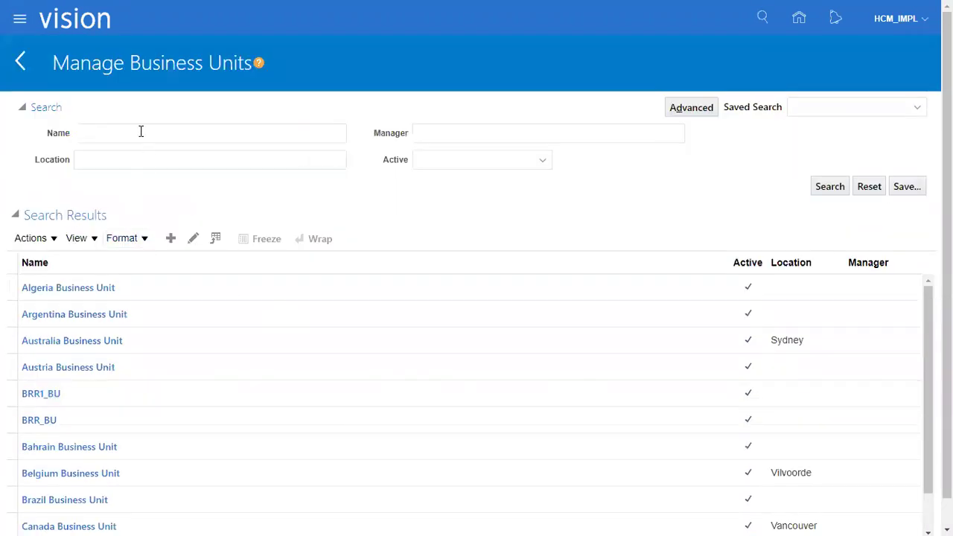
Search the business units by the name LENOVO, review the LENOVO_USA United States LE BU details and close them
{"action": "left_click", "coordinate": [141, 132]}
{"action": "type", "text": "LEN"}
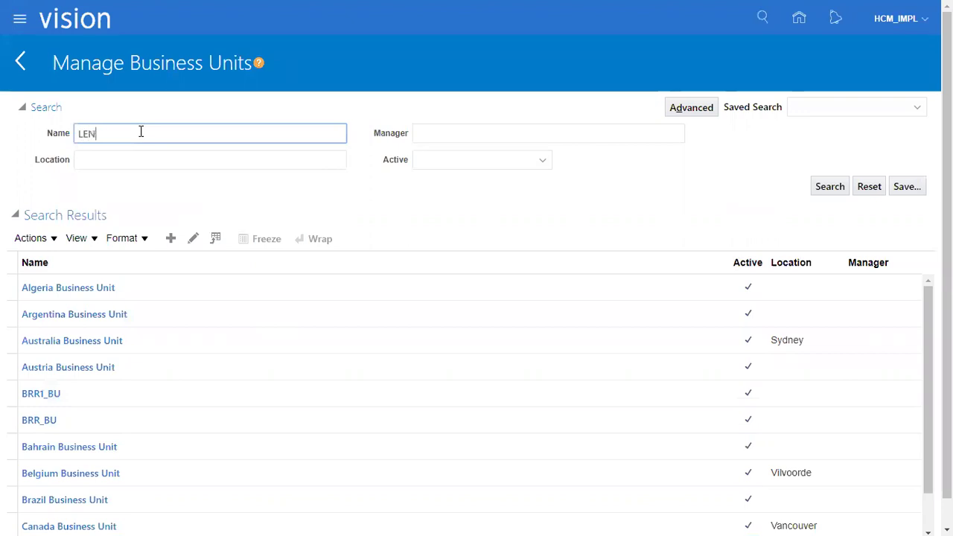
{"action": "type", "text": "OVO"}
{"action": "key", "text": "Return"}
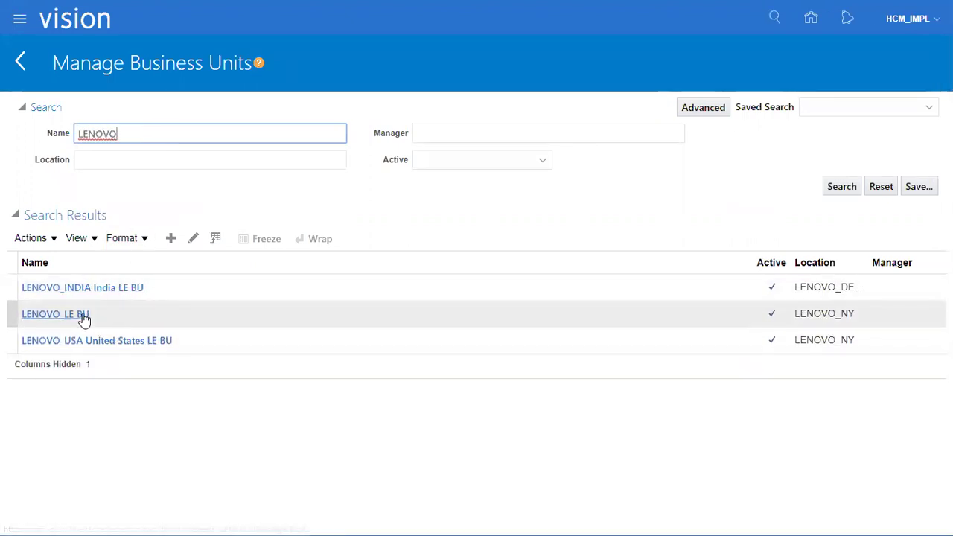
{"action": "left_click", "coordinate": [81, 339]}
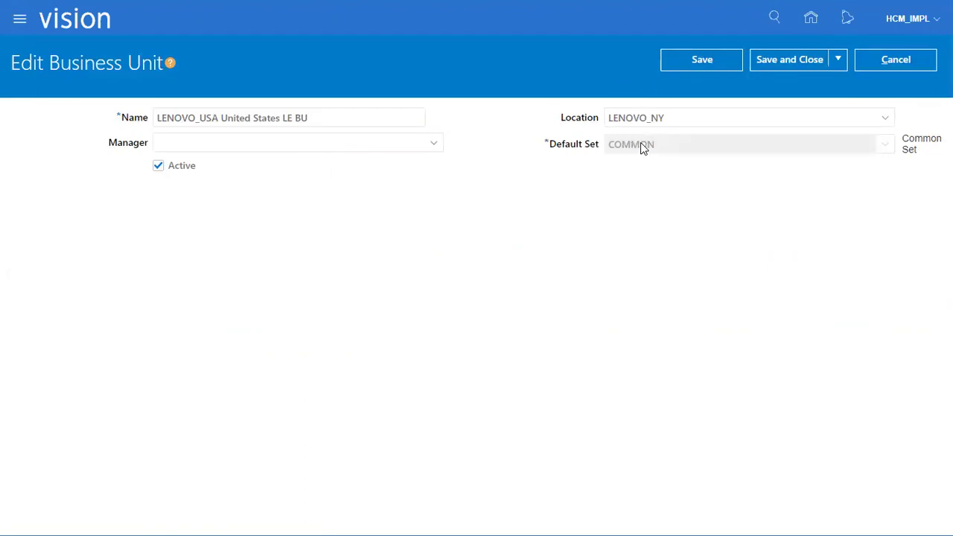
{"action": "left_click", "coordinate": [756, 67]}
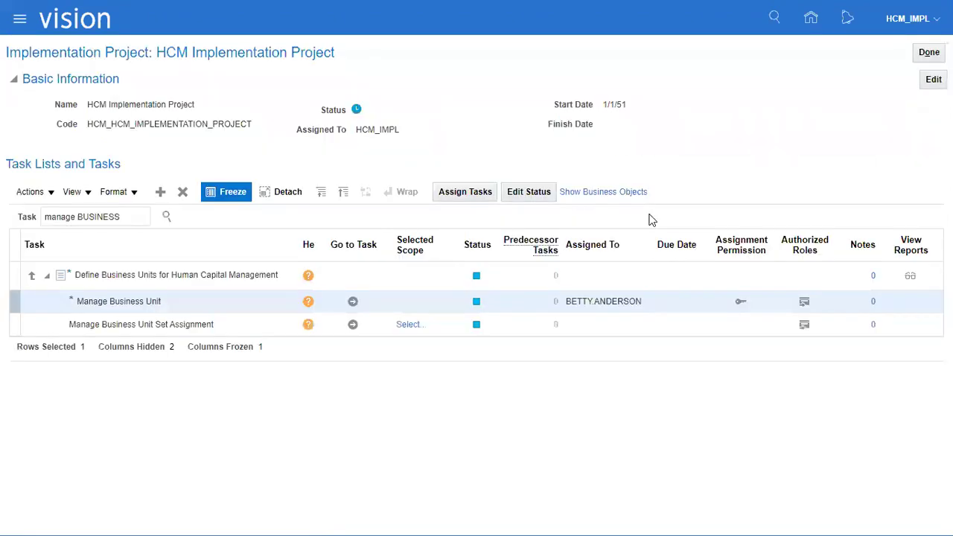
Check the RDS entry in the Excel ESC sheet and return to the browser
{"action": "key", "text": "alt+Tab"}
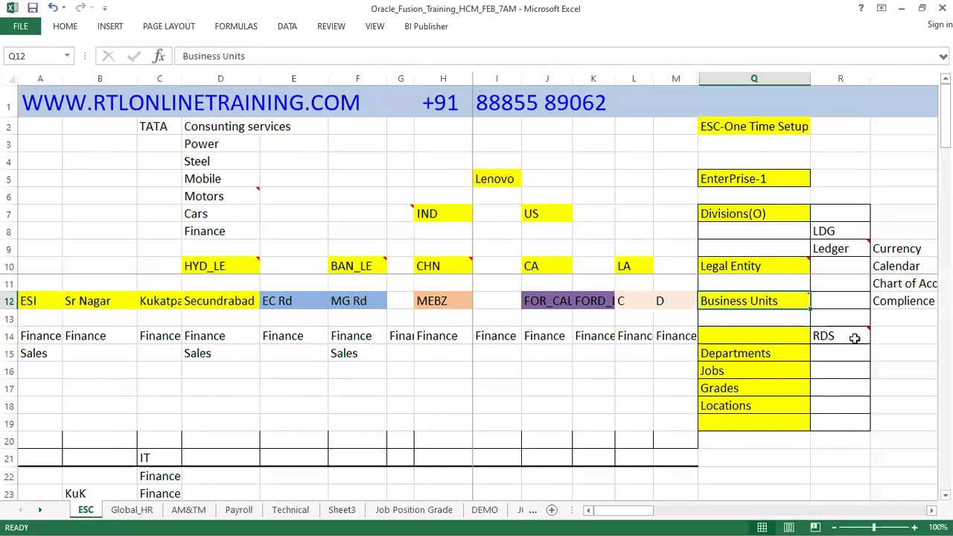
{"action": "left_click", "coordinate": [855, 338]}
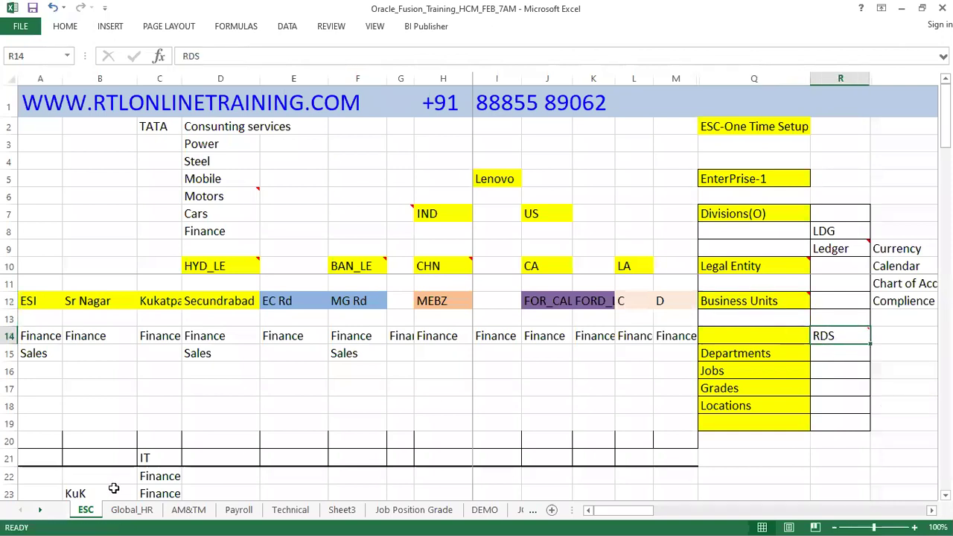
{"action": "key", "text": "alt+Tab"}
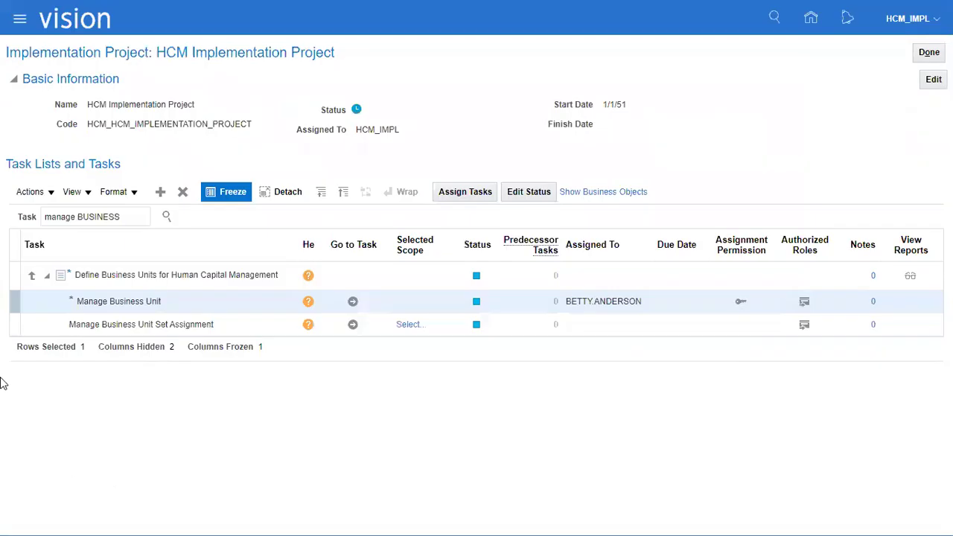
Search the project's tasks for "manage REFER" and open the first Manage Reference Data Sets task
{"action": "double_click", "coordinate": [95, 221]}
{"action": "type", "text": "REFER"}
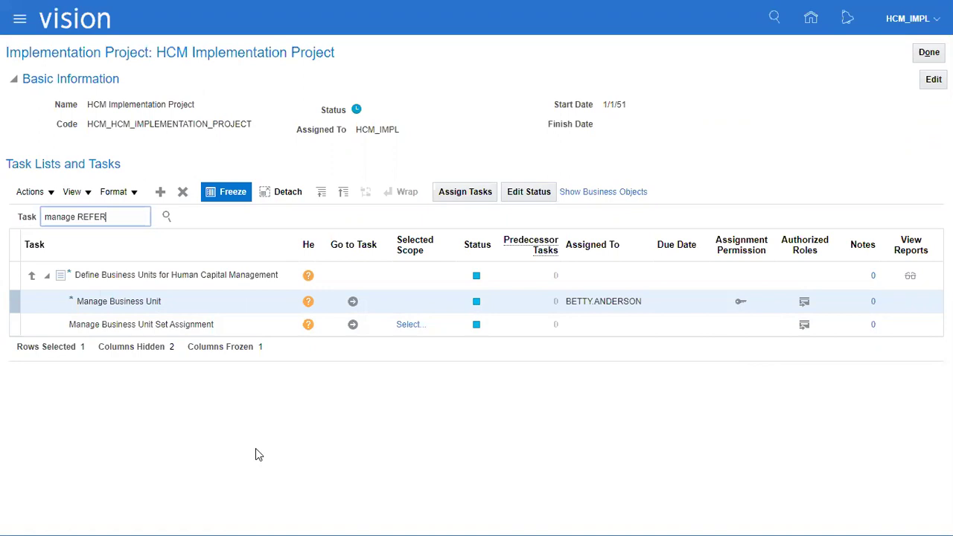
{"action": "key", "text": "Return"}
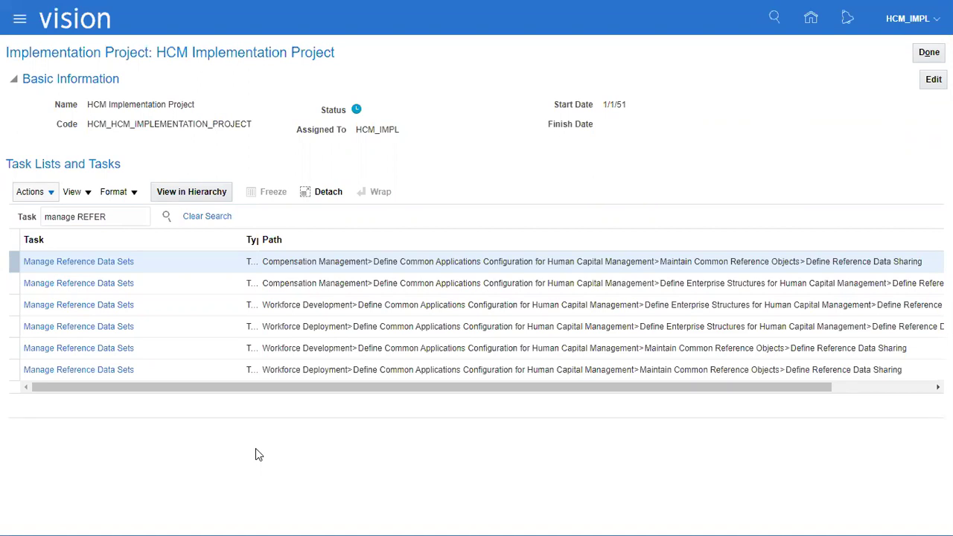
{"action": "left_click", "coordinate": [103, 262]}
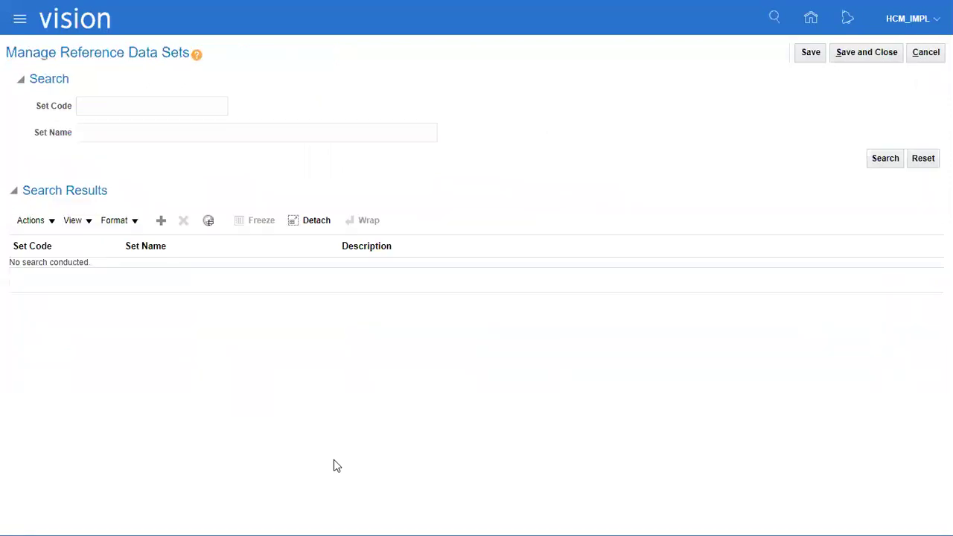
Search the reference data sets by the set code LENOVO
{"action": "left_click", "coordinate": [160, 105]}
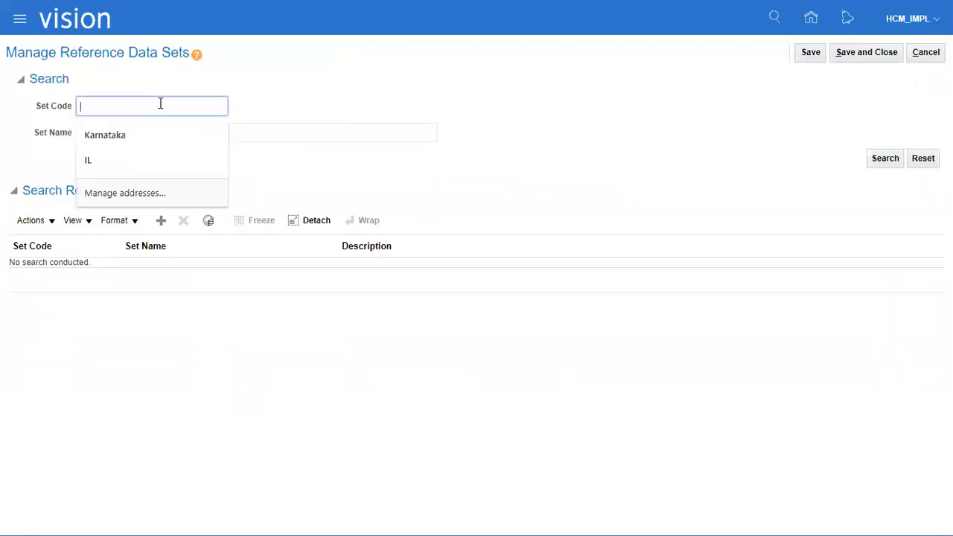
{"action": "type", "text": "LENOVO"}
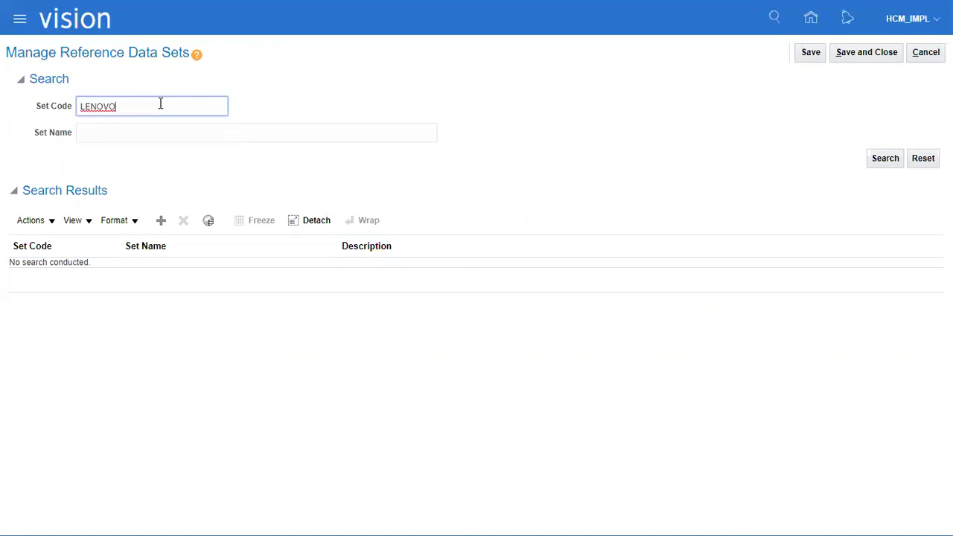
{"action": "key", "text": "Return"}
{"action": "left_click", "coordinate": [899, 155]}
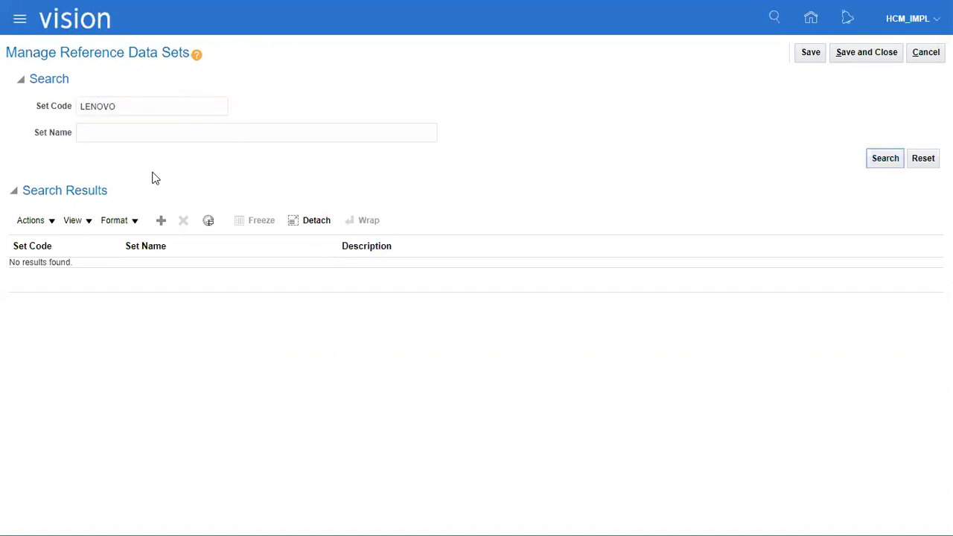
Replace the set code criterion with COMMON and search the reference data sets again
{"action": "left_click", "coordinate": [139, 109]}
{"action": "key", "text": "BackSpace"}
{"action": "key", "text": "BackSpace"}
{"action": "key", "text": "BackSpace"}
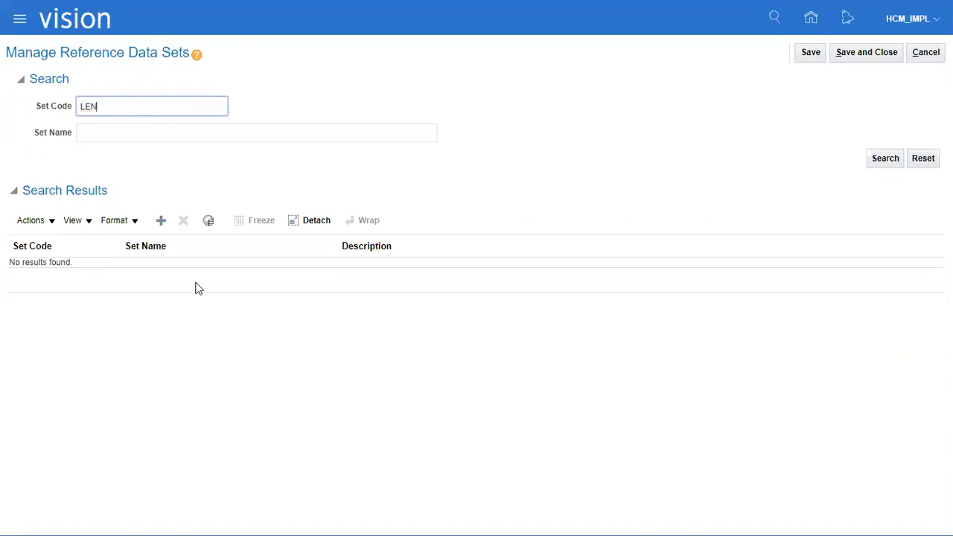
{"action": "left_click_drag", "start_coordinate": [124, 104], "coordinate": [2, 107]}
{"action": "type", "text": "COMMON"}
Search the reference data sets by the set code LEN
{"action": "left_click_drag", "start_coordinate": [187, 102], "coordinate": [32, 106]}
{"action": "type", "text": "LEN"}
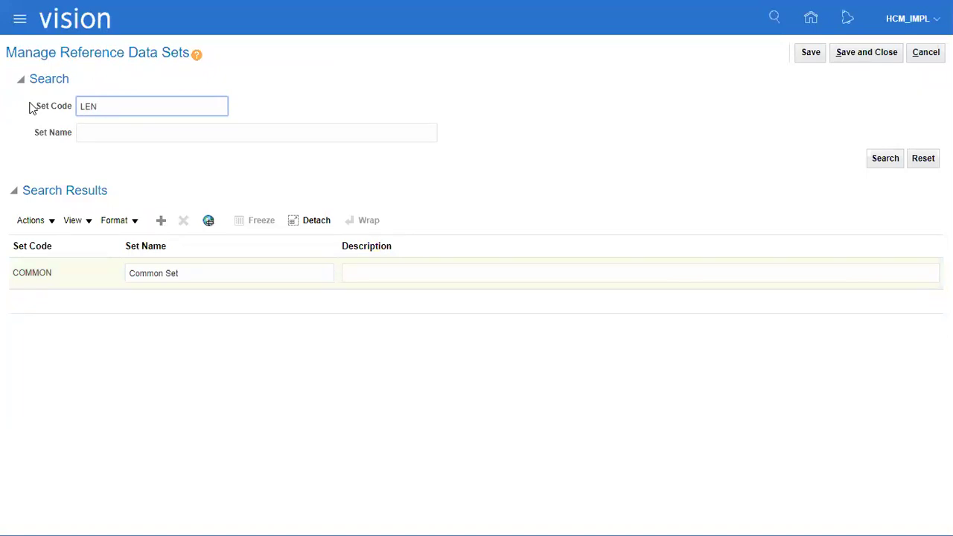
{"action": "key", "text": "Return"}
Clear the set code criterion, list all reference data sets and look through them for LENOVO sets
{"action": "key", "text": "BackSpace"}
{"action": "key", "text": "BackSpace"}
{"action": "key", "text": "BackSpace"}
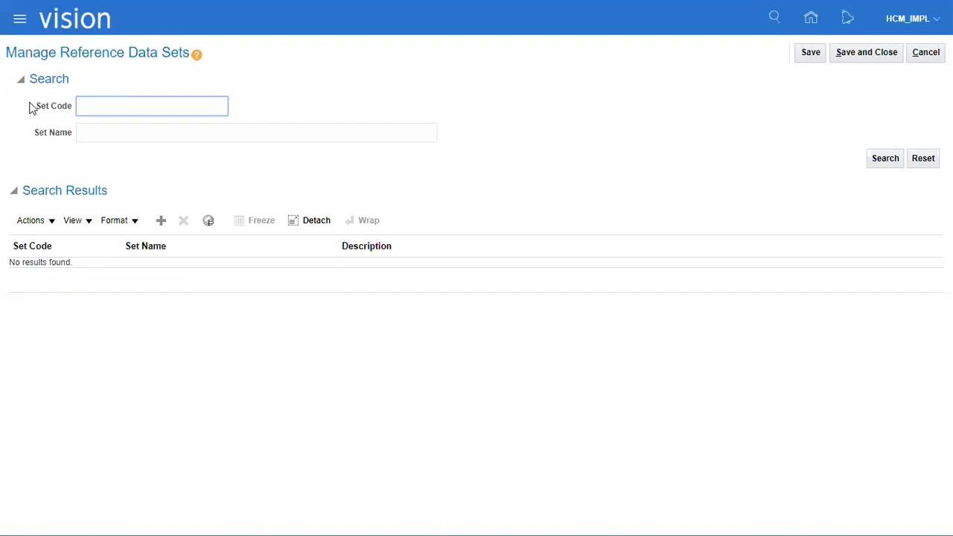
{"action": "left_click", "coordinate": [868, 159]}
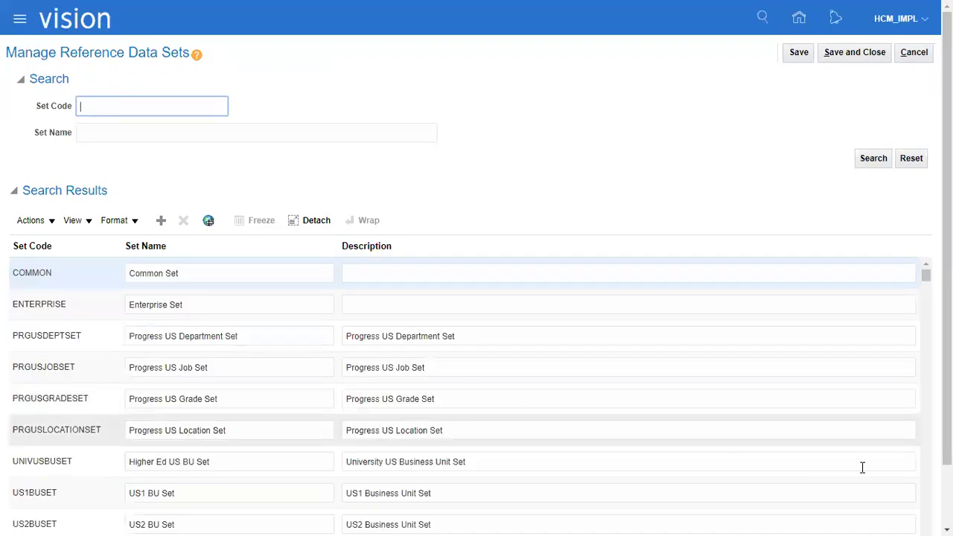
{"action": "scroll", "coordinate": [862, 468], "scroll_direction": "down", "scroll_amount": 2}
{"action": "scroll", "coordinate": [927, 488], "scroll_direction": "down", "scroll_amount": 10}
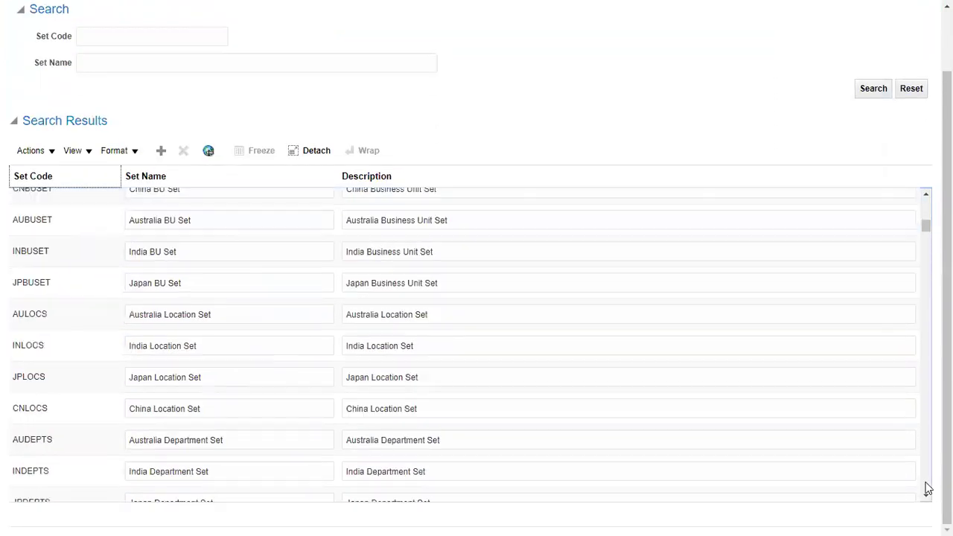
{"action": "scroll", "coordinate": [927, 488], "scroll_direction": "down", "scroll_amount": 4}
{"action": "scroll", "coordinate": [927, 488], "scroll_direction": "down", "scroll_amount": 4}
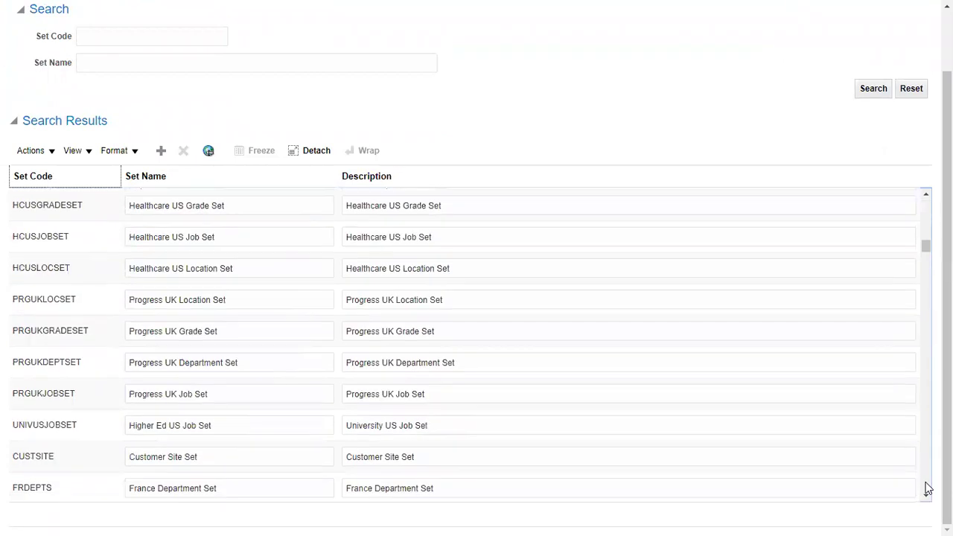
{"action": "scroll", "coordinate": [927, 488], "scroll_direction": "down", "scroll_amount": 8}
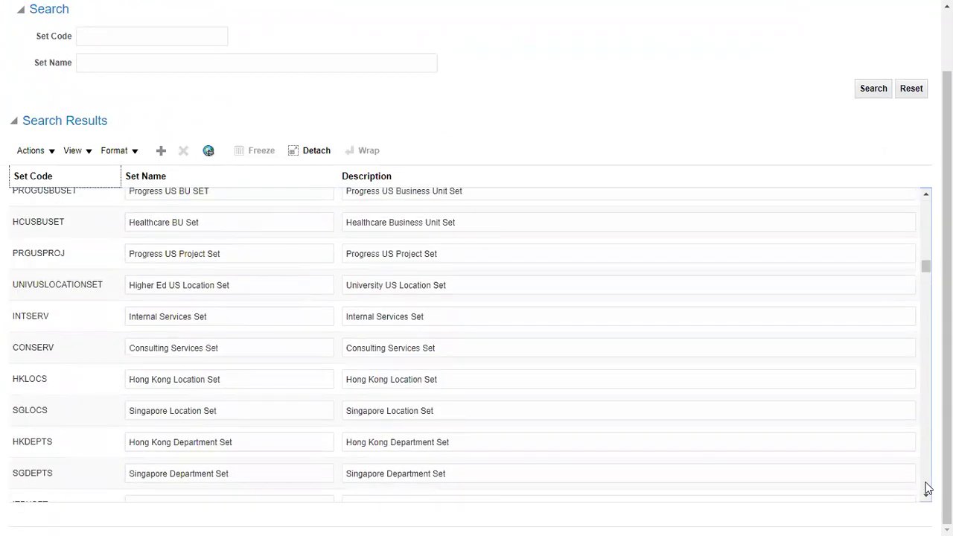
{"action": "scroll", "coordinate": [927, 487], "scroll_direction": "down", "scroll_amount": 4}
{"action": "scroll", "coordinate": [926, 487], "scroll_direction": "down", "scroll_amount": 2}
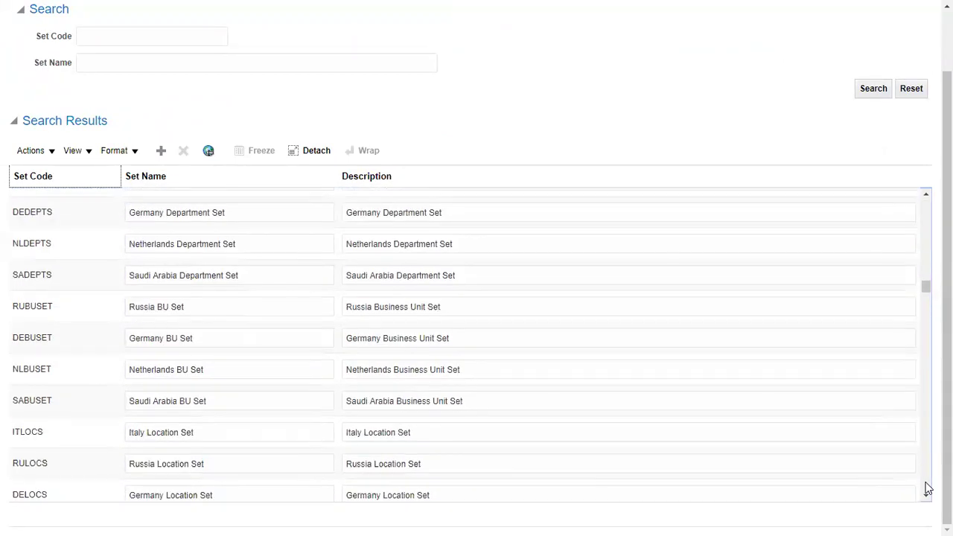
Search the reference data sets by the set name LEN
{"action": "left_click", "coordinate": [180, 66]}
{"action": "type", "text": "LEN"}
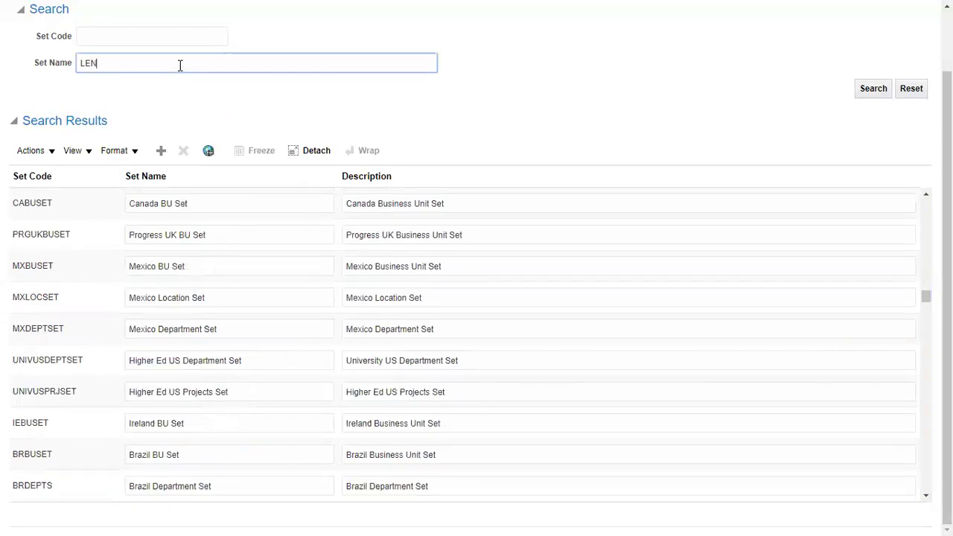
{"action": "key", "text": "Return"}
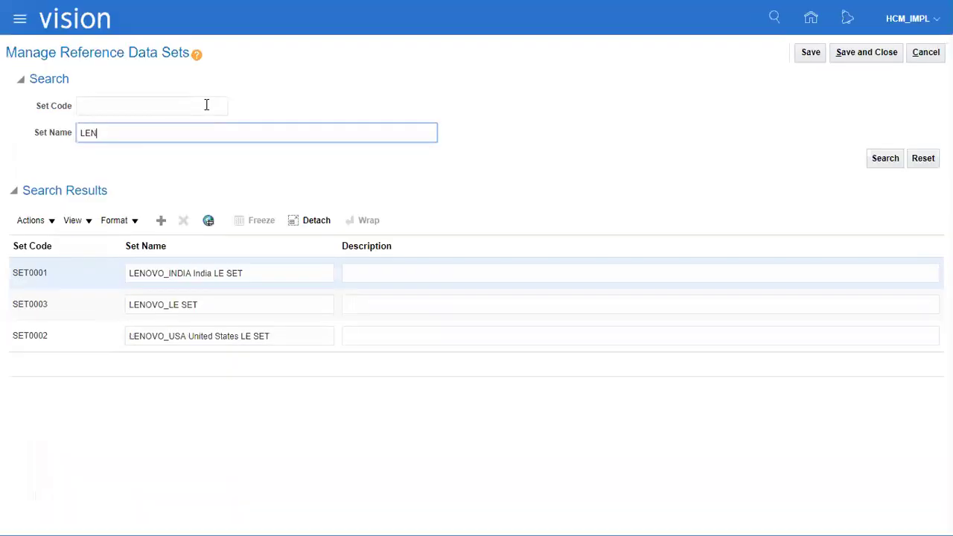
{"action": "left_click", "coordinate": [26, 272]}
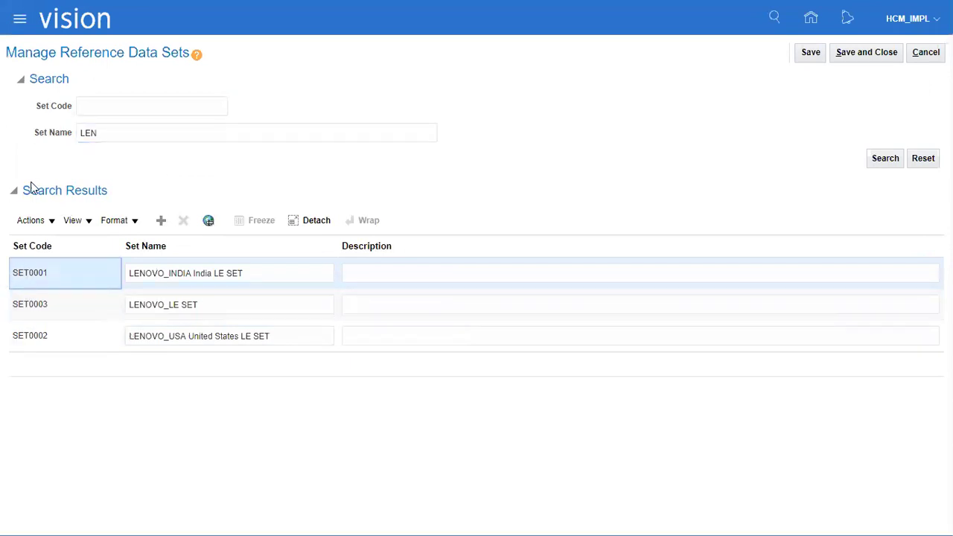
{"action": "left_click", "coordinate": [37, 108]}
{"action": "left_click_drag", "start_coordinate": [41, 112], "coordinate": [67, 136]}
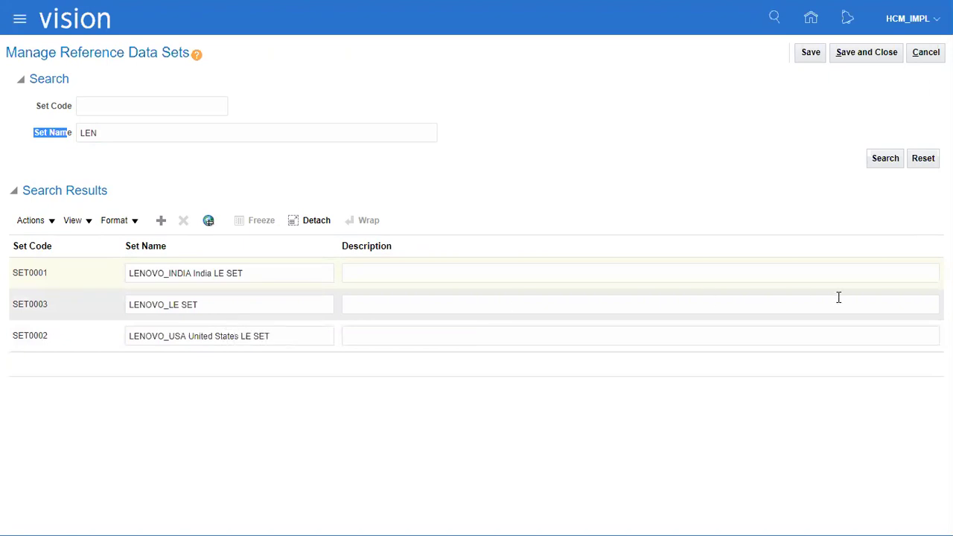
Switch to the Excel training workbook and examine the enterprise structure outline on the ESC sheet and the setup task list on Global_HR
{"action": "key", "text": "alt+Tab"}
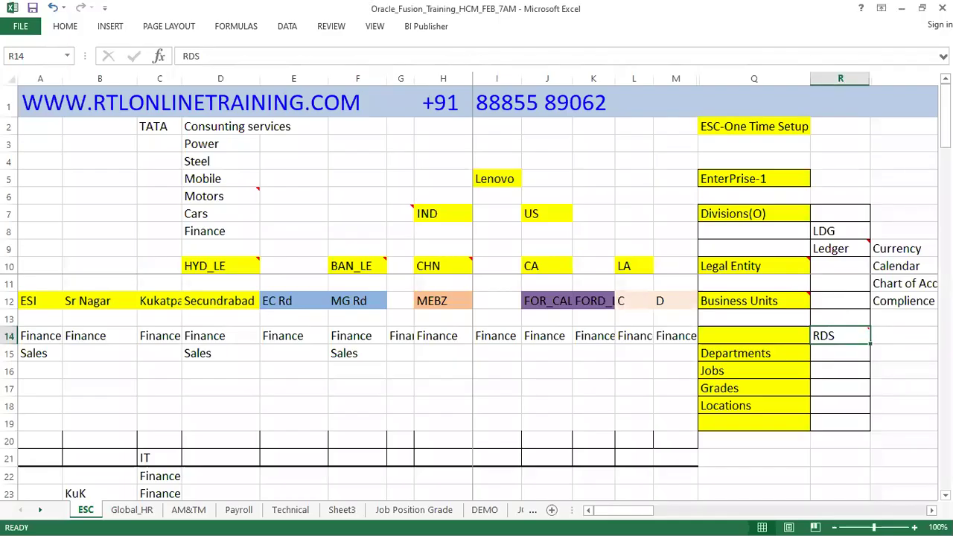
{"action": "left_click", "coordinate": [737, 122]}
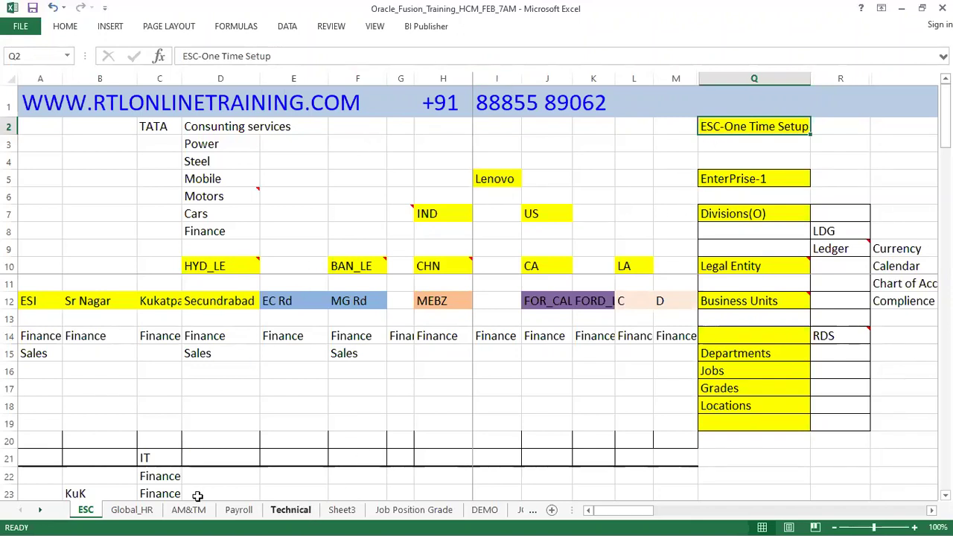
{"action": "left_click", "coordinate": [128, 513]}
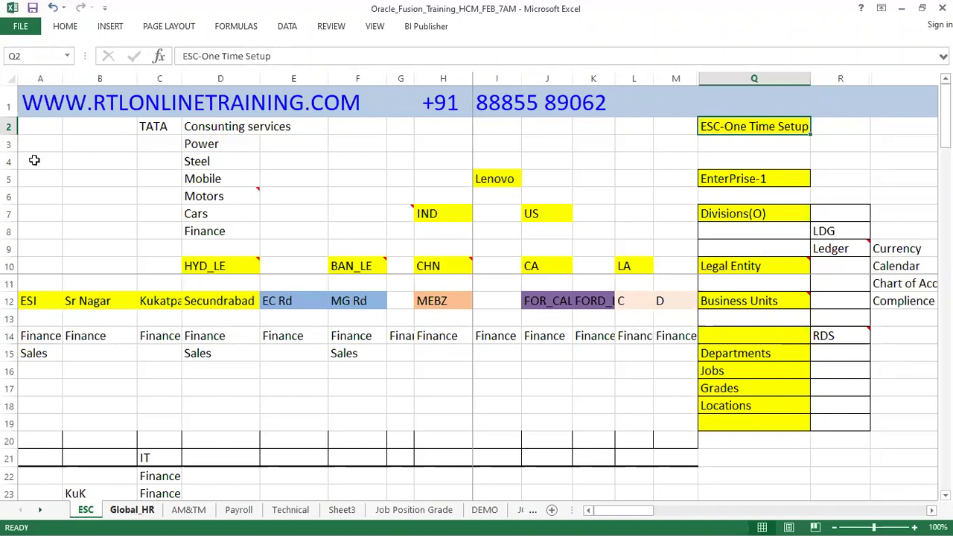
{"action": "left_click", "coordinate": [56, 164]}
{"action": "left_click_drag", "start_coordinate": [40, 165], "coordinate": [70, 164]}
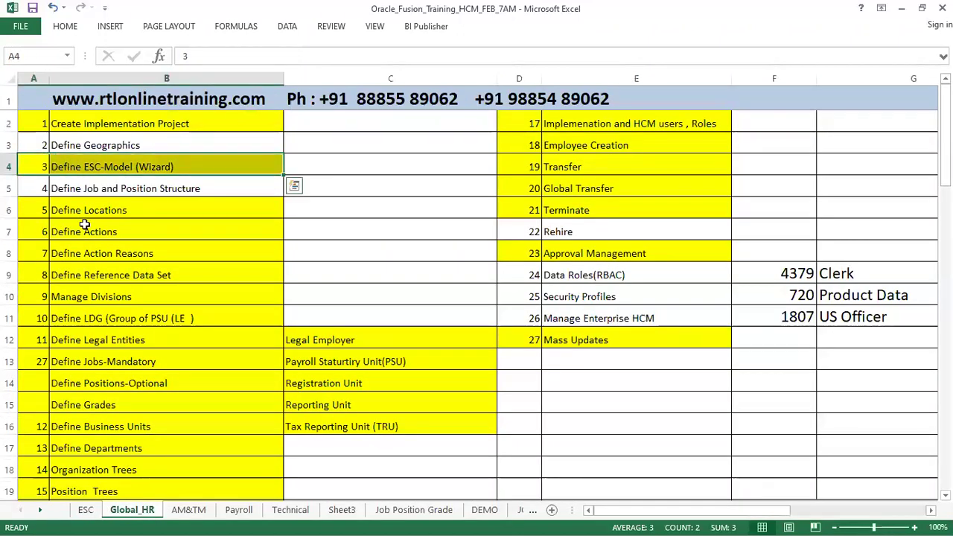
{"action": "left_click_drag", "start_coordinate": [41, 297], "coordinate": [56, 297]}
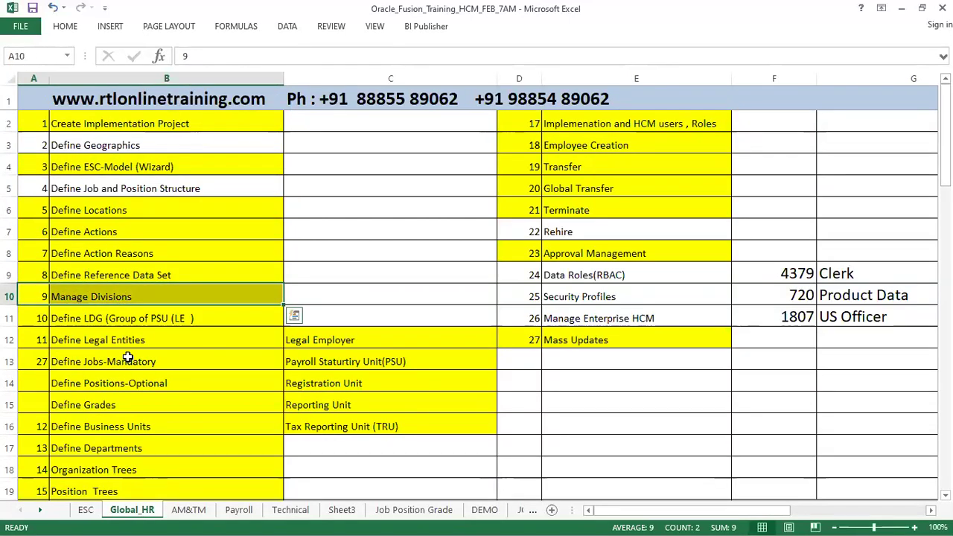
{"action": "left_click", "coordinate": [85, 509]}
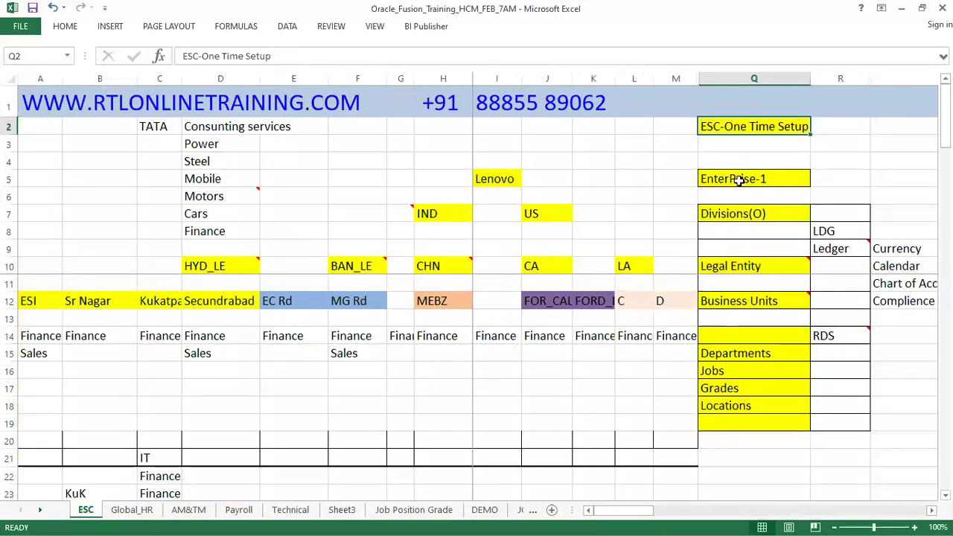
{"action": "left_click_drag", "start_coordinate": [754, 211], "coordinate": [834, 427]}
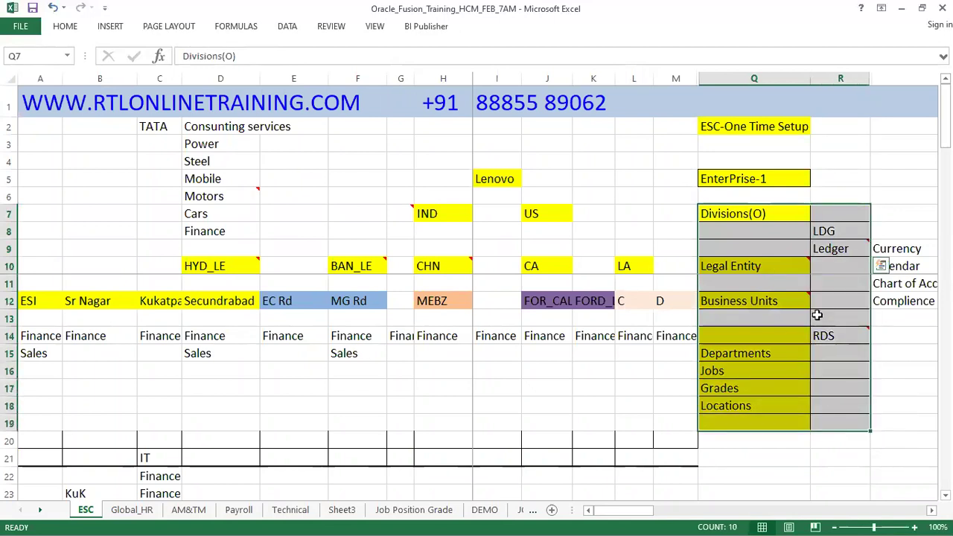
{"action": "left_click", "coordinate": [733, 181]}
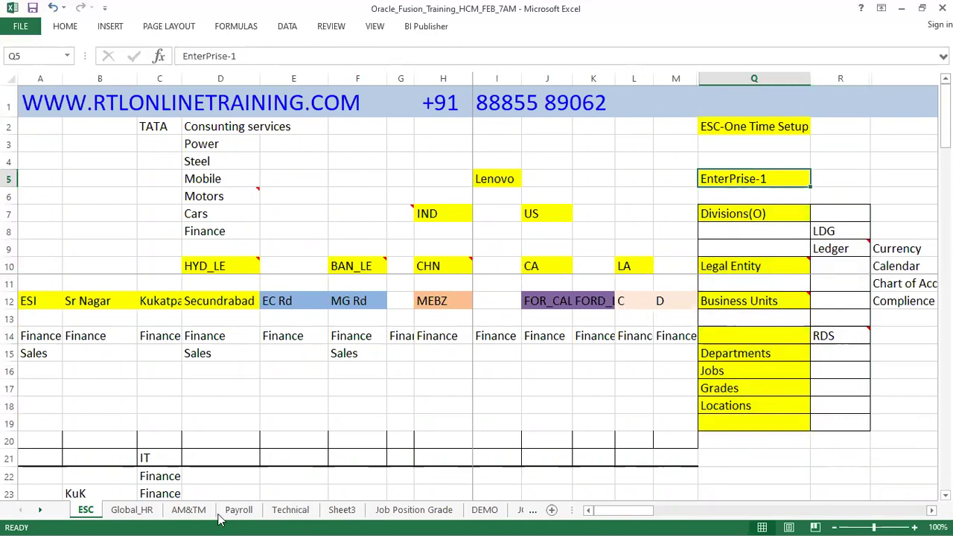
Back in the browser, add a reference data set with LEN_RDS as its set code, set name and description, and save it
{"action": "key", "text": "alt+Tab"}
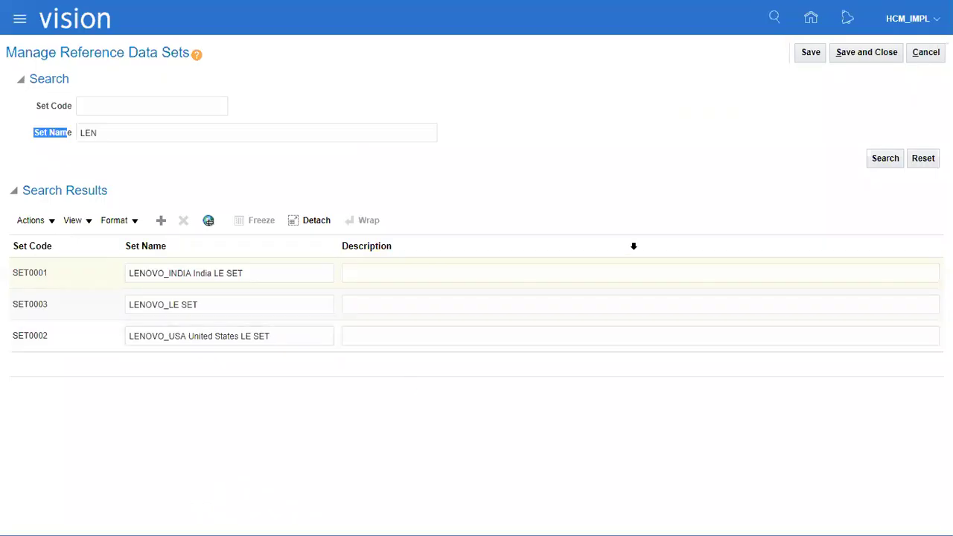
{"action": "left_click", "coordinate": [160, 222]}
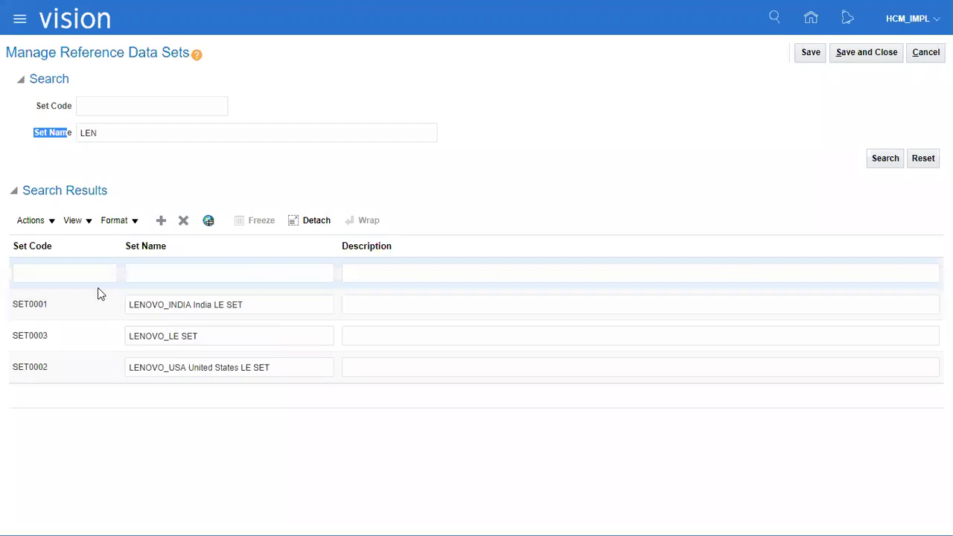
{"action": "left_click", "coordinate": [99, 275]}
{"action": "type", "text": "LEN_RDS"}
{"action": "left_click_drag", "start_coordinate": [98, 277], "coordinate": [6, 274]}
{"action": "key", "text": "ctrl+c"}
{"action": "key", "text": "Tab"}
{"action": "key", "text": "ctrl+v"}
{"action": "key", "text": "Tab"}
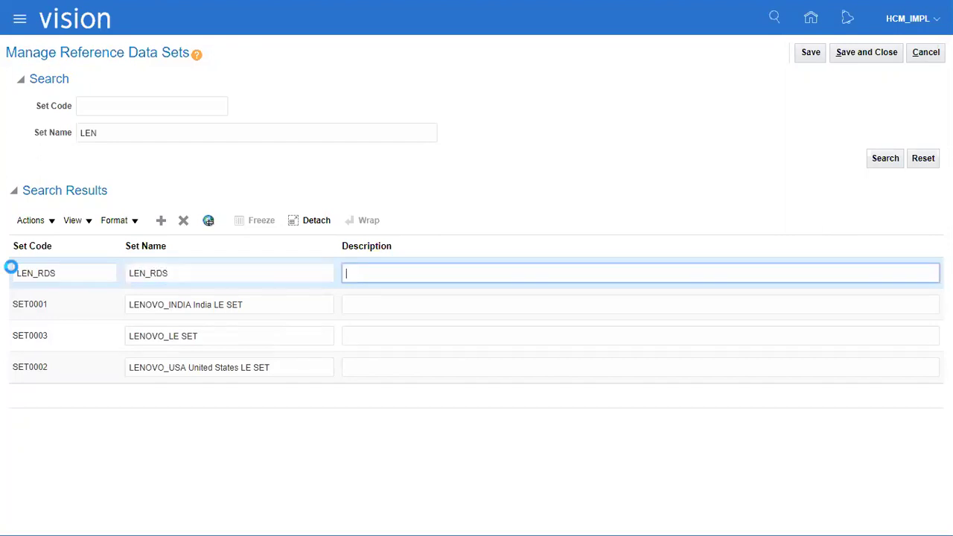
{"action": "key", "text": "ctrl+v"}
{"action": "left_click", "coordinate": [866, 54]}
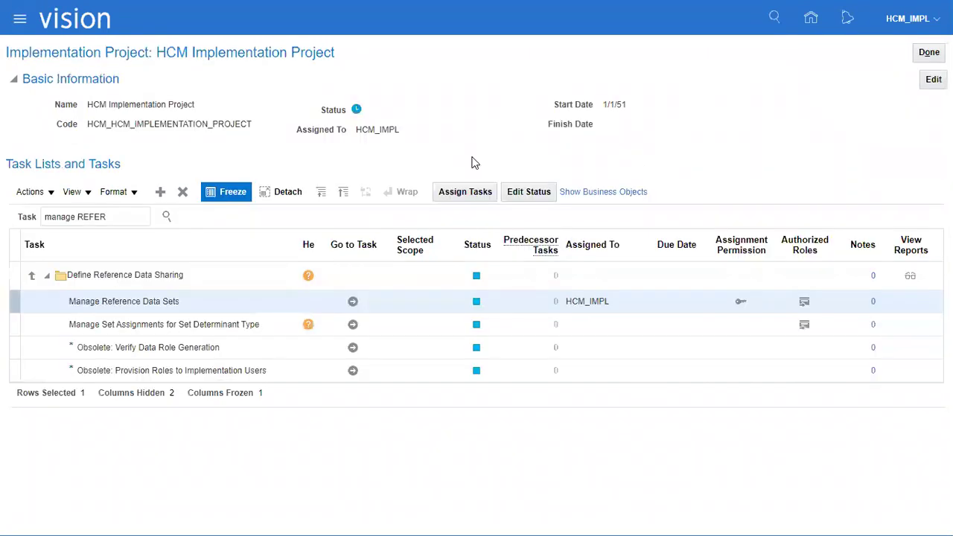
Search the implementation project's tasks for manage ENTERPRISE
{"action": "double_click", "coordinate": [85, 216]}
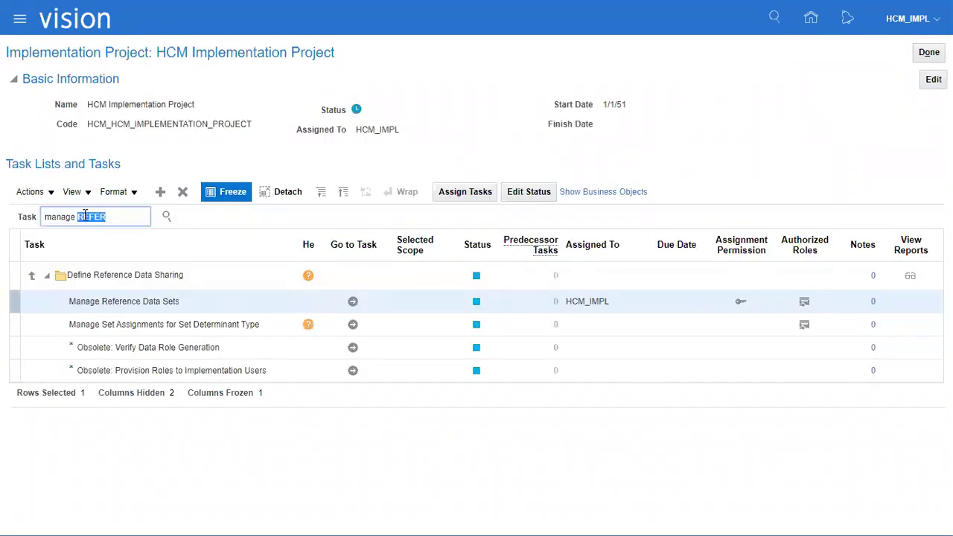
{"action": "type", "text": "ENTERPRISE"}
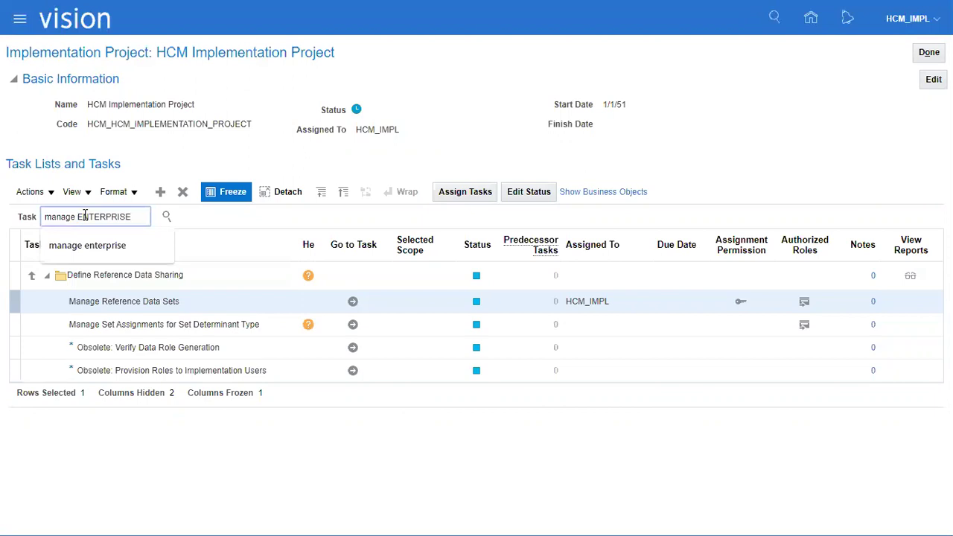
{"action": "key", "text": "Return"}
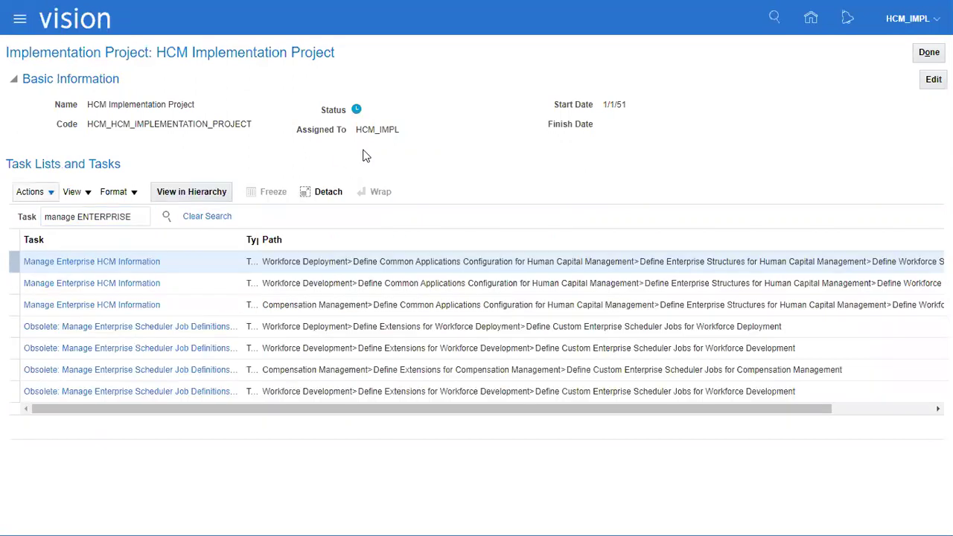
Search the project's tasks for establish enterprise and show the first Establish Enterprise Structures result in the task hierarchy
{"action": "triple_click", "coordinate": [124, 216]}
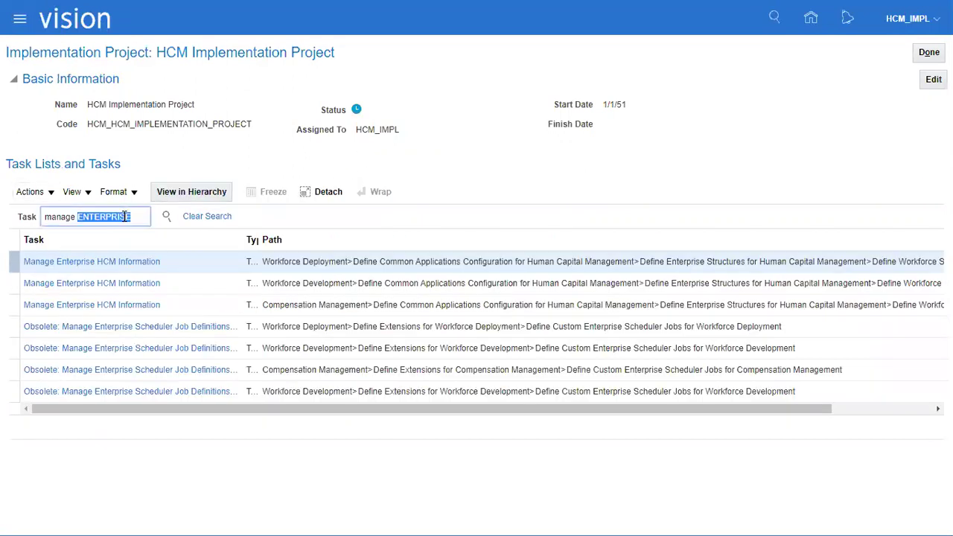
{"action": "type", "text": "establish"}
{"action": "key", "text": "Return"}
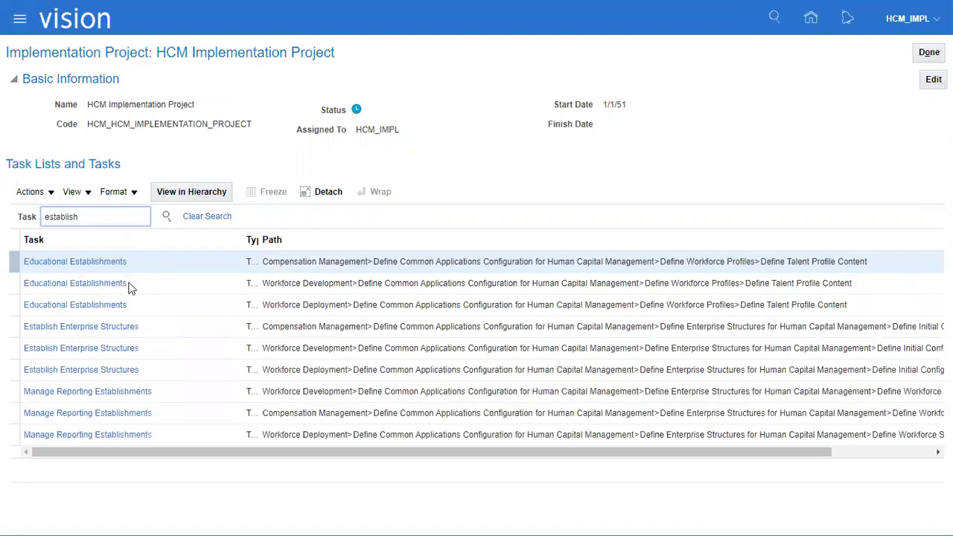
{"action": "type", "text": "enterprise"}
{"action": "key", "text": "Return"}
{"action": "left_click", "coordinate": [99, 261]}
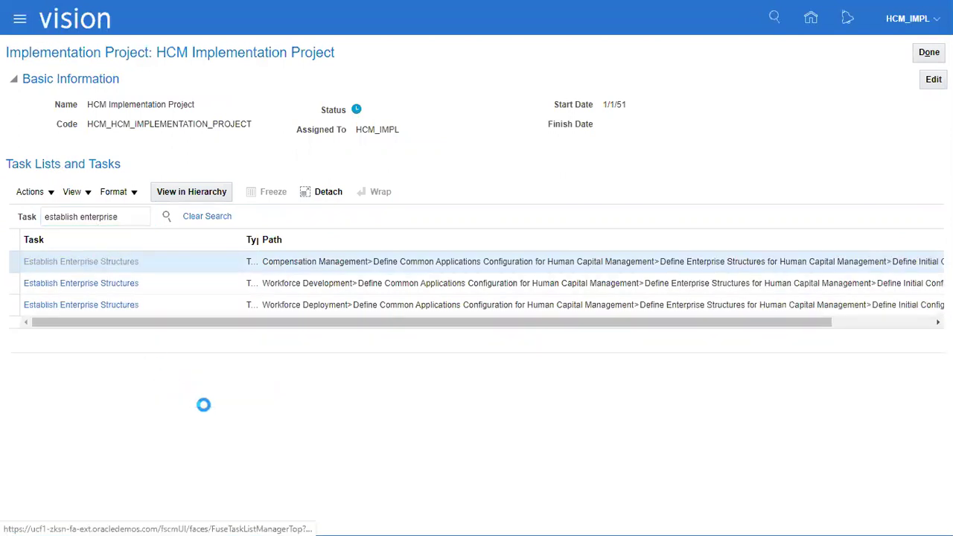
Open the Establish Enterprise Structures task to check the load status of the enterprise configurations, and save and close it
{"action": "left_click", "coordinate": [147, 302]}
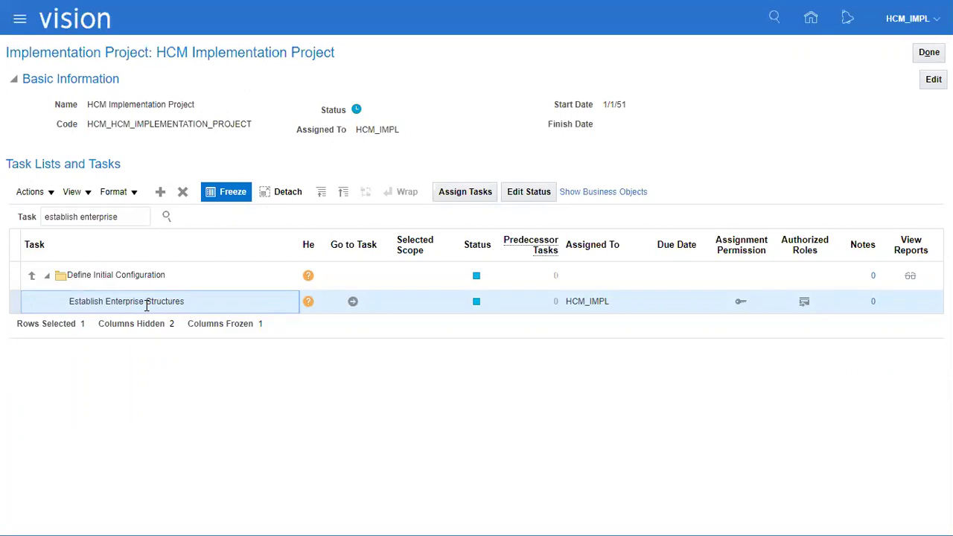
{"action": "left_click", "coordinate": [350, 302]}
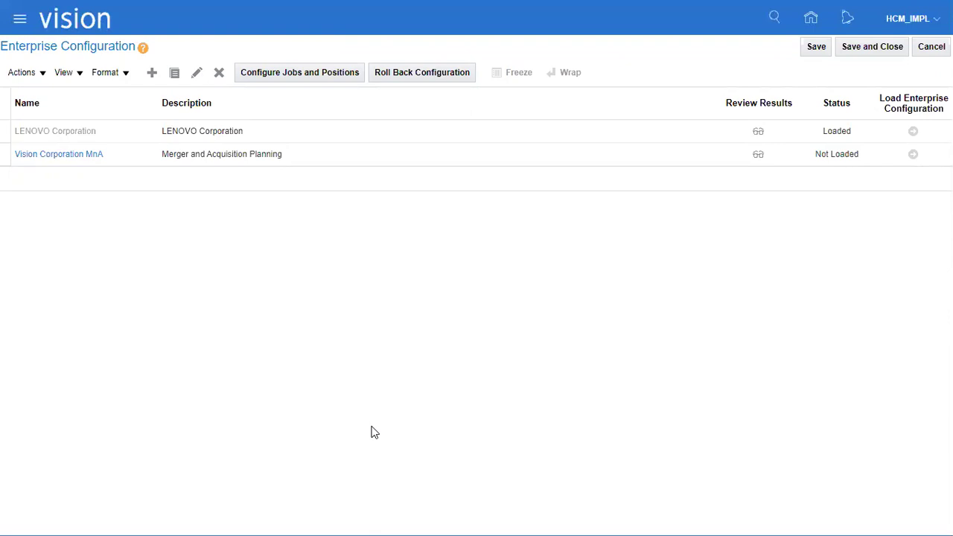
{"action": "left_click", "coordinate": [877, 47]}
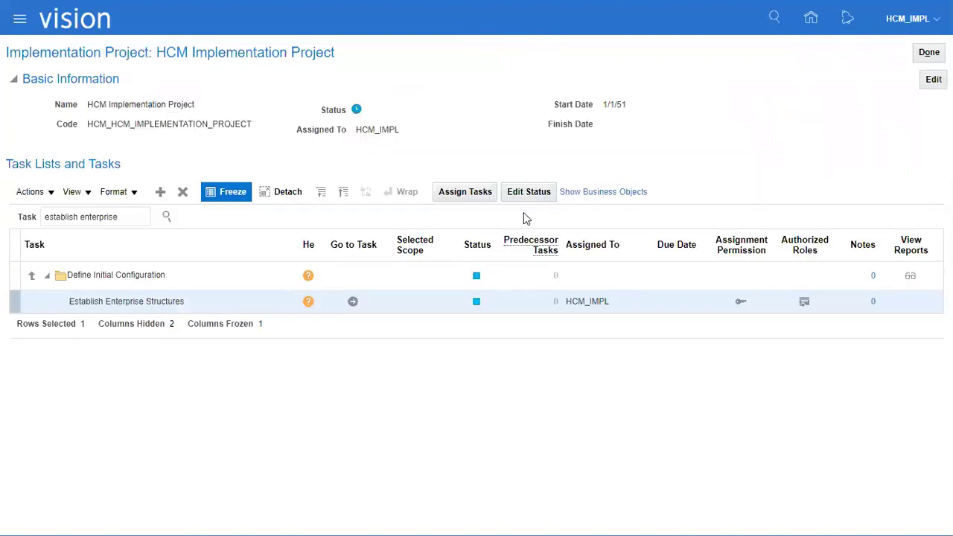
{"action": "key", "text": "alt+Tab"}
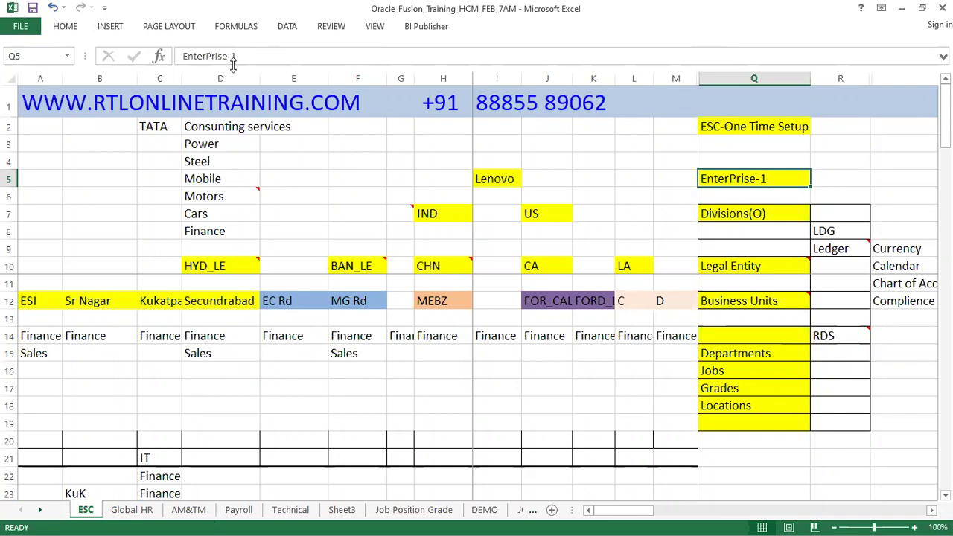
{"action": "key", "text": "alt+Tab"}
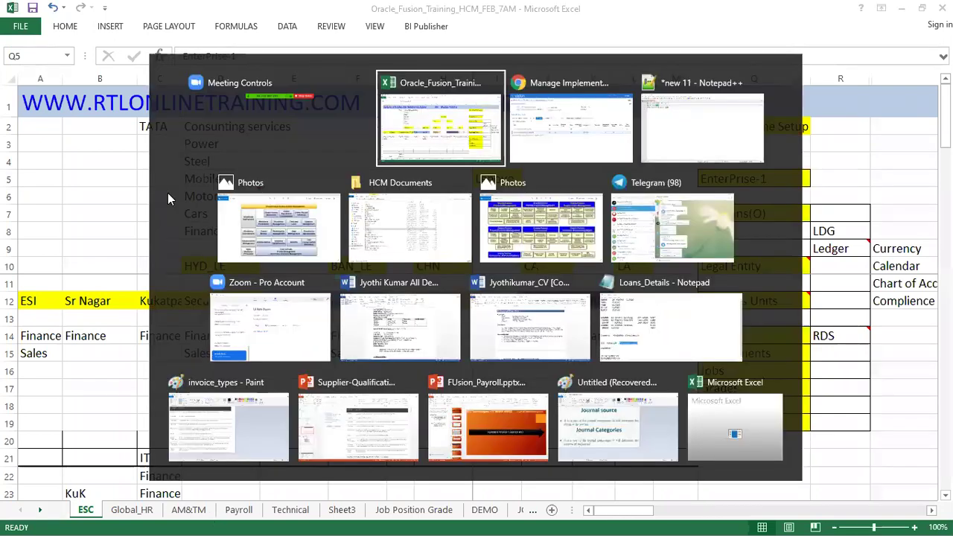
{"action": "key", "text": "alt+Tab"}
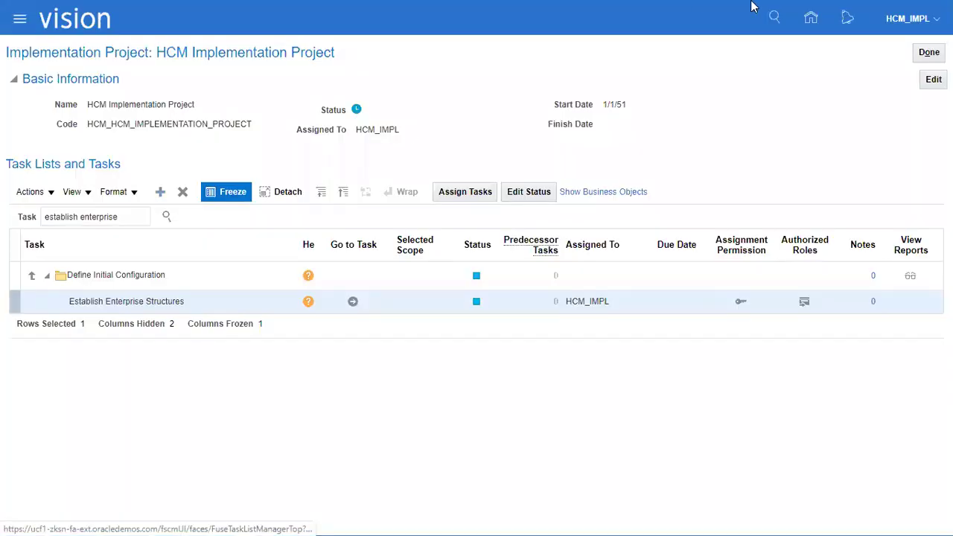
Leave the browser's full-screen view and search YouTube for rtl online training in a new tab
{"action": "left_click", "coordinate": [476, 47]}
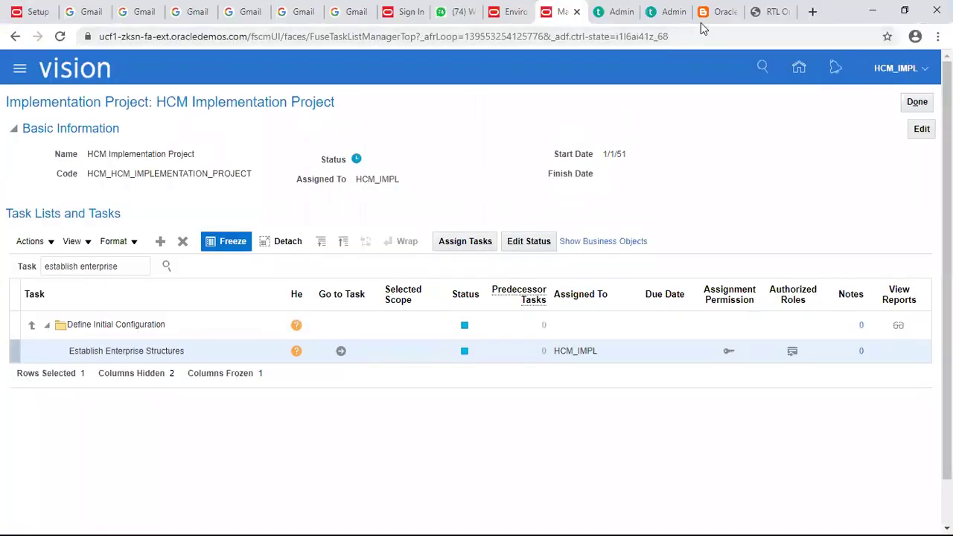
{"action": "left_click", "coordinate": [812, 11]}
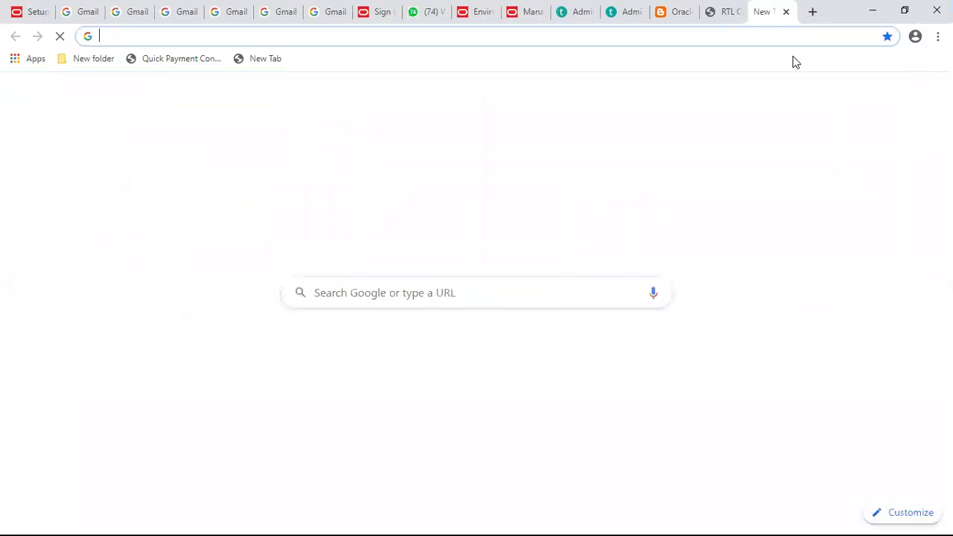
{"action": "type", "text": "you"}
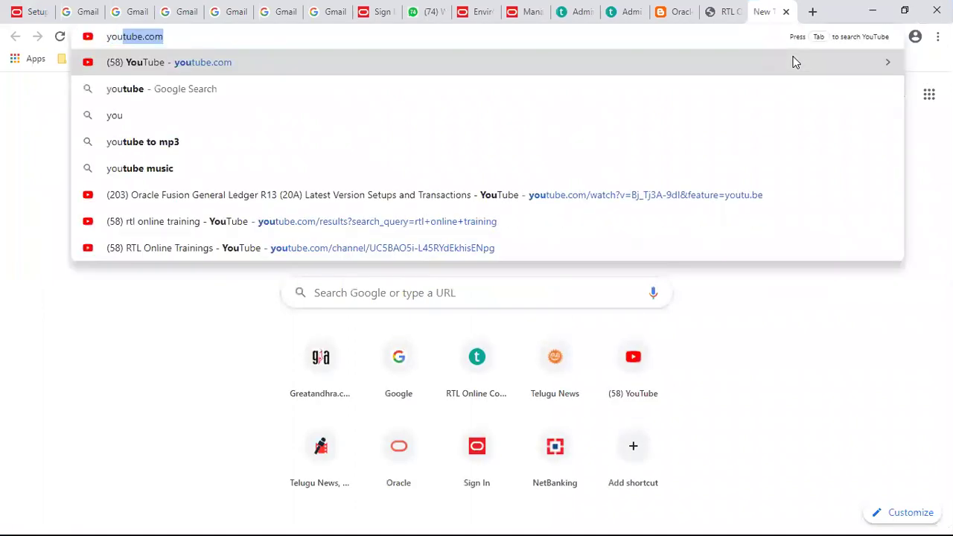
{"action": "key", "text": "Return"}
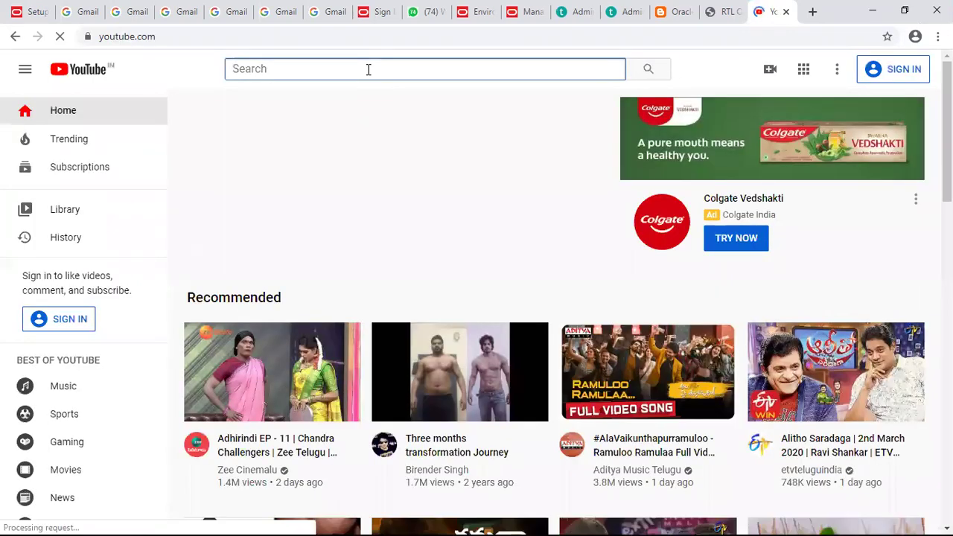
{"action": "type", "text": "rtl "}
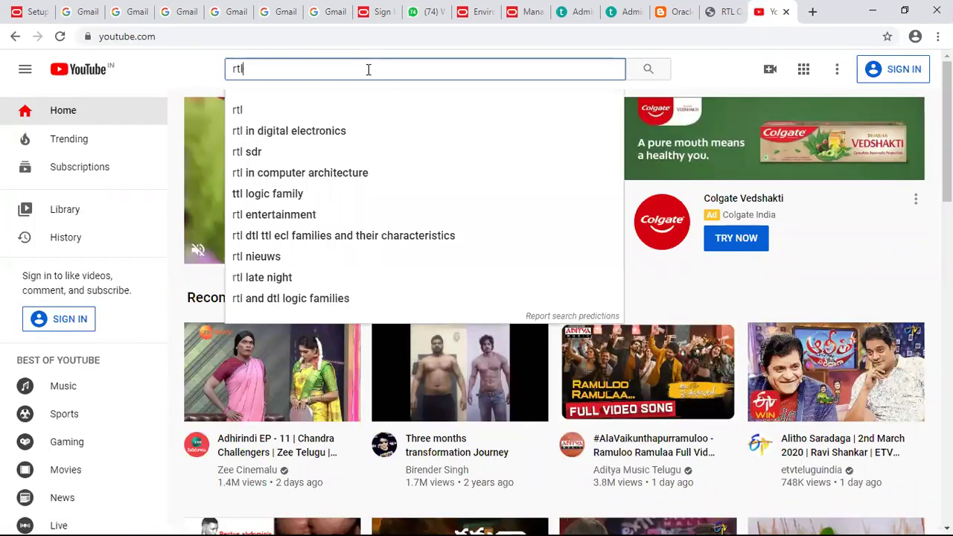
{"action": "type", "text": "on"}
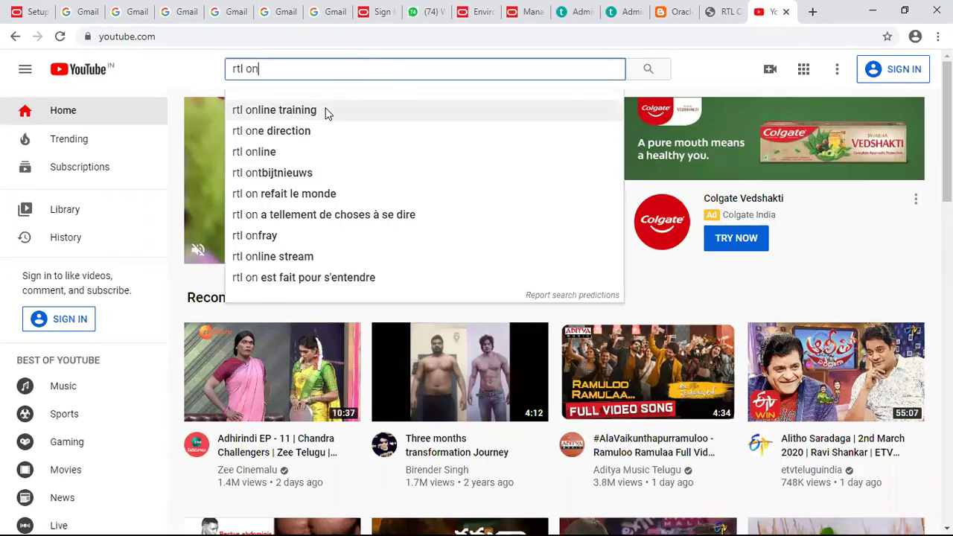
{"action": "left_click", "coordinate": [354, 105]}
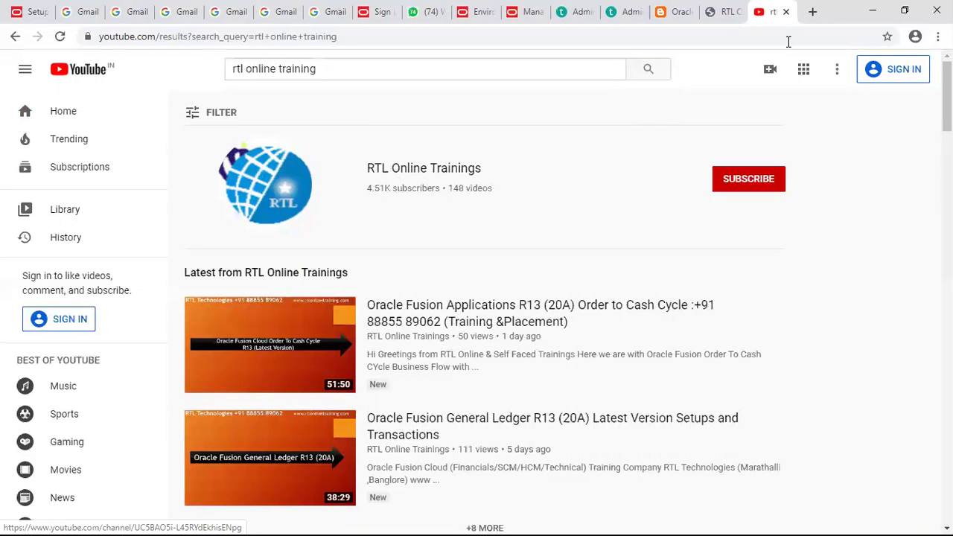
Open rtlonlinetraining.com in another tab, look through its whole course catalogue and return to the YouTube search results
{"action": "left_click", "coordinate": [812, 11]}
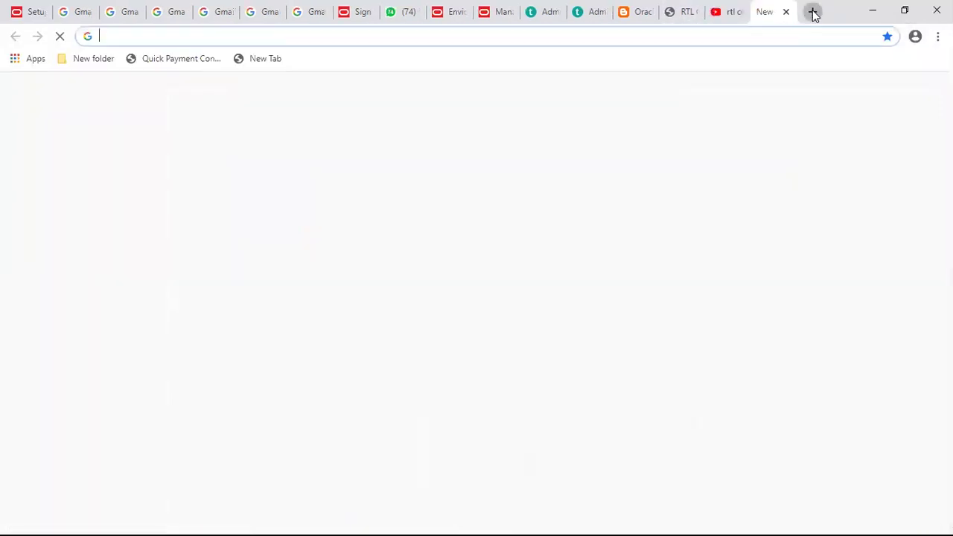
{"action": "type", "text": "rtlon"}
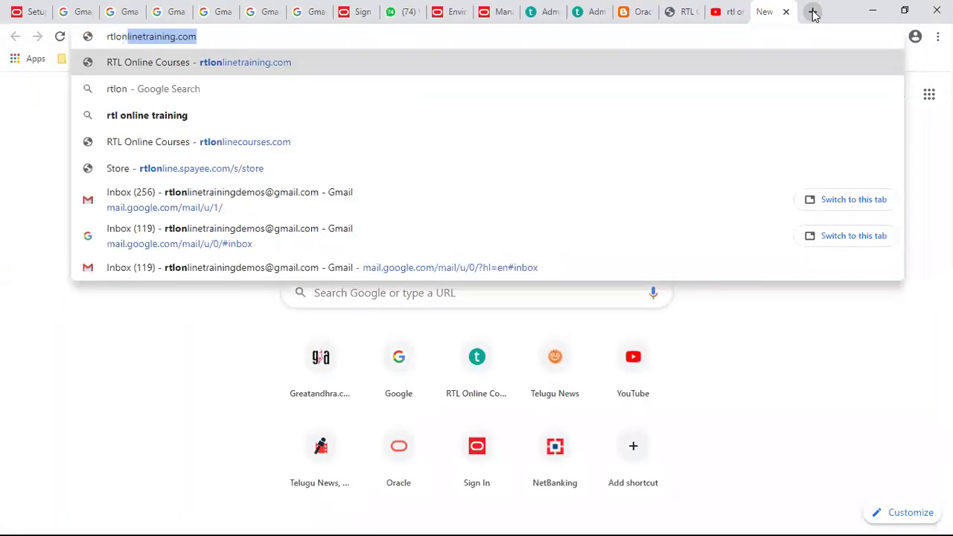
{"action": "left_click", "coordinate": [356, 59]}
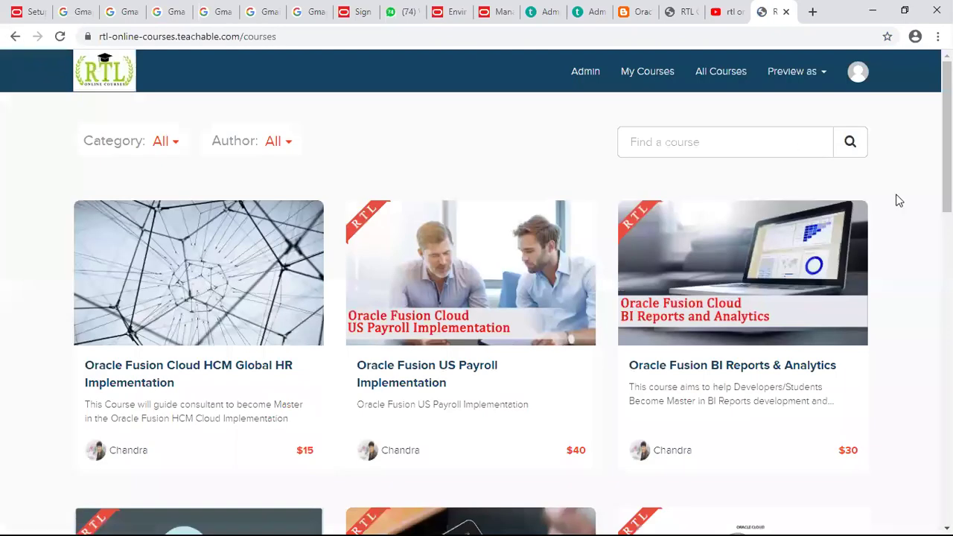
{"action": "scroll", "coordinate": [896, 200], "scroll_direction": "down", "scroll_amount": 3}
{"action": "scroll", "coordinate": [897, 201], "scroll_direction": "down", "scroll_amount": 5}
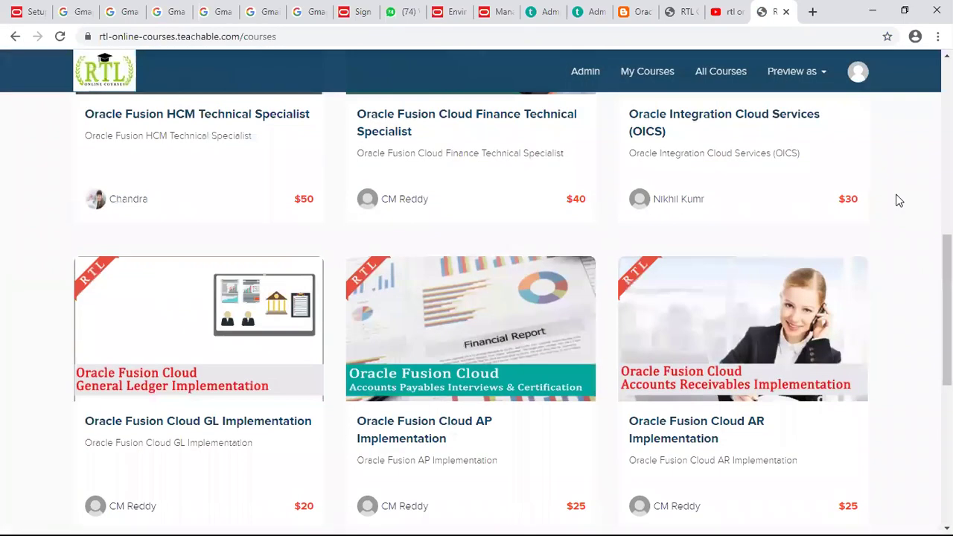
{"action": "scroll", "coordinate": [896, 200], "scroll_direction": "down", "scroll_amount": 5}
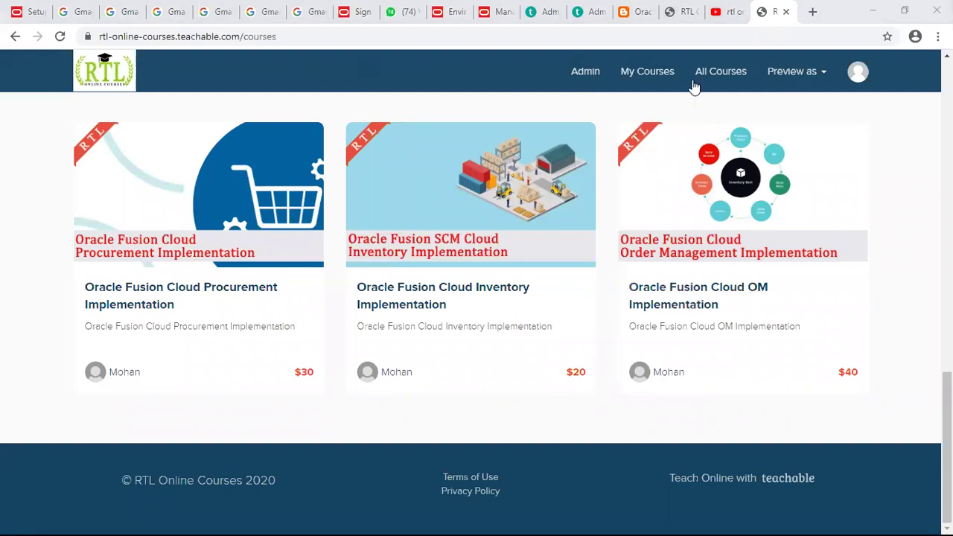
{"action": "left_click", "coordinate": [720, 12]}
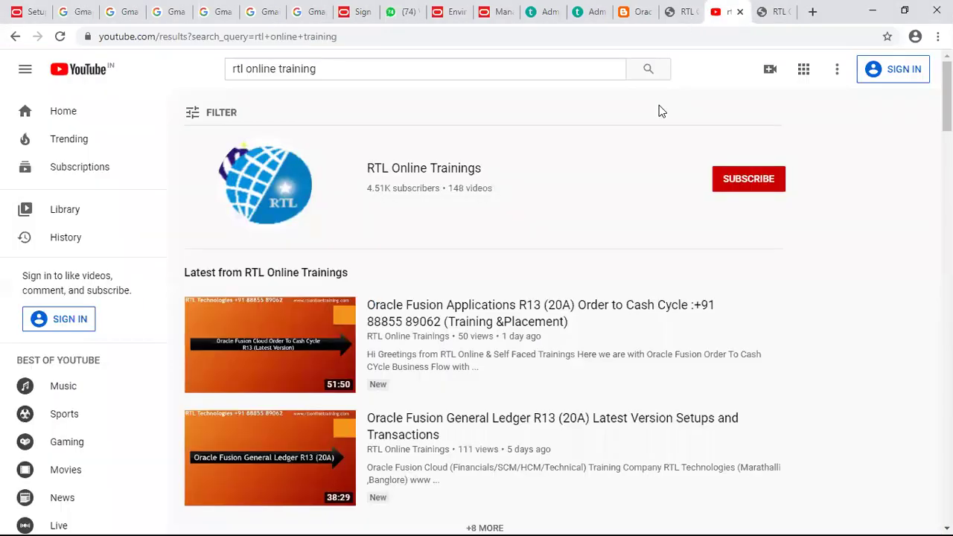